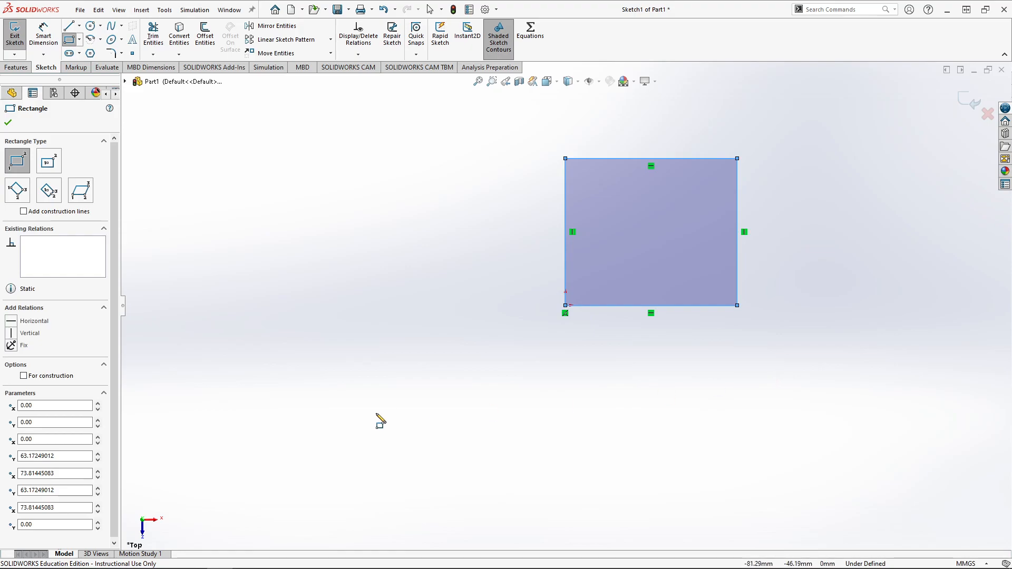
Dimension the horizontal width of the rectangle along its upper edge as 90 mm.
{"action": "key", "text": "Escape"}
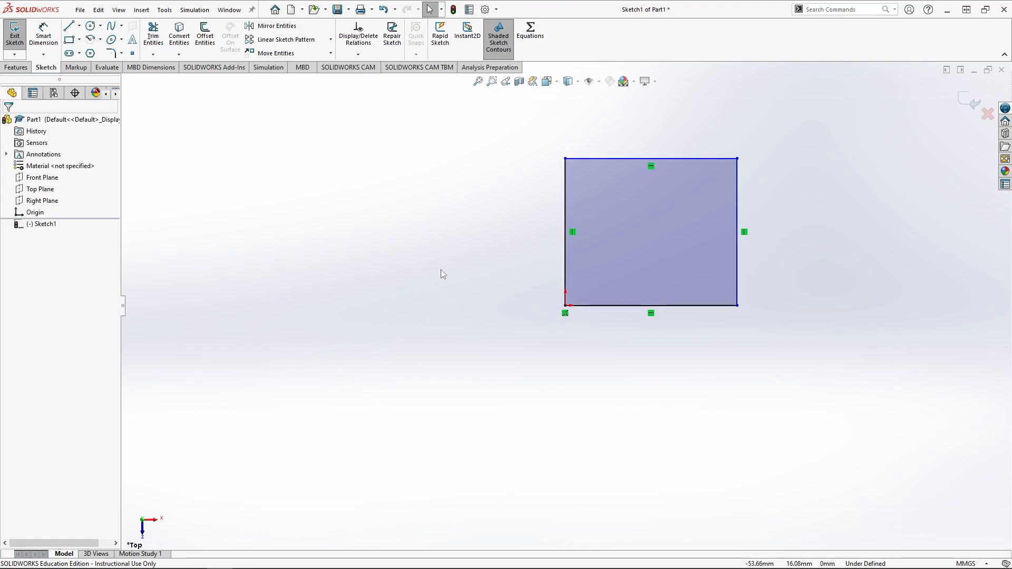
{"action": "left_click", "coordinate": [42, 42]}
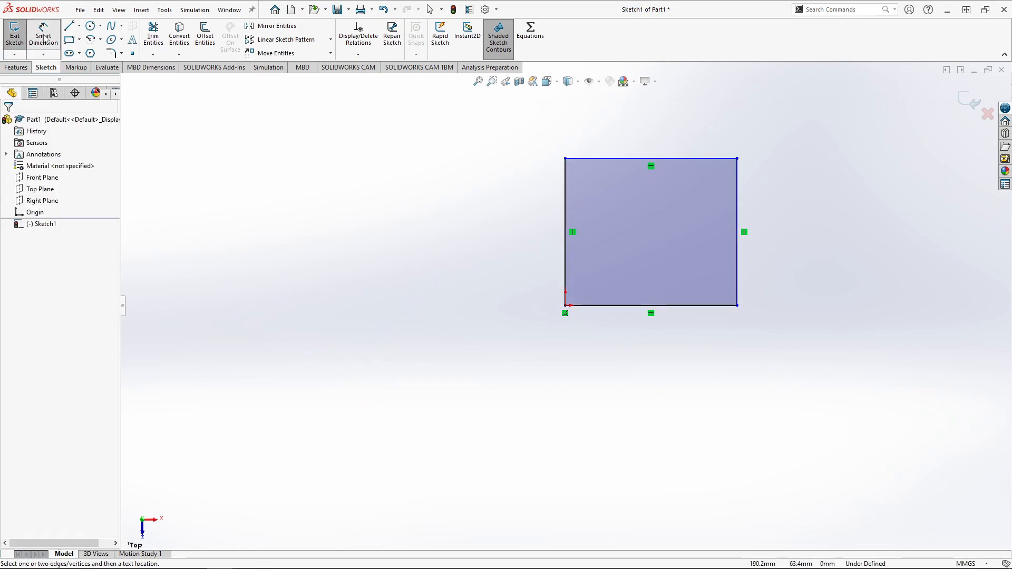
{"action": "left_click", "coordinate": [664, 163]}
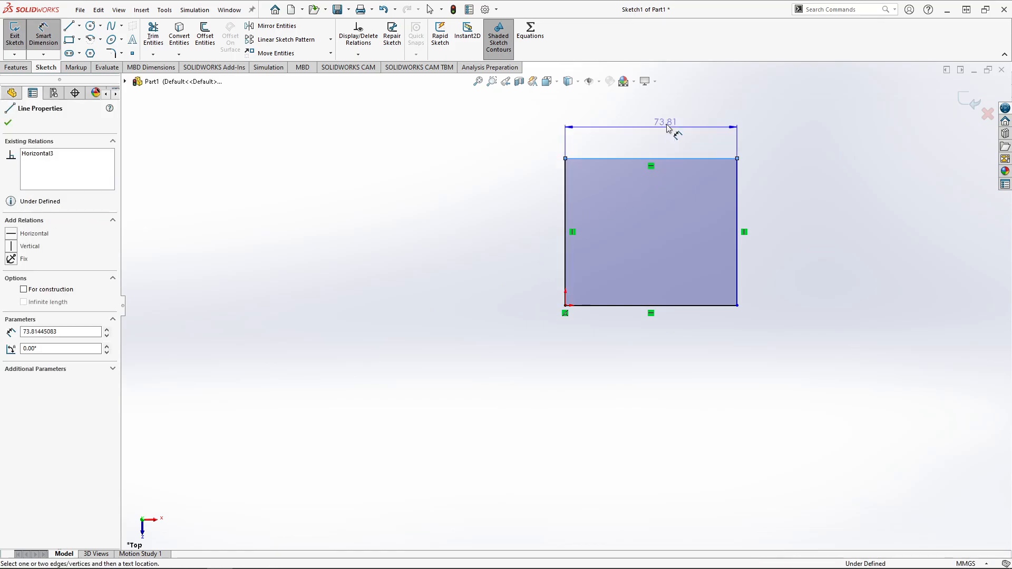
{"action": "left_click", "coordinate": [670, 129]}
{"action": "type", "text": "90"}
{"action": "key", "text": "Return"}
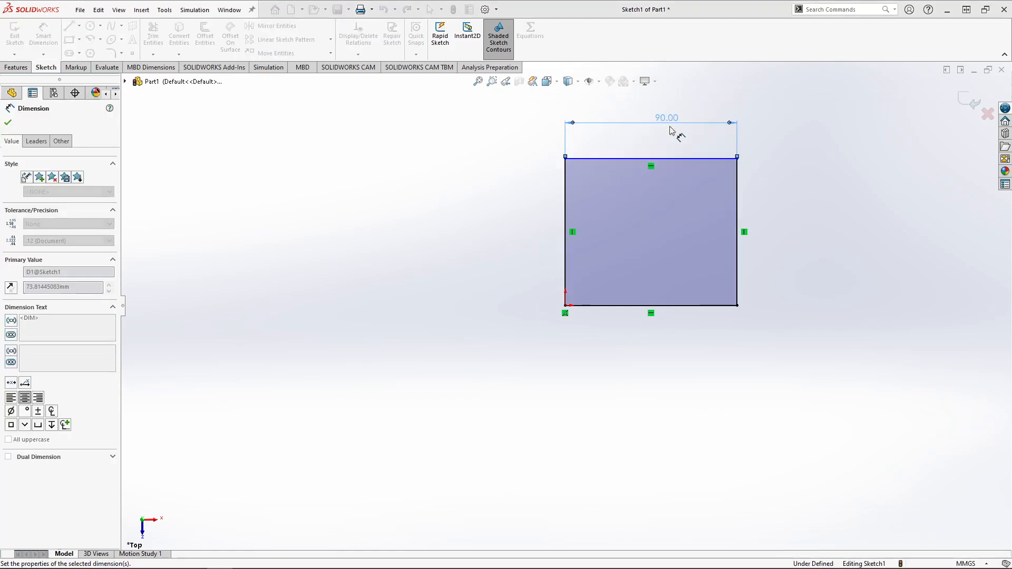
{"action": "key", "text": "Escape"}
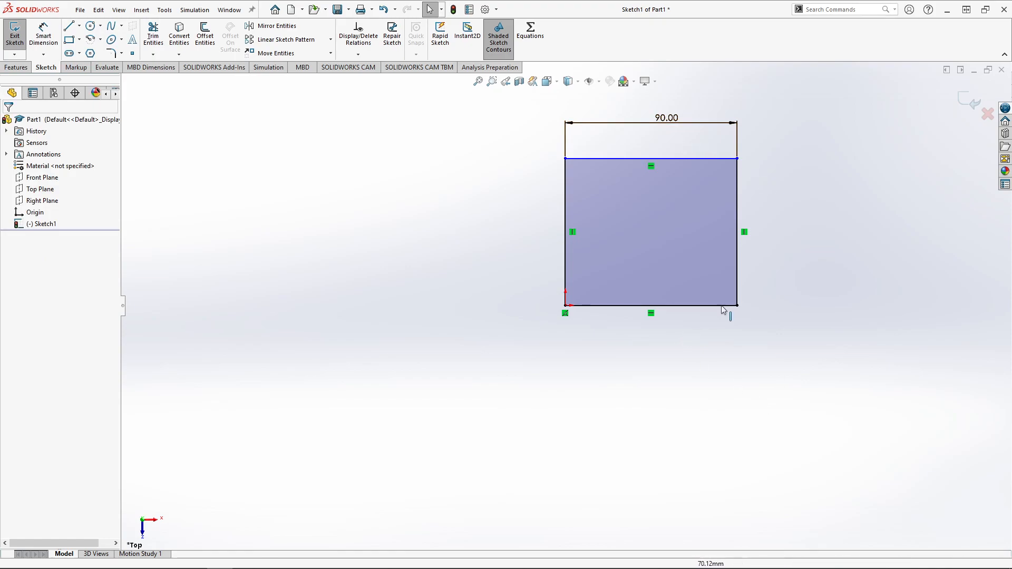
{"action": "left_click", "coordinate": [703, 161]}
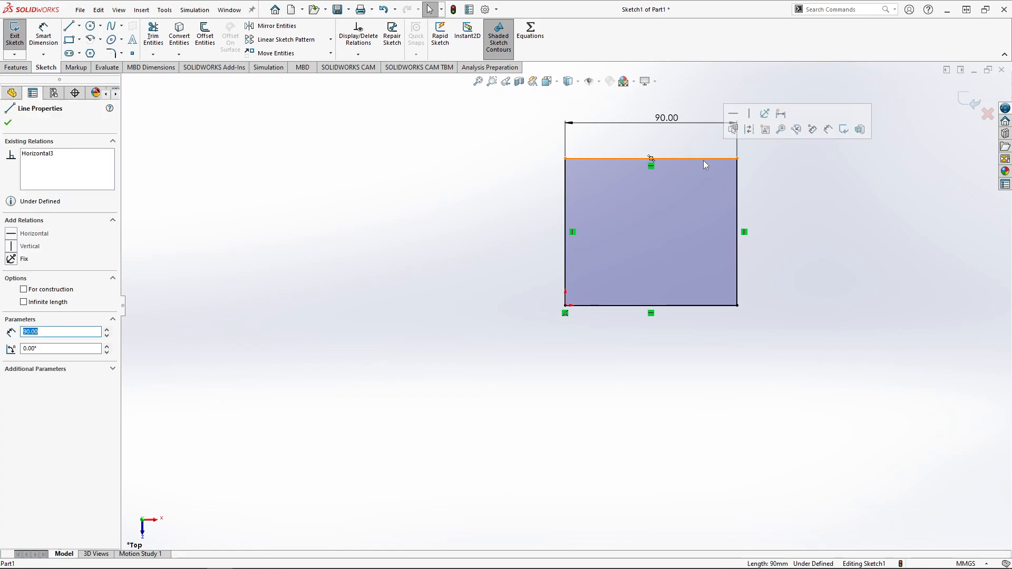
{"action": "left_click", "coordinate": [738, 181], "text": "ctrl"}
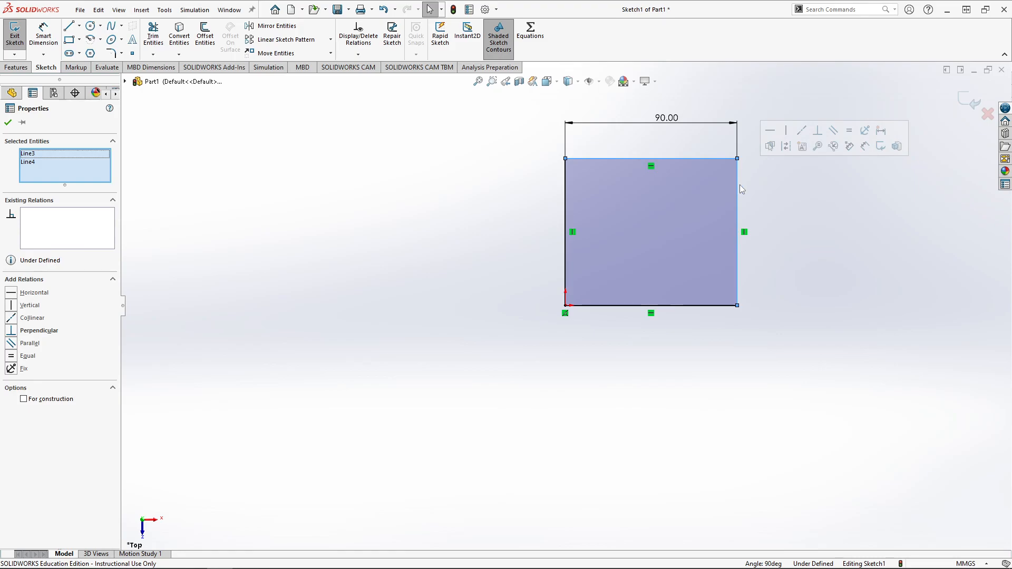
{"action": "left_click", "coordinate": [771, 197]}
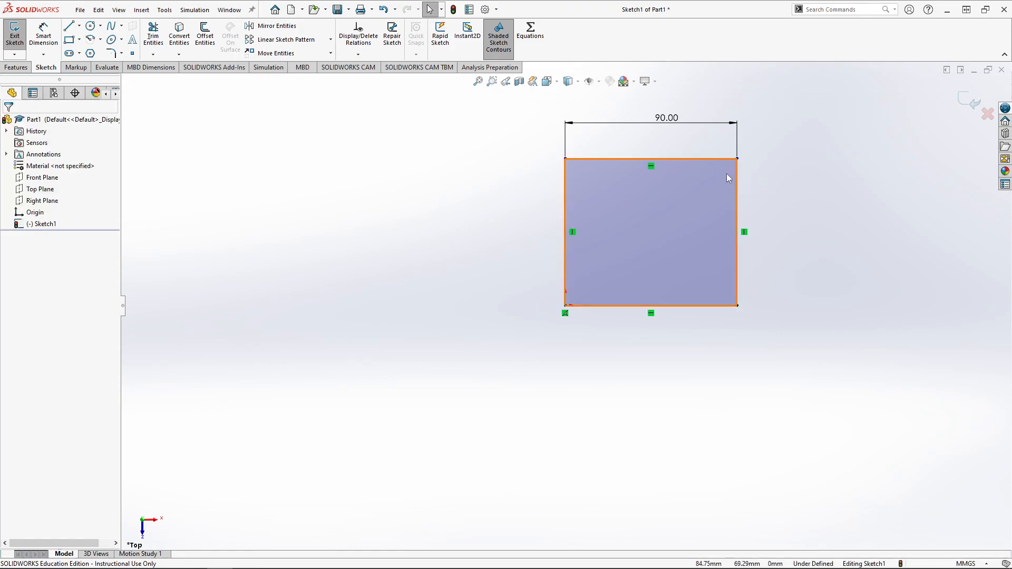
Add an Equal relation between the rectangle's upper horizontal edge and its adjacent right vertical edge.
{"action": "left_click", "coordinate": [713, 155]}
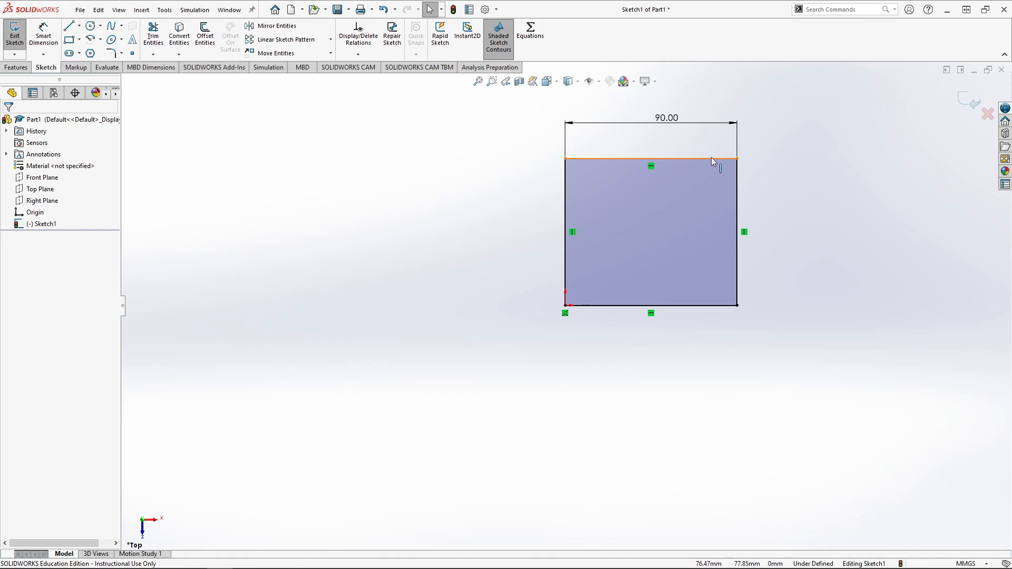
{"action": "left_click", "coordinate": [736, 175], "text": "ctrl"}
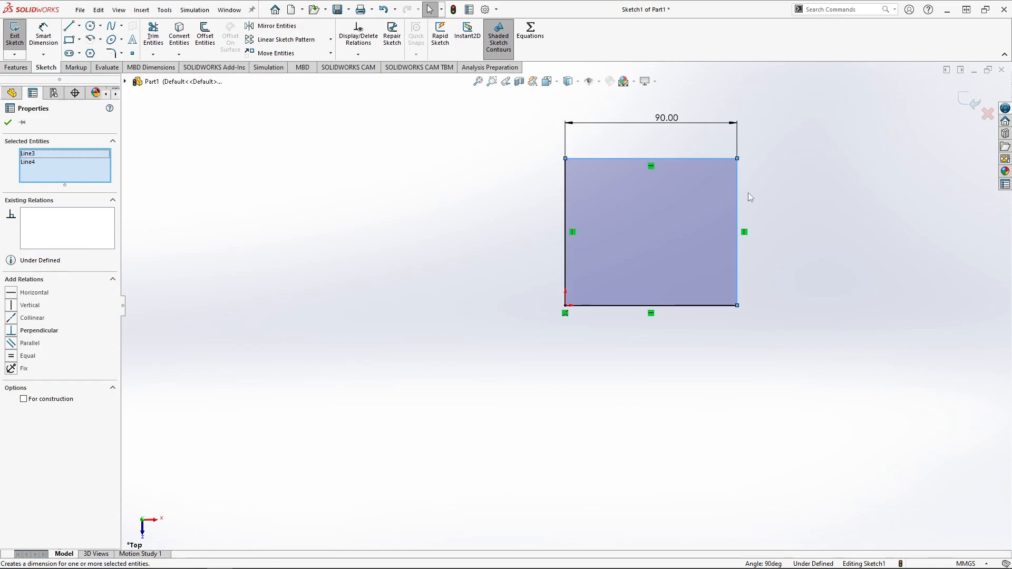
{"action": "left_click", "coordinate": [11, 357]}
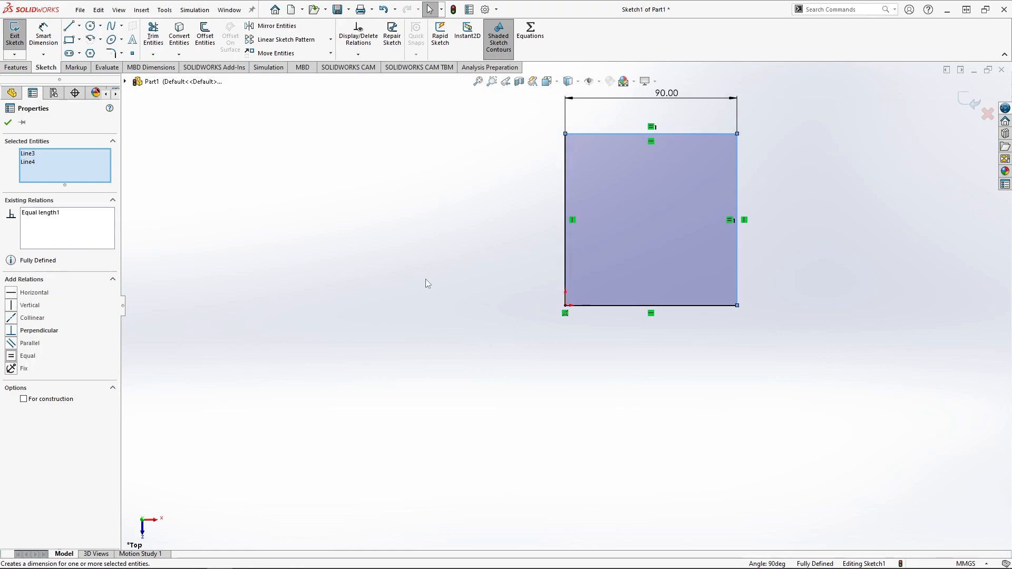
{"action": "scroll", "coordinate": [454, 314], "scroll_direction": "up", "scroll_amount": 2}
{"action": "scroll", "coordinate": [735, 202], "scroll_direction": "down", "scroll_amount": 3}
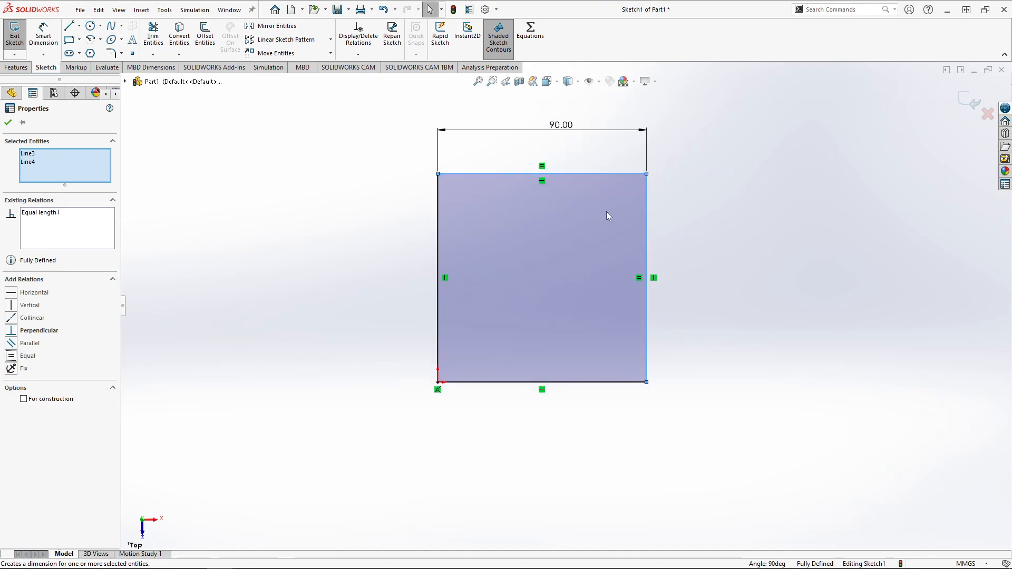
{"action": "left_click", "coordinate": [332, 232]}
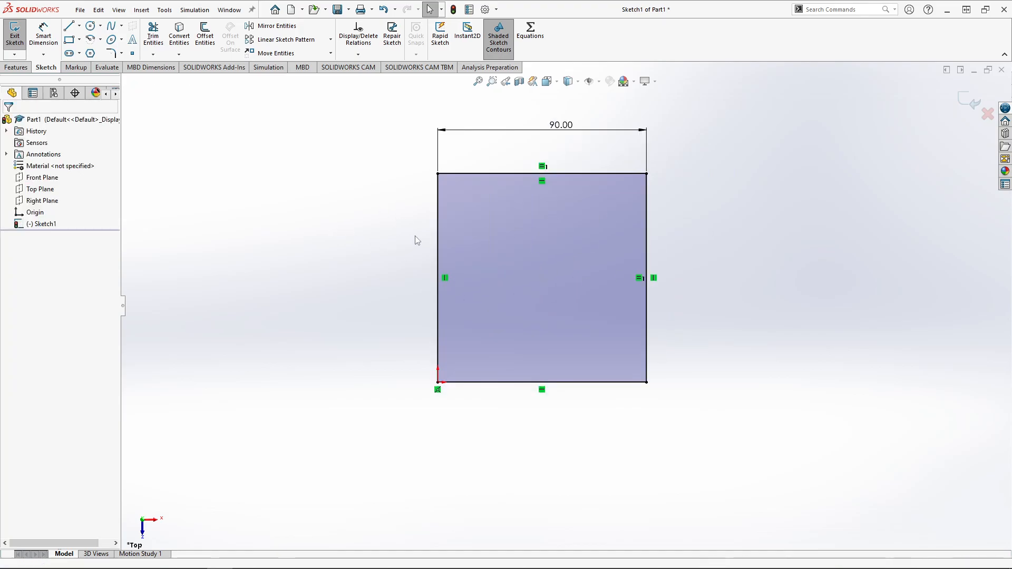
{"action": "left_click", "coordinate": [545, 127]}
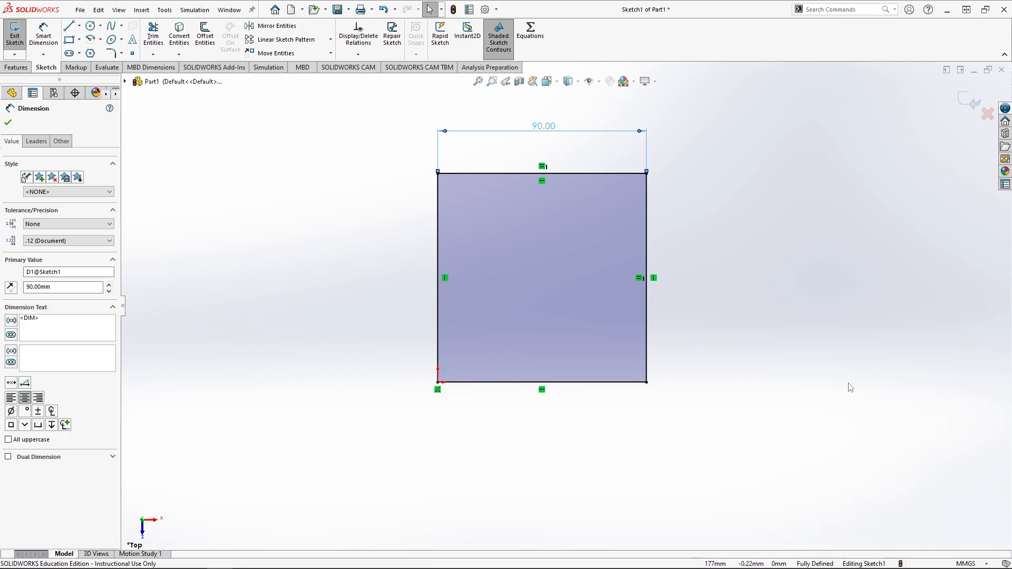
{"action": "left_click", "coordinate": [203, 193]}
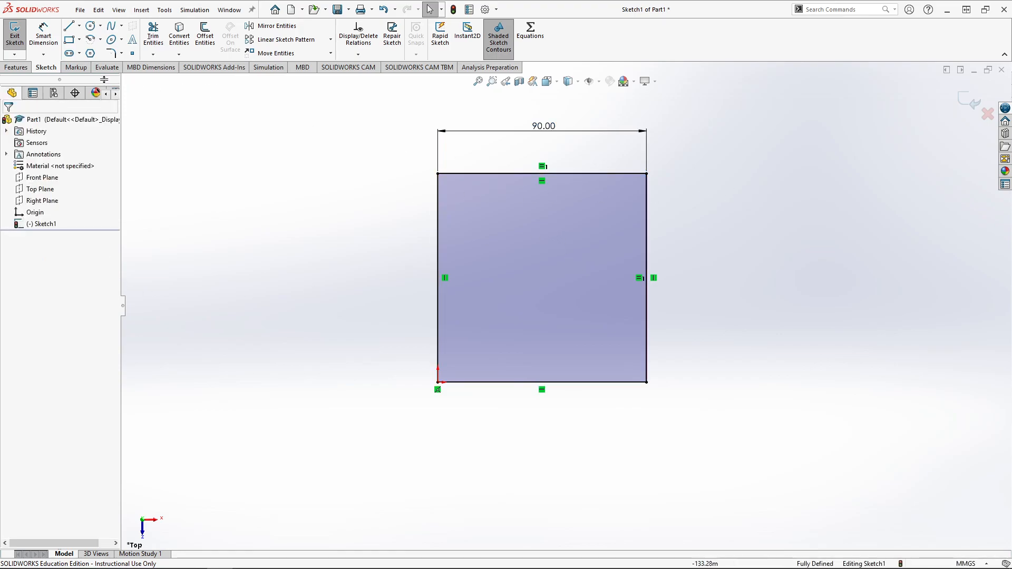
Extrude the square sketch as a blind boss 90 mm deep to form a cube.
{"action": "left_click", "coordinate": [16, 68]}
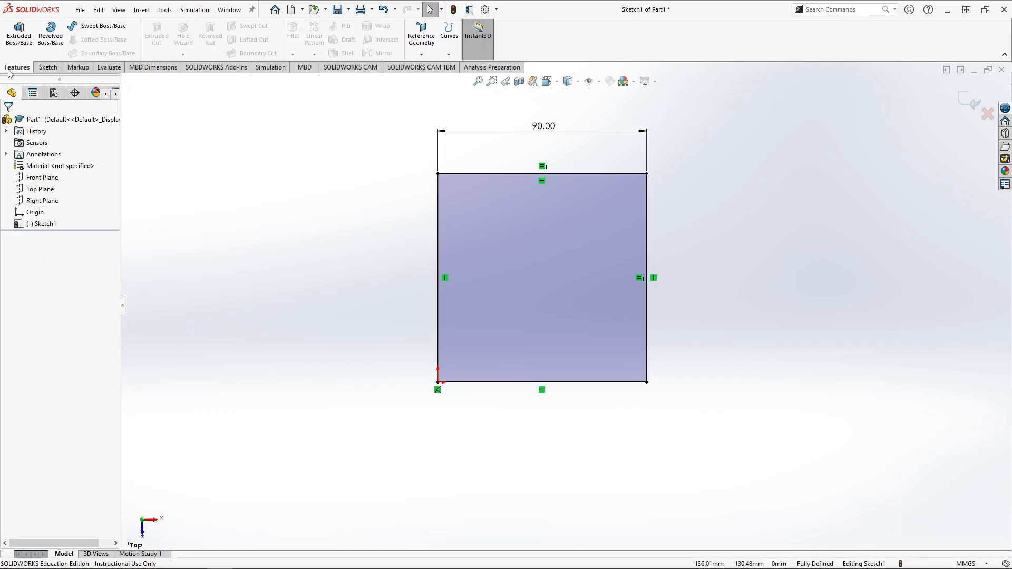
{"action": "left_click", "coordinate": [20, 35]}
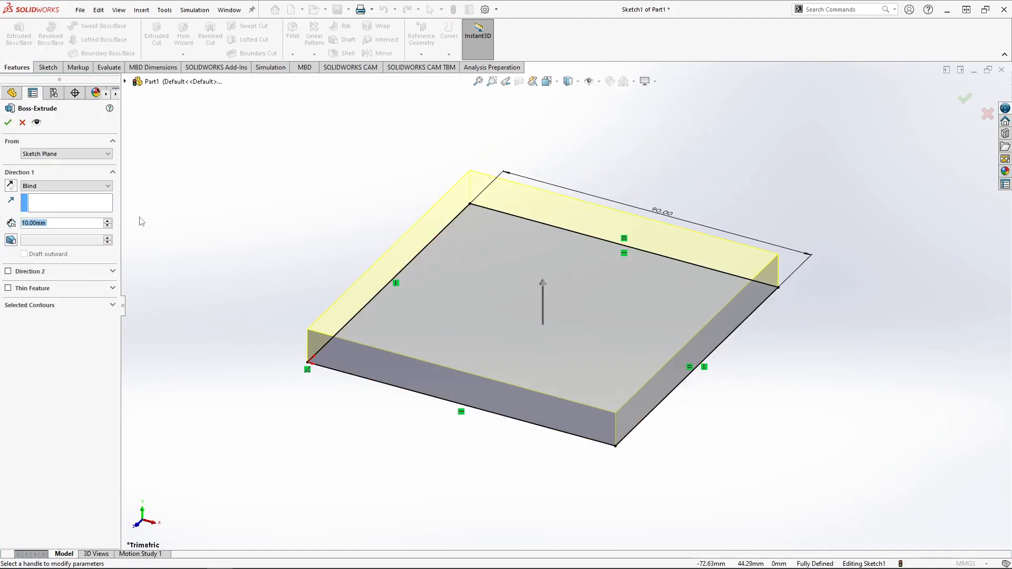
{"action": "type", "text": "90"}
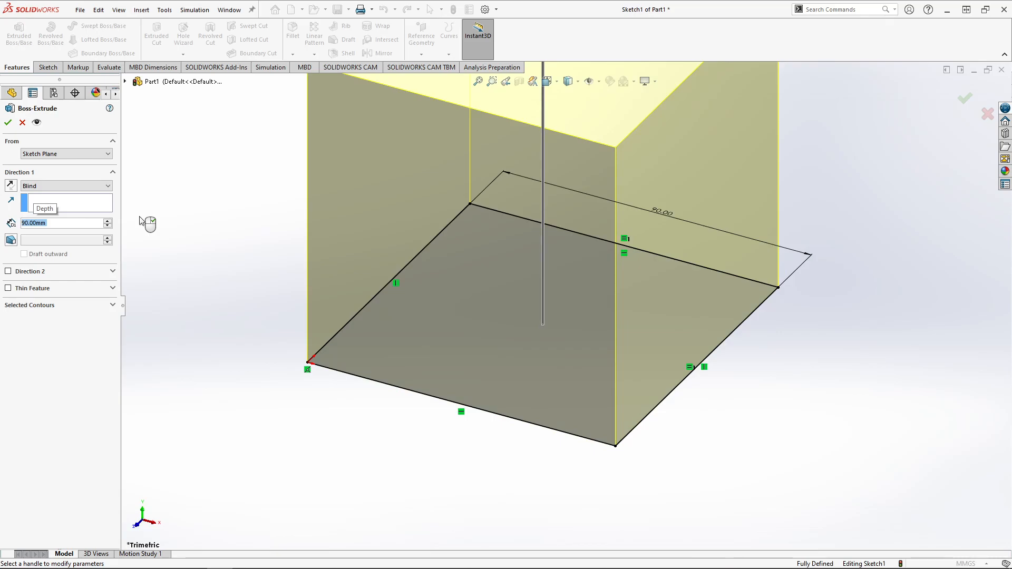
{"action": "right_click", "coordinate": [139, 218]}
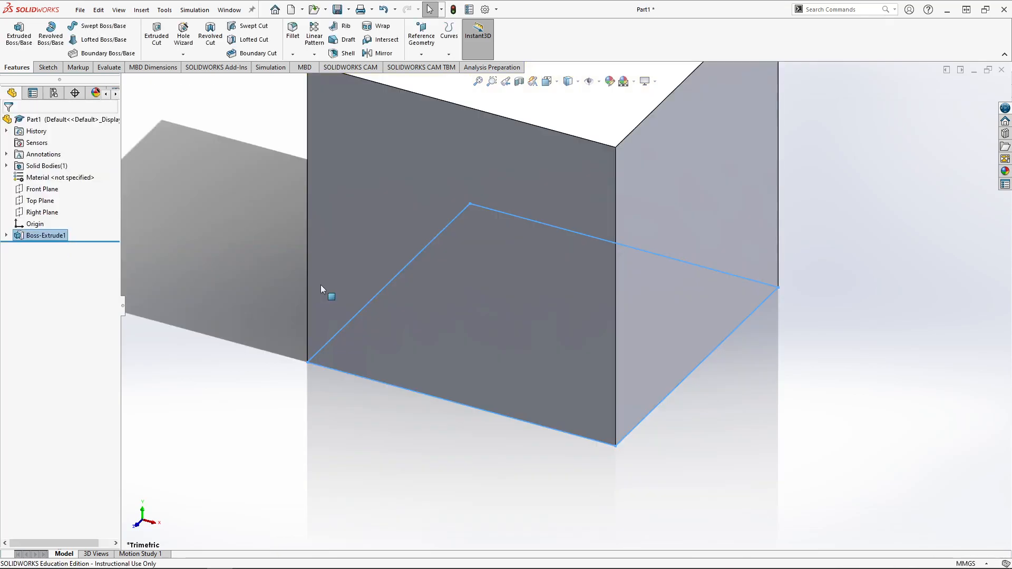
{"action": "scroll", "coordinate": [676, 496], "scroll_direction": "up", "scroll_amount": 3}
{"action": "left_click", "coordinate": [772, 216]}
{"action": "scroll", "coordinate": [604, 235], "scroll_direction": "up", "scroll_amount": 2}
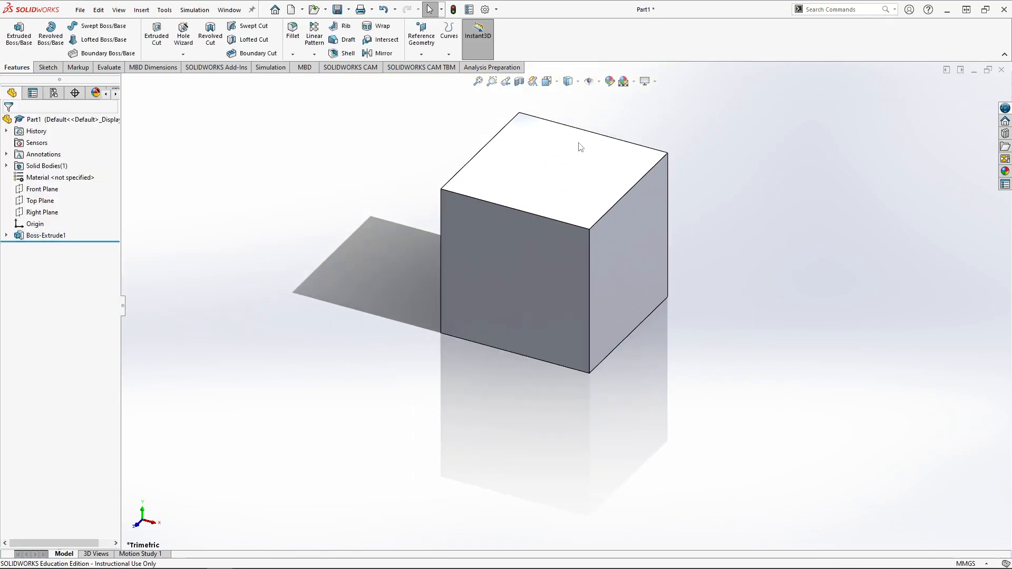
{"action": "scroll", "coordinate": [542, 103], "scroll_direction": "down", "scroll_amount": 1}
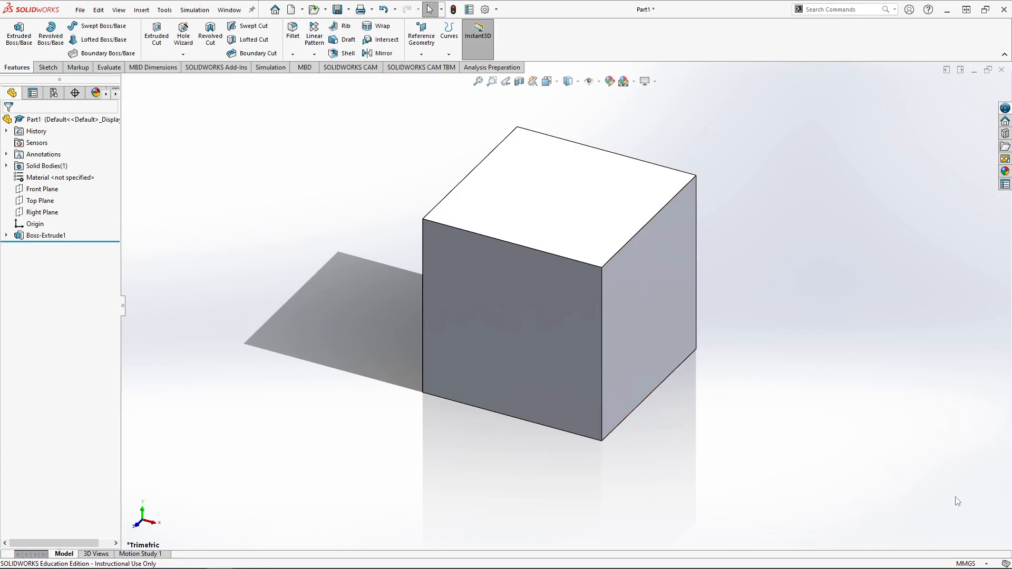
Switch the document unit system to IPS (inch, pound, second).
{"action": "left_click", "coordinate": [970, 563]}
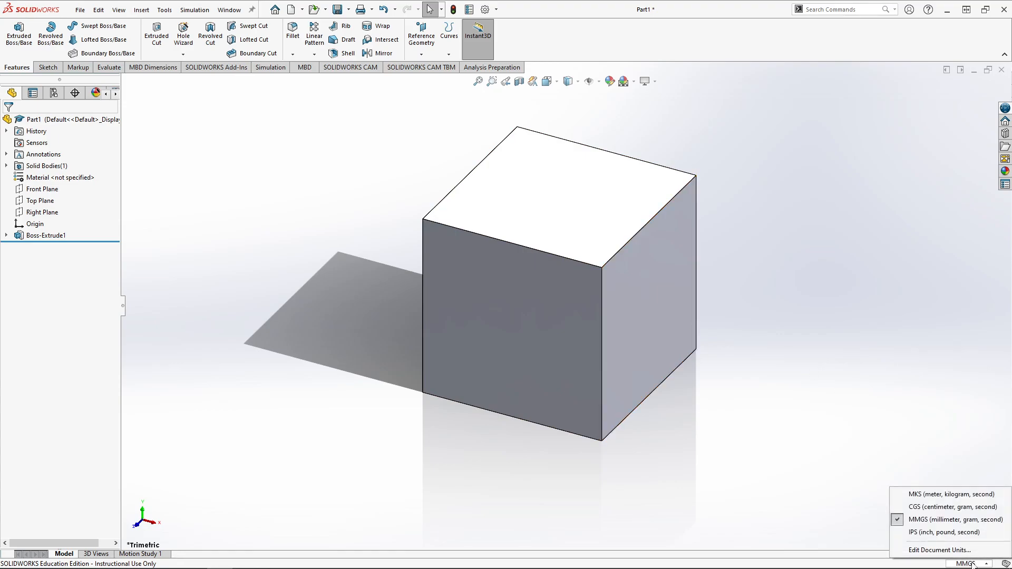
{"action": "left_click", "coordinate": [927, 534]}
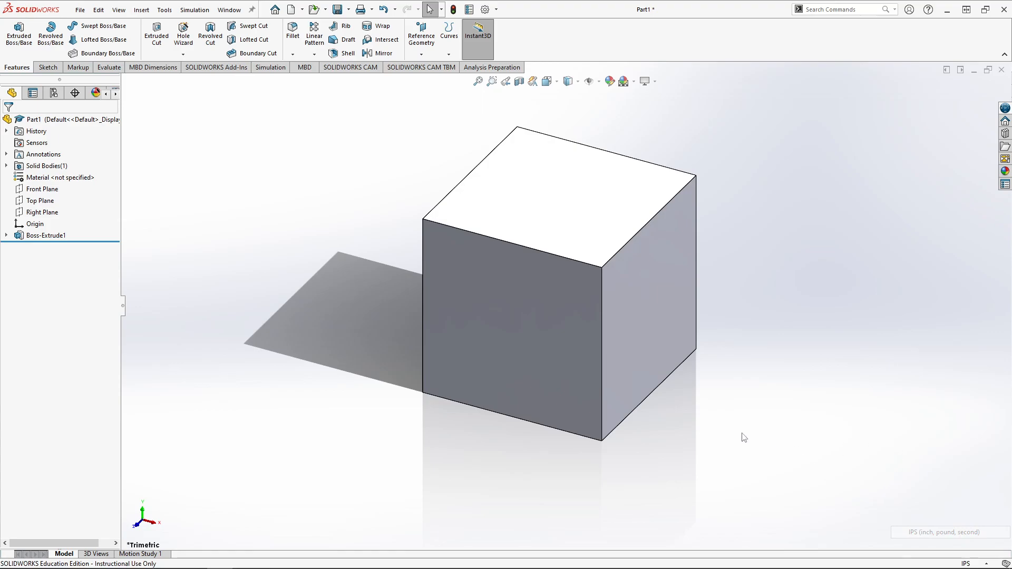
{"action": "scroll", "coordinate": [750, 434], "scroll_direction": "up", "scroll_amount": 1}
{"action": "scroll", "coordinate": [631, 261], "scroll_direction": "down", "scroll_amount": 1}
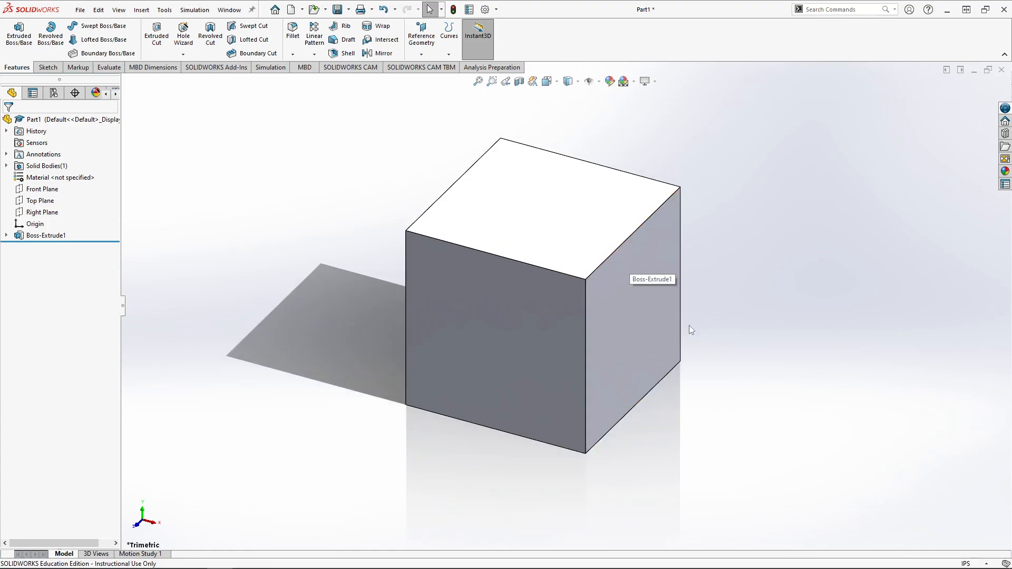
Open the cube's base sketch for editing and examine its width dimension in inches.
{"action": "right_click", "coordinate": [44, 235]}
{"action": "left_click", "coordinate": [69, 203]}
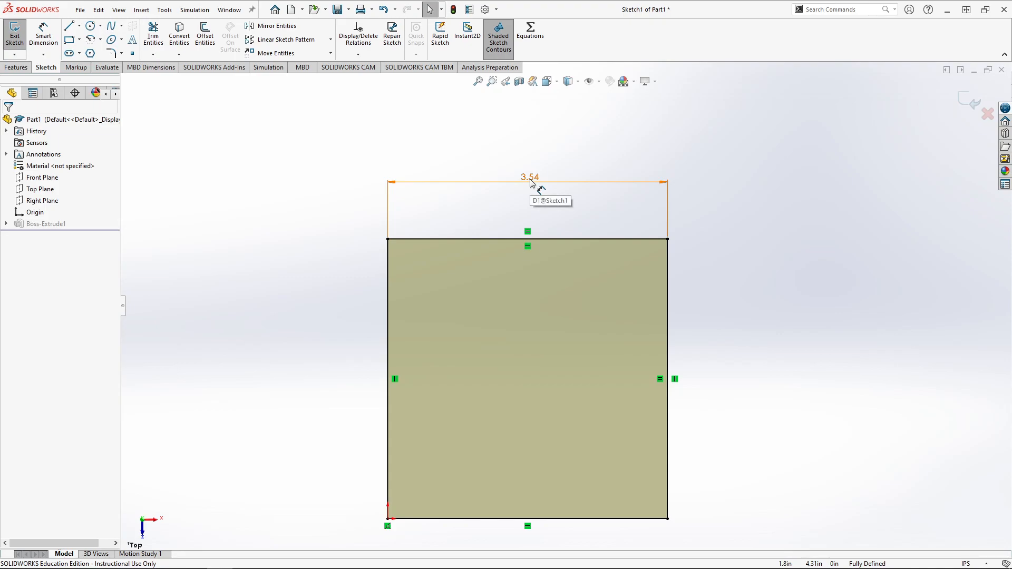
{"action": "double_click", "coordinate": [528, 182]}
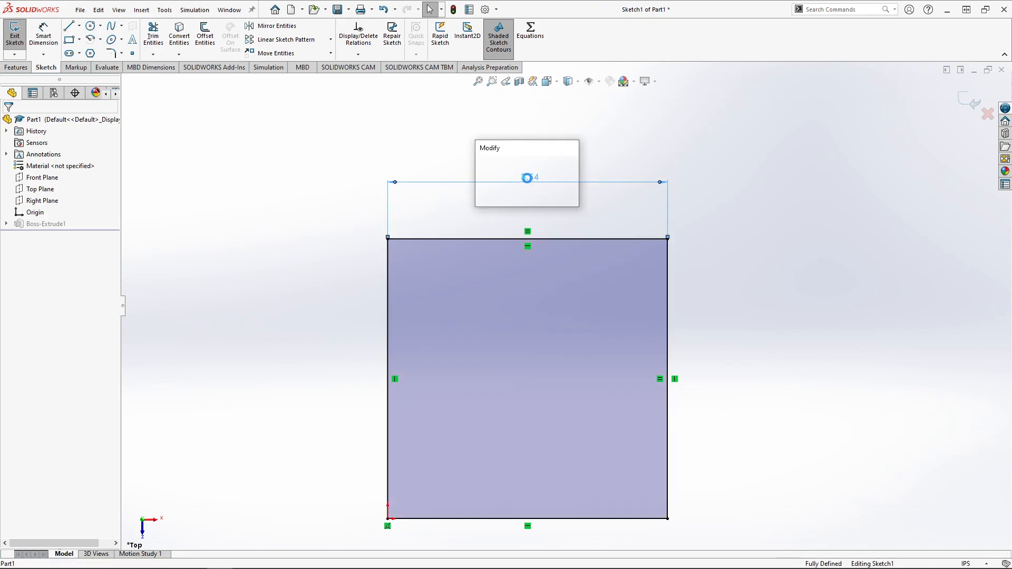
{"action": "left_click", "coordinate": [531, 188]}
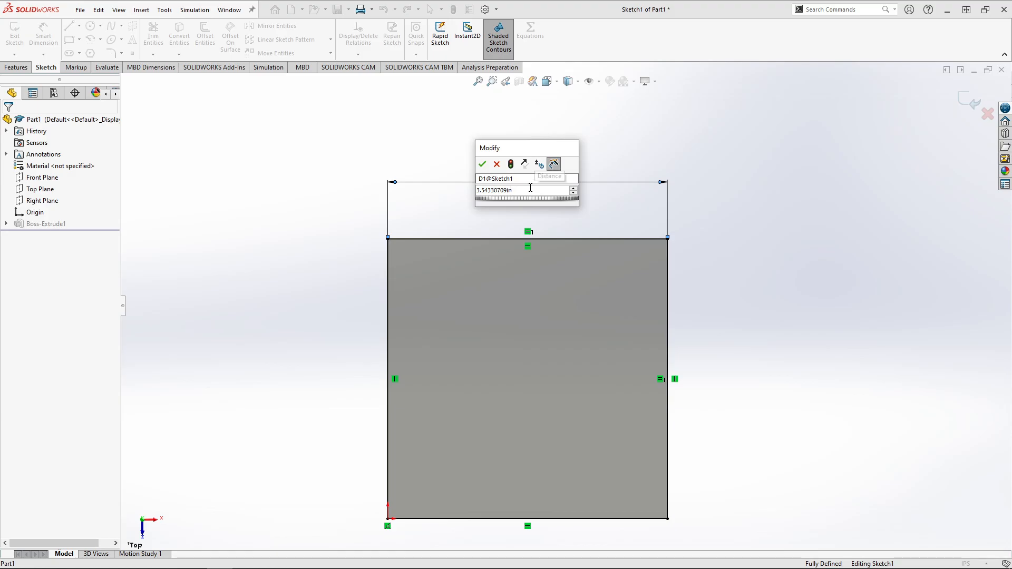
{"action": "key", "text": "Return"}
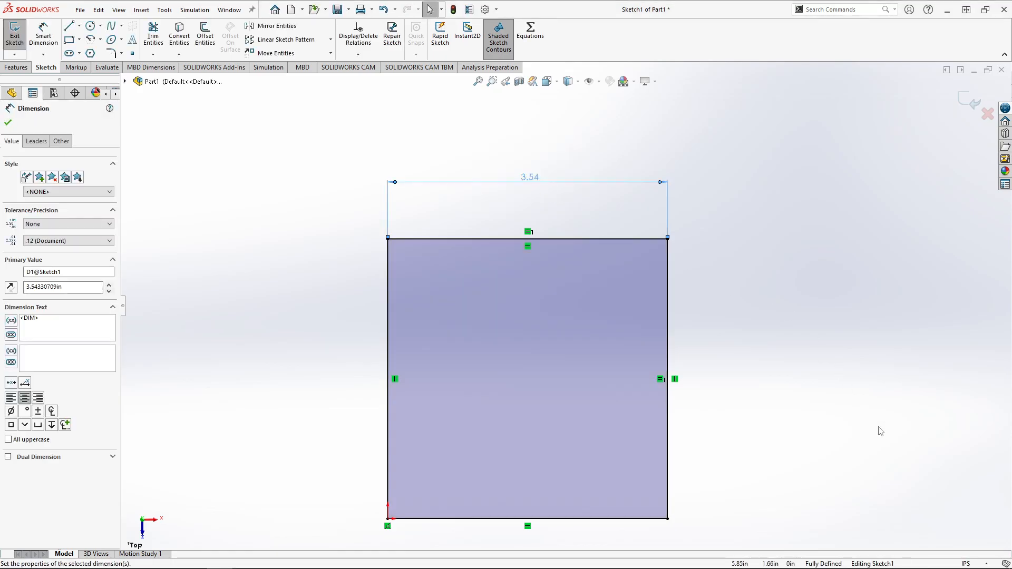
Restore the document units to MMGS (millimeter, gram, second) and check the width dimension in the cube's base sketch.
{"action": "left_click", "coordinate": [969, 563]}
{"action": "left_click", "coordinate": [928, 519]}
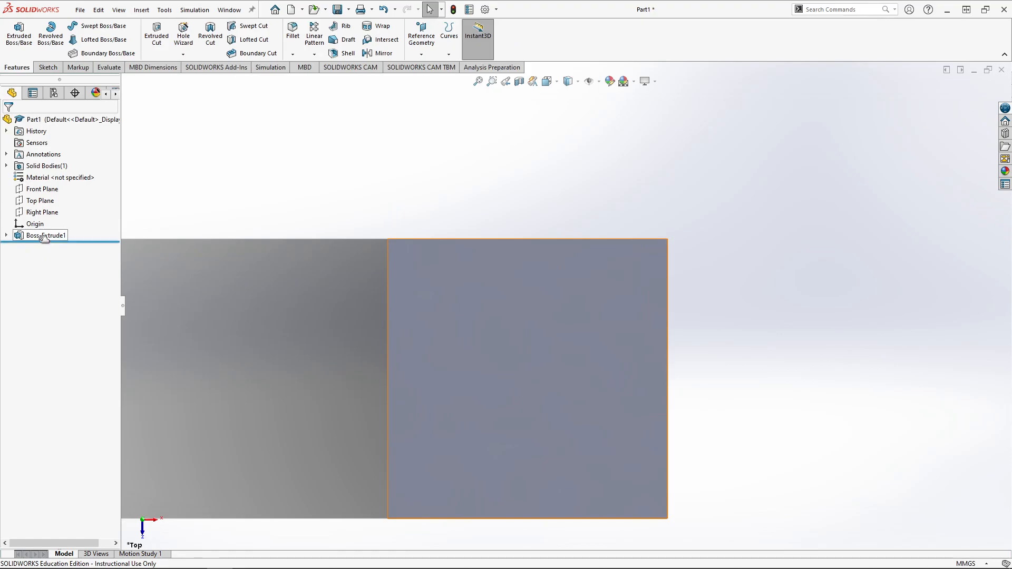
{"action": "right_click", "coordinate": [43, 236]}
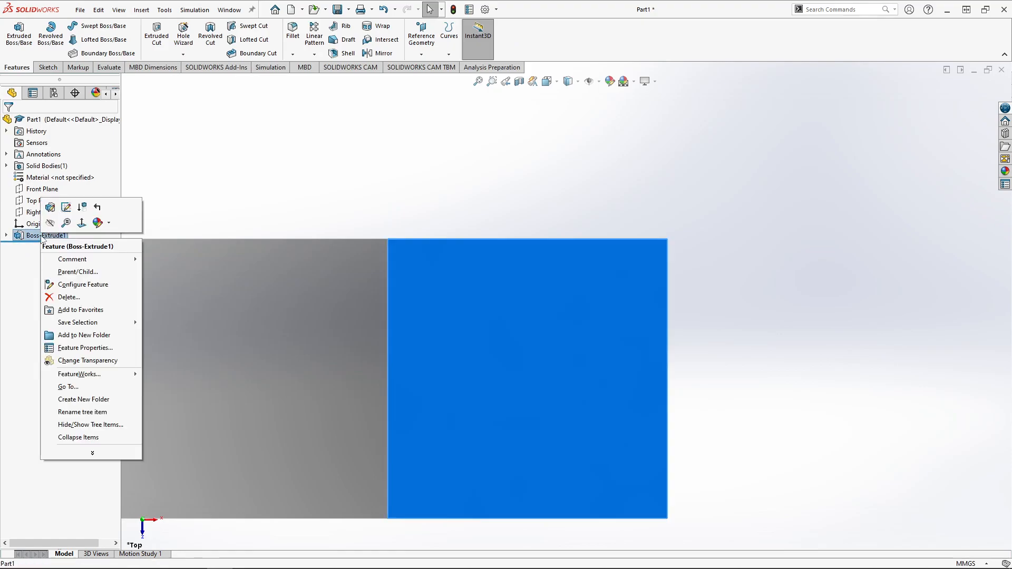
{"action": "left_click", "coordinate": [66, 207]}
{"action": "scroll", "coordinate": [678, 227], "scroll_direction": "down", "scroll_amount": 1}
{"action": "scroll", "coordinate": [664, 264], "scroll_direction": "up", "scroll_amount": 4}
{"action": "scroll", "coordinate": [643, 189], "scroll_direction": "down", "scroll_amount": 5}
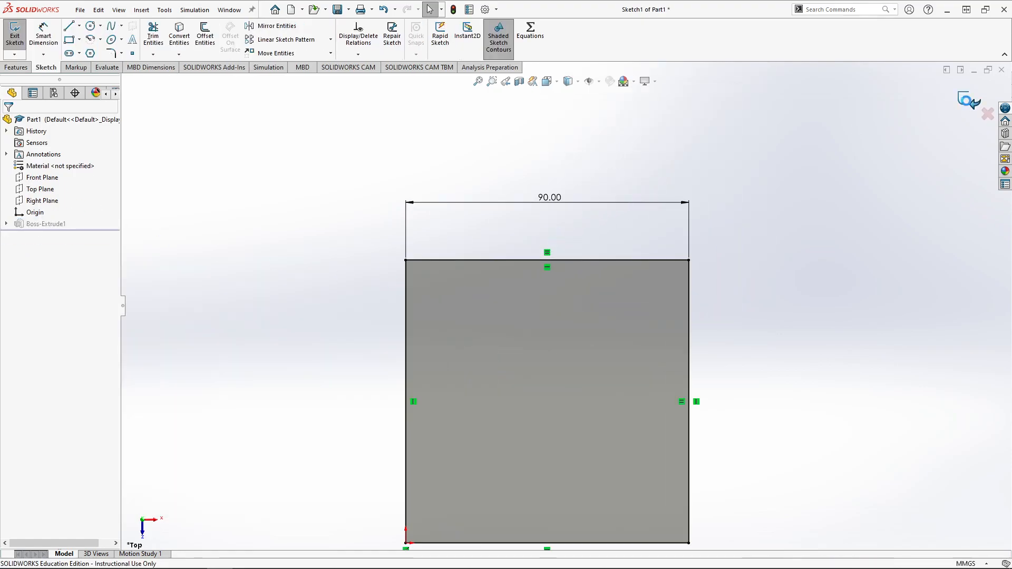
{"action": "left_click", "coordinate": [970, 104]}
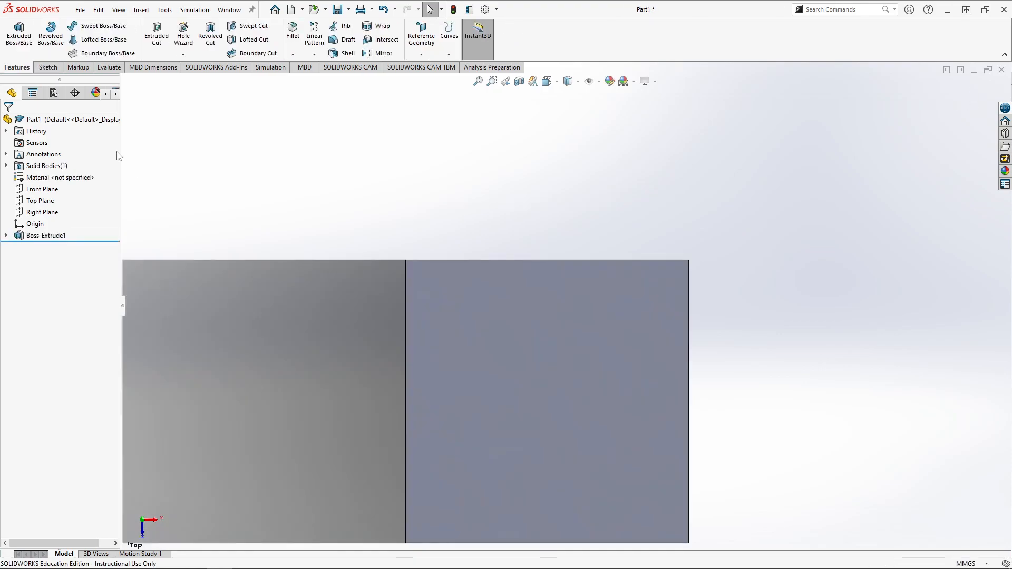
Sketch a corner rectangle about 28 mm wide and 24 mm high near the middle of the cube's front face.
{"action": "left_click", "coordinate": [48, 67]}
{"action": "scroll", "coordinate": [614, 260], "scroll_direction": "up", "scroll_amount": 3}
{"action": "mouse_move", "coordinate": [615, 261]}
{"action": "middle_mouse_down"}
{"action": "mouse_move", "coordinate": [654, 341]}
{"action": "mouse_move", "coordinate": [648, 167]}
{"action": "mouse_move", "coordinate": [587, 231]}
{"action": "mouse_move", "coordinate": [595, 186]}
{"action": "middle_mouse_up"}
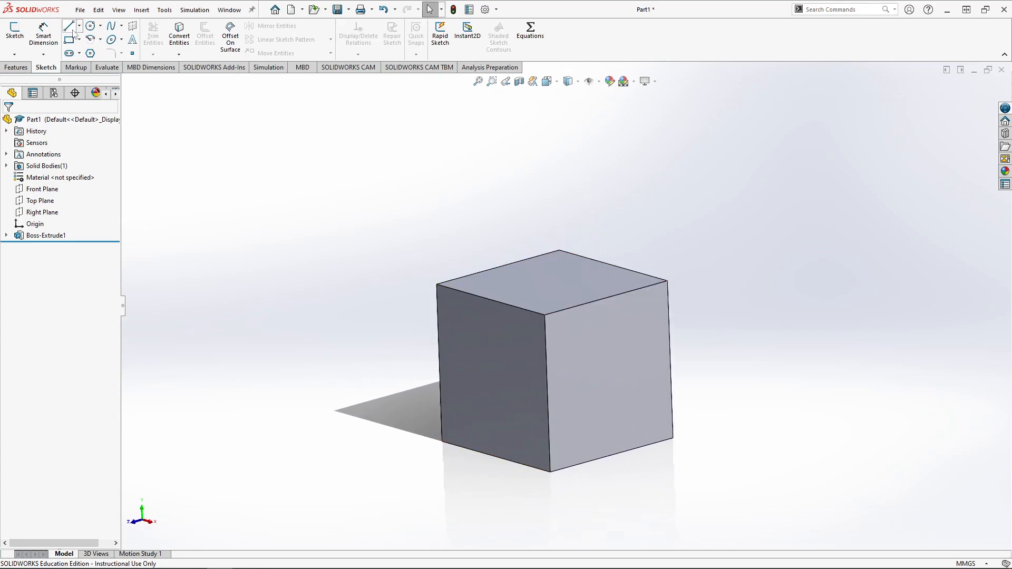
{"action": "left_click", "coordinate": [69, 40]}
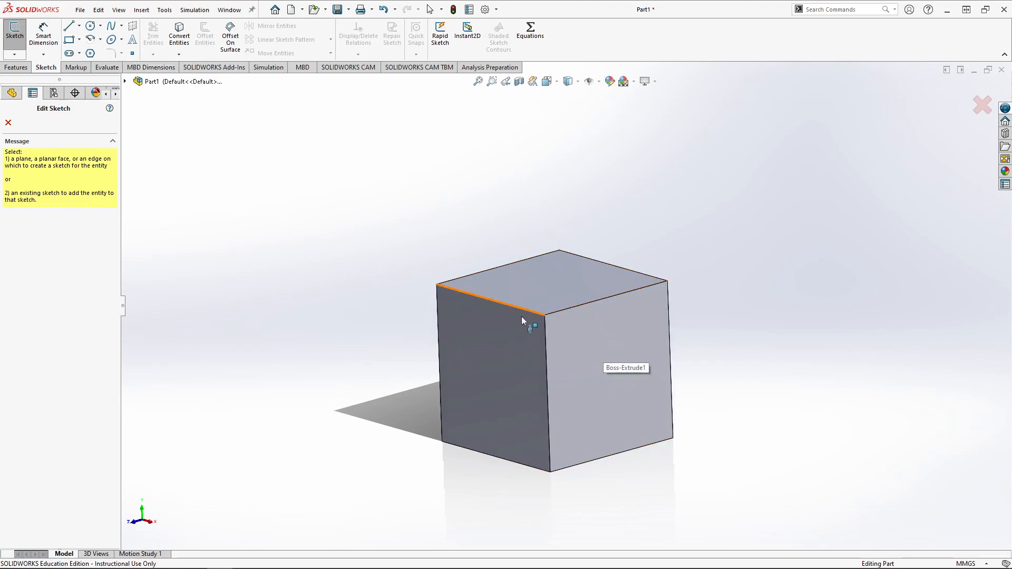
{"action": "left_click", "coordinate": [501, 354]}
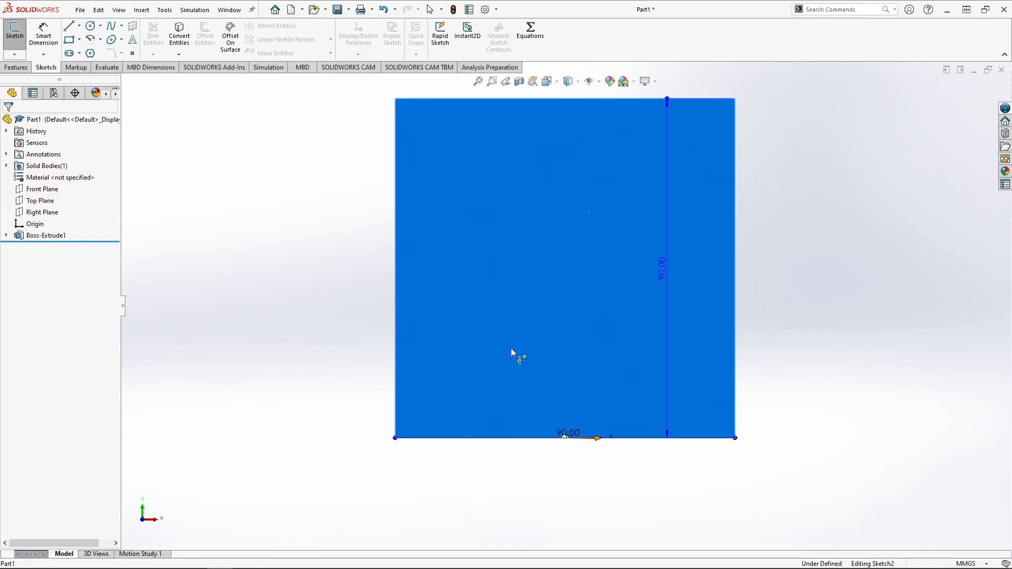
{"action": "left_click", "coordinate": [522, 215]}
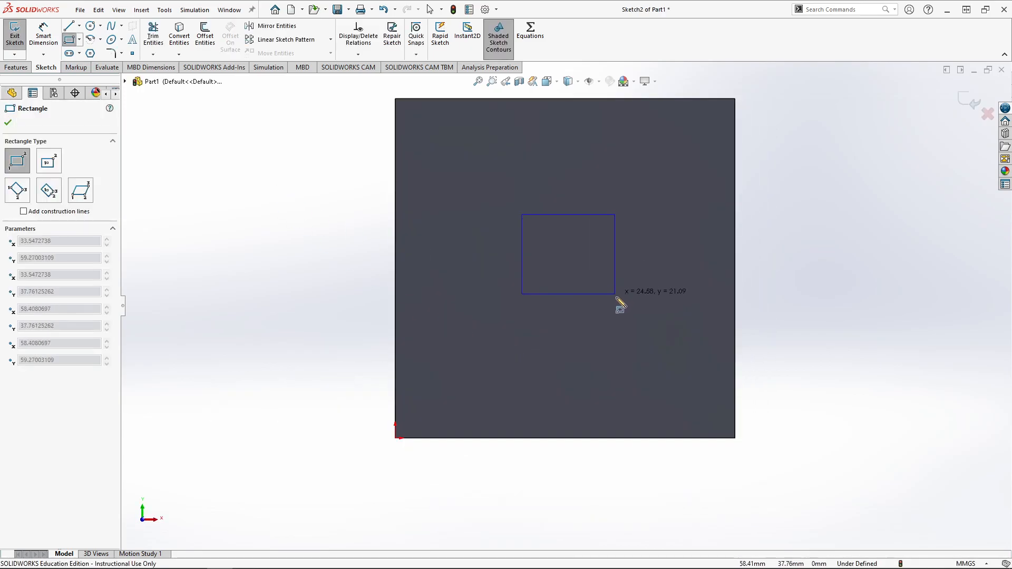
{"action": "left_click", "coordinate": [629, 305]}
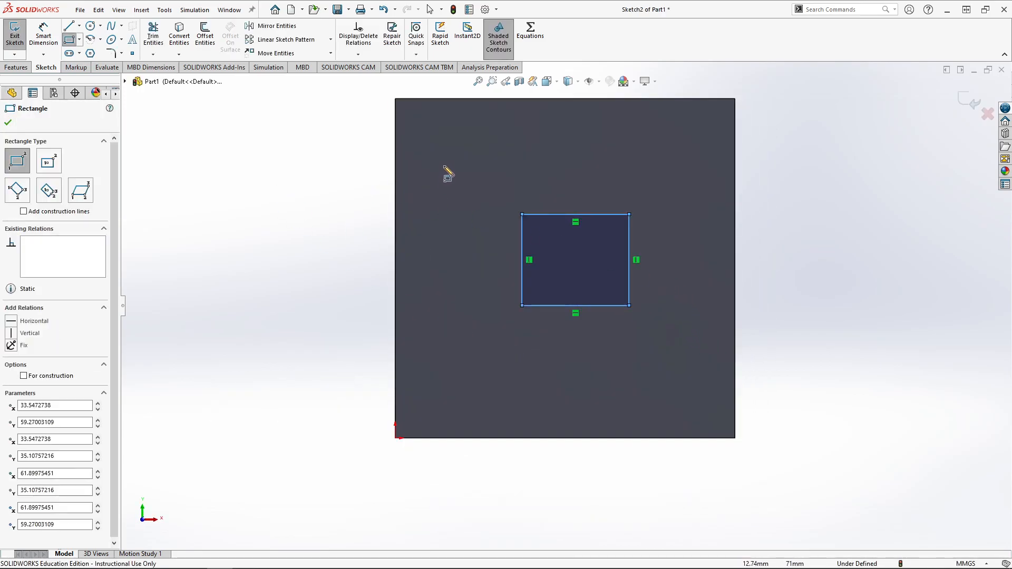
Sketch a second, smaller corner rectangle near the upper-left corner of the cube's front face.
{"action": "left_click", "coordinate": [434, 138]}
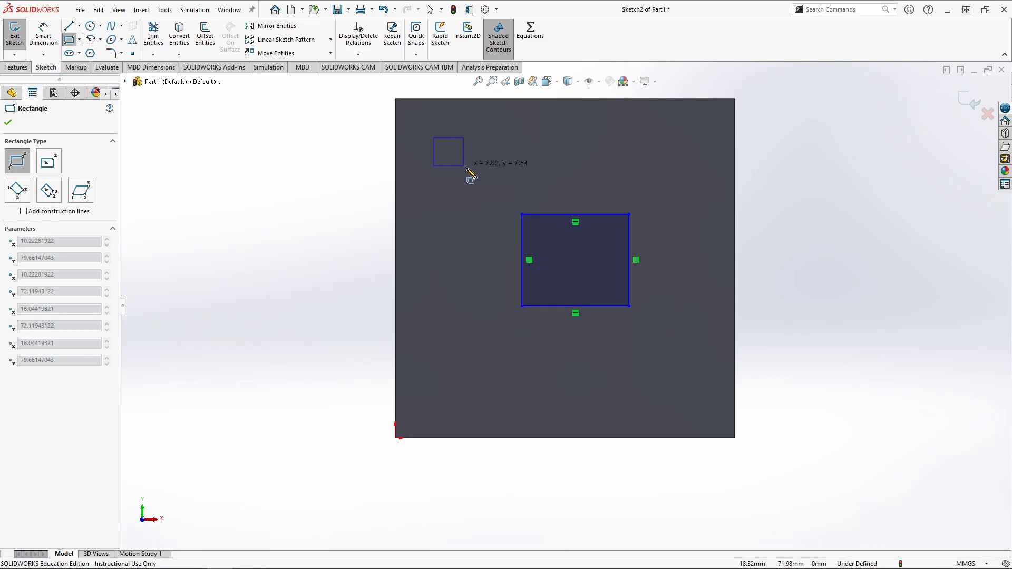
{"action": "left_click", "coordinate": [473, 174]}
{"action": "key", "text": "Escape"}
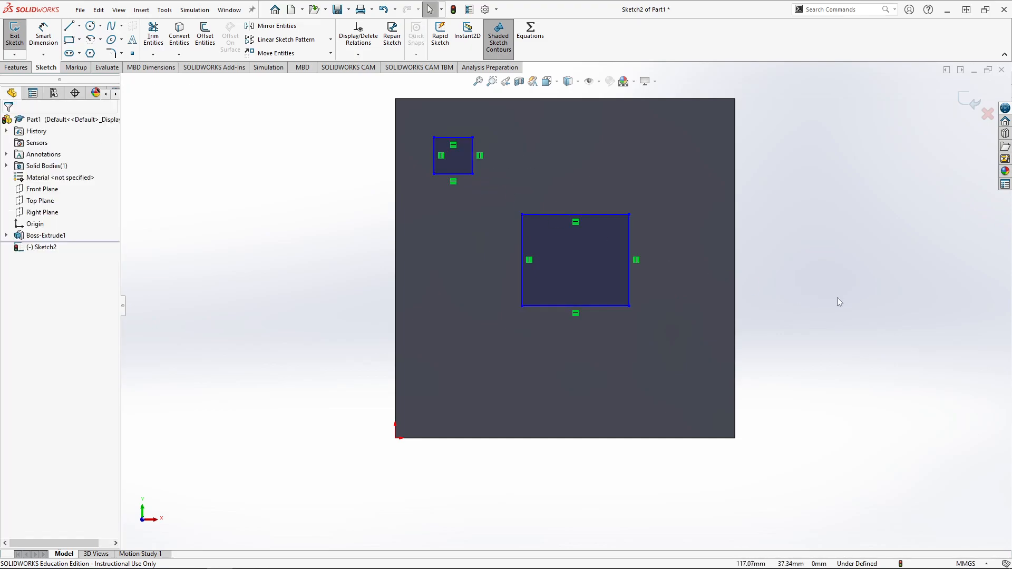
Draw chained construction lines from the face's upper-left corner diagonally through the small rectangle to the large rectangle's upper-left corner.
{"action": "left_click", "coordinate": [68, 27]}
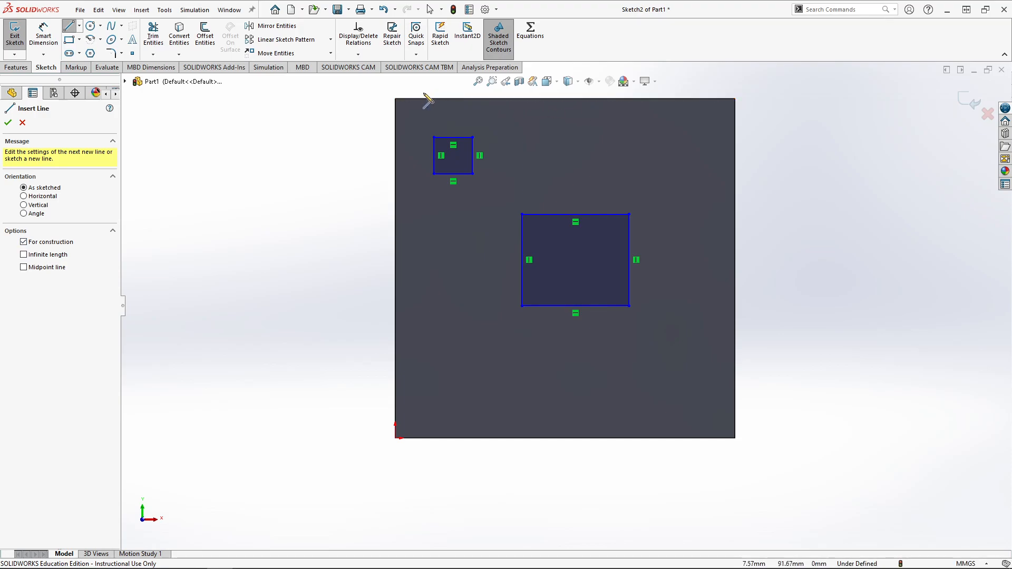
{"action": "left_click", "coordinate": [395, 98]}
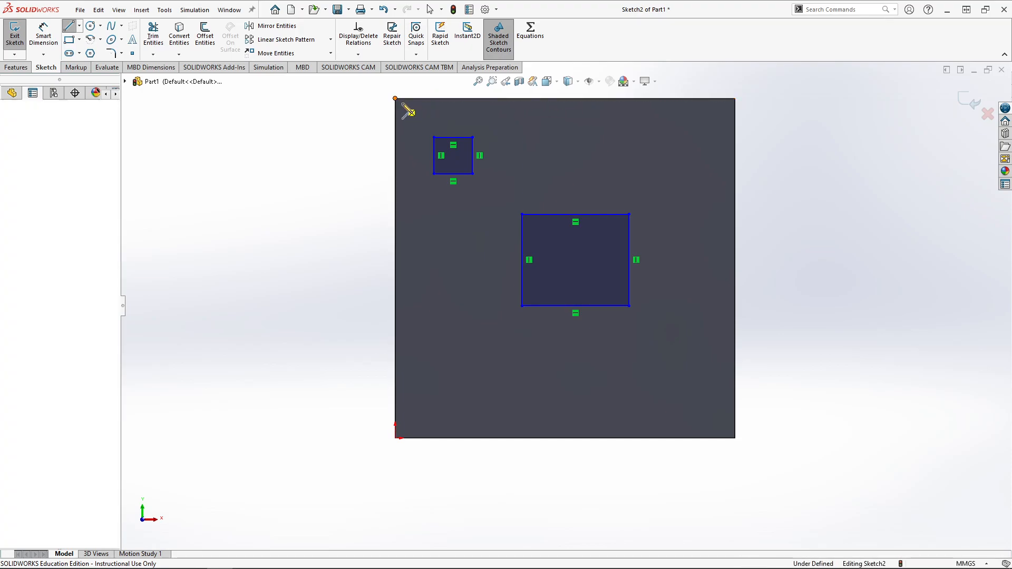
{"action": "left_click", "coordinate": [435, 138]}
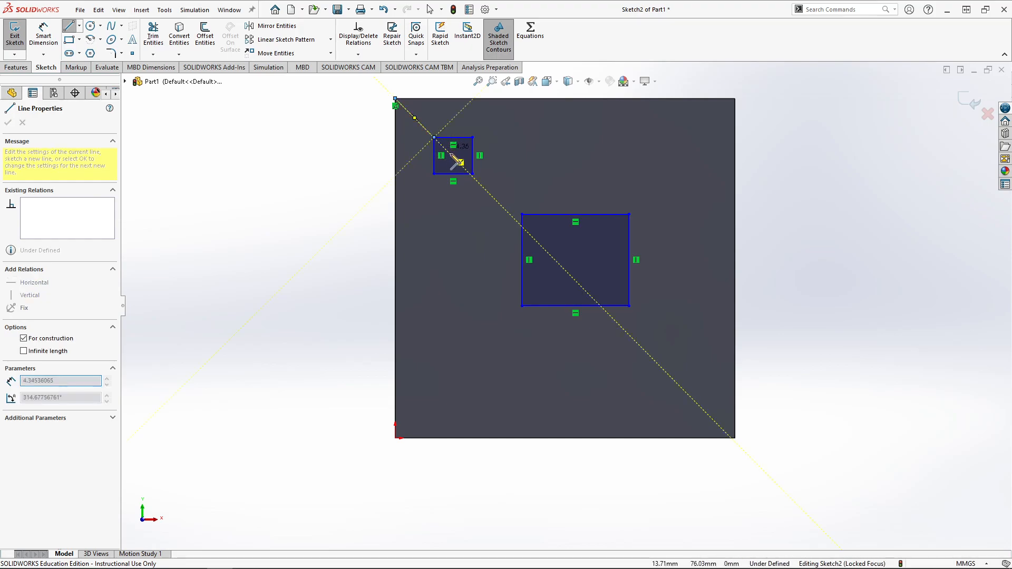
{"action": "left_click", "coordinate": [473, 174]}
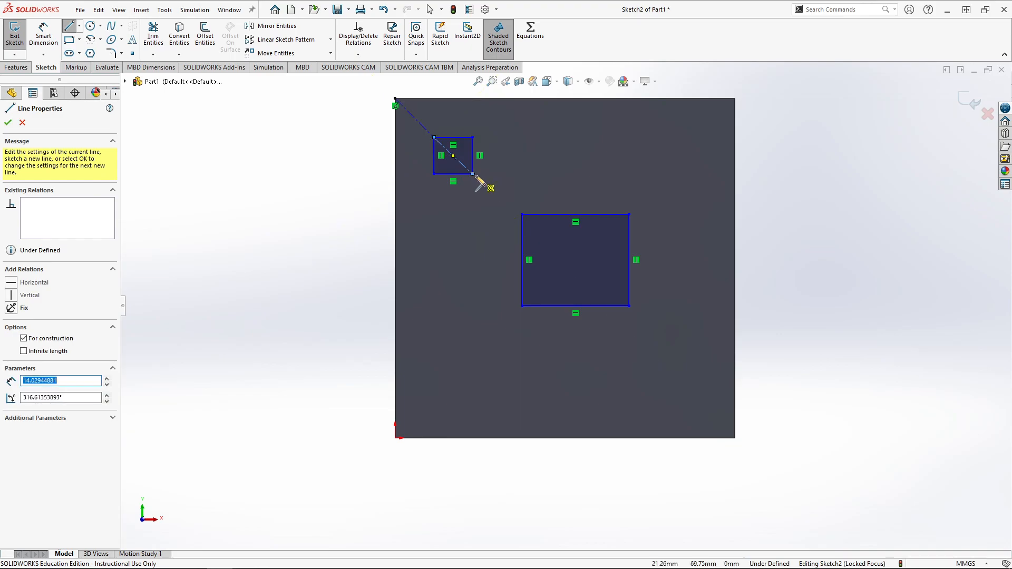
{"action": "left_click", "coordinate": [522, 216]}
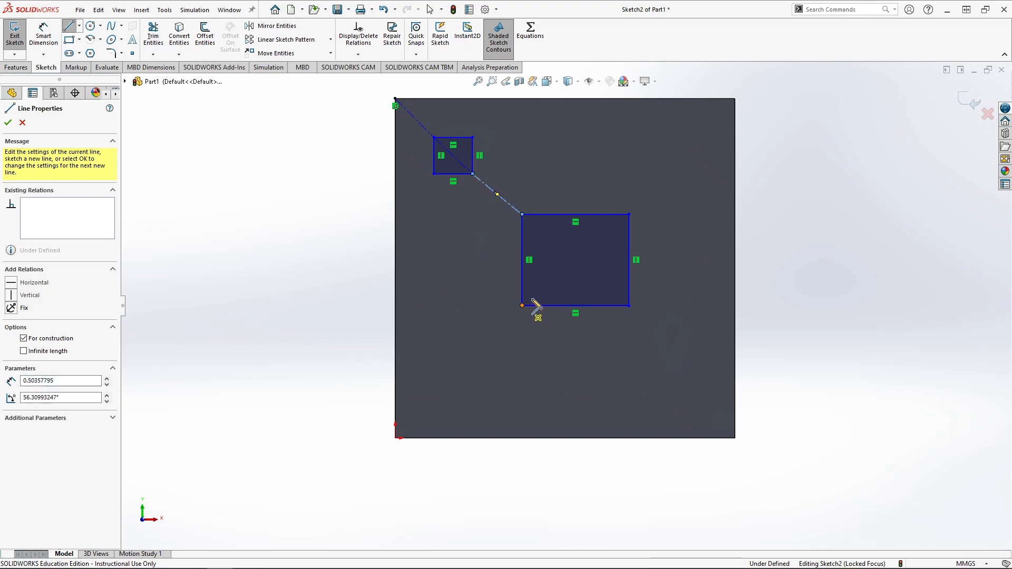
Draw a construction diagonal from the large rectangle's lower-left to upper-right corner and continue it to the face's upper-right corner.
{"action": "left_click", "coordinate": [522, 305]}
{"action": "left_click", "coordinate": [629, 215]}
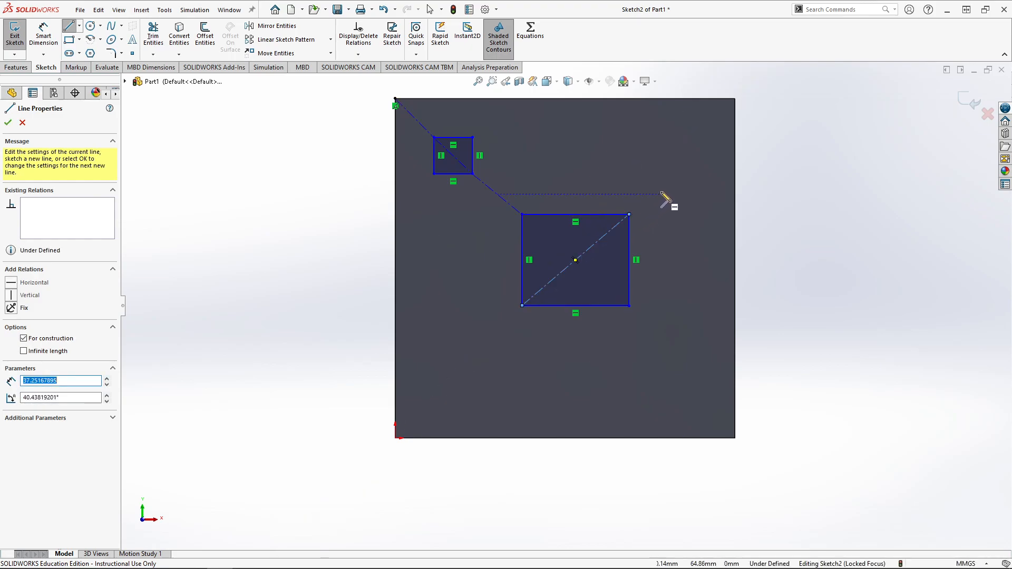
{"action": "left_click", "coordinate": [735, 99]}
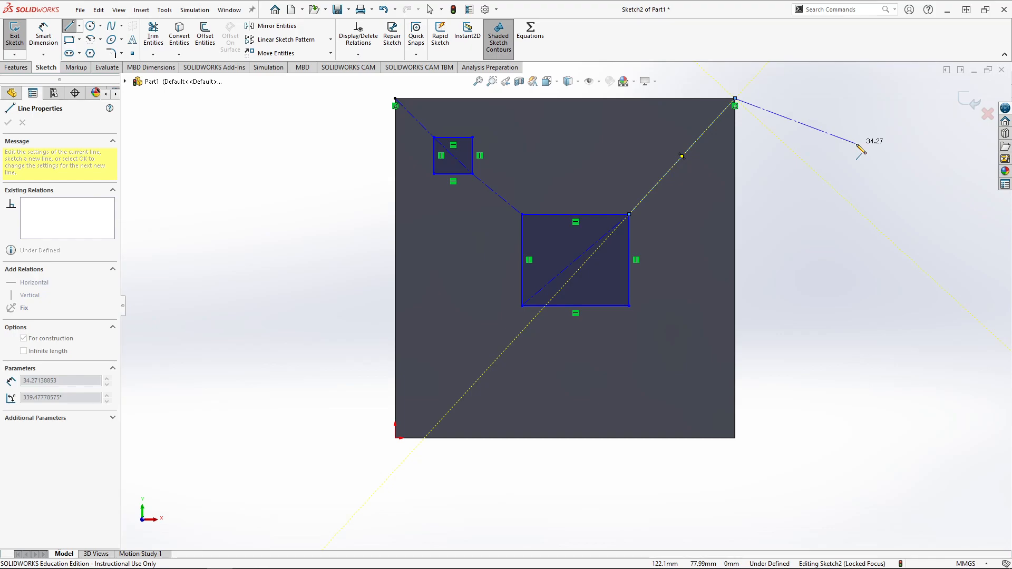
{"action": "left_click", "coordinate": [857, 143]}
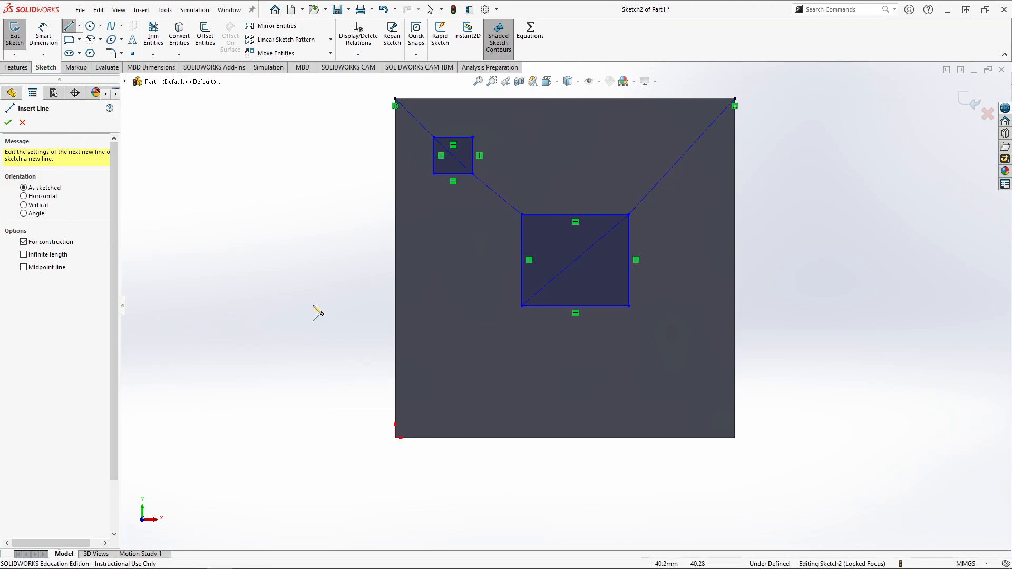
Draw a chain of three construction segments from the large rectangle's lower-right corner to the face's lower-right corner.
{"action": "left_click", "coordinate": [629, 306]}
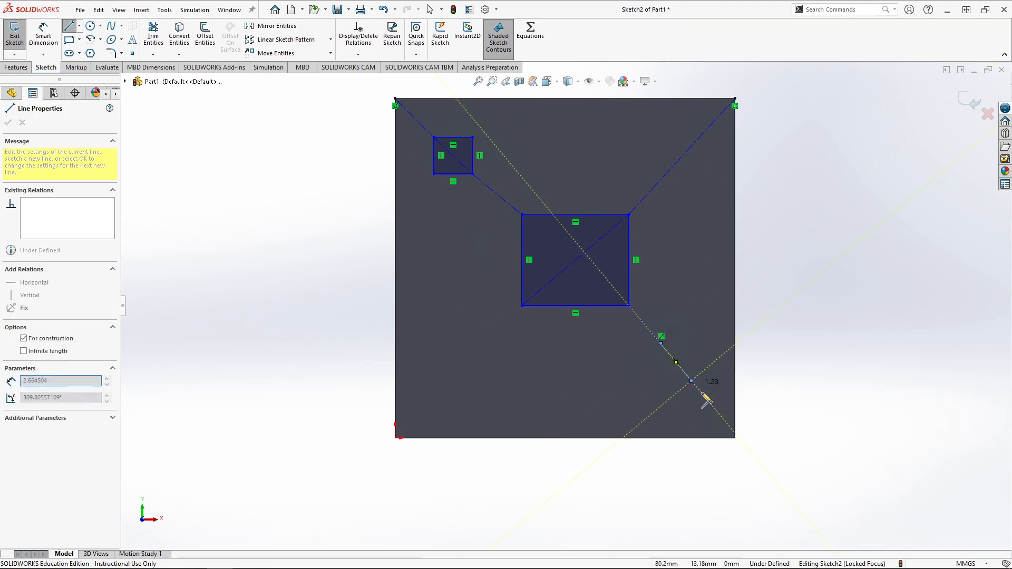
{"action": "left_click", "coordinate": [735, 438]}
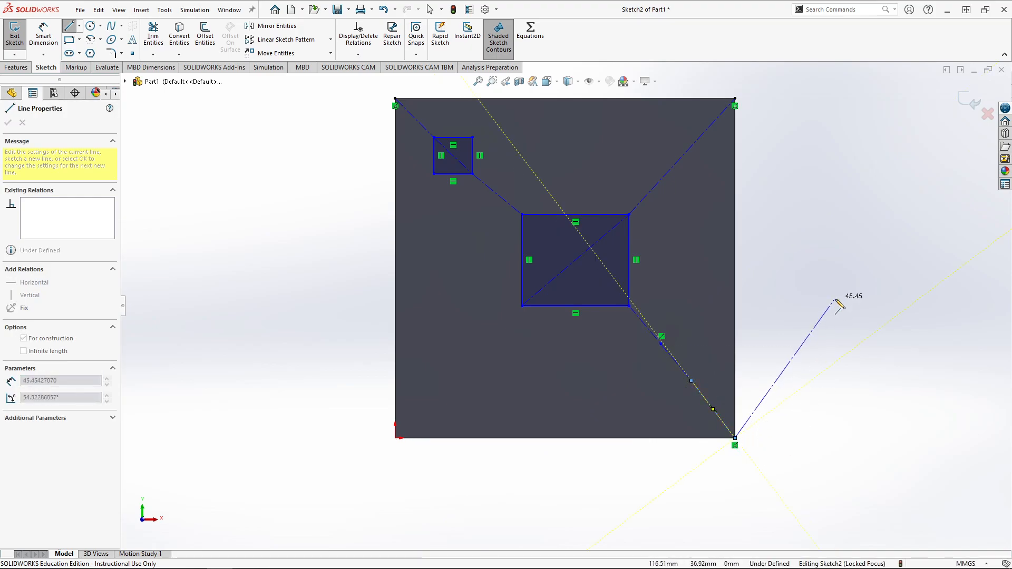
{"action": "key", "text": "Escape"}
{"action": "key", "text": "Escape"}
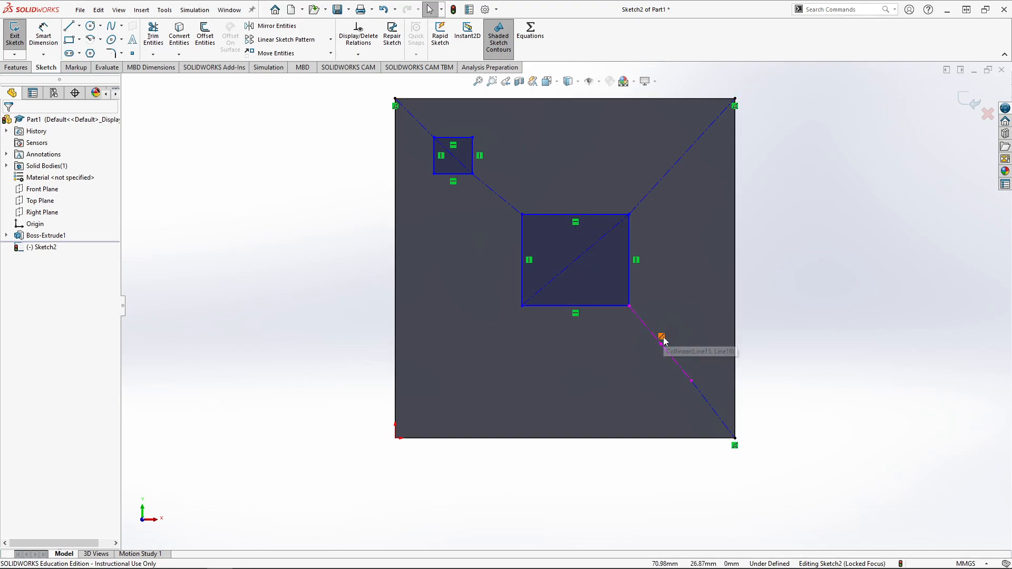
Make the last two construction segments leading to the face's lower-right corner collinear.
{"action": "scroll", "coordinate": [745, 388], "scroll_direction": "down", "scroll_amount": 2}
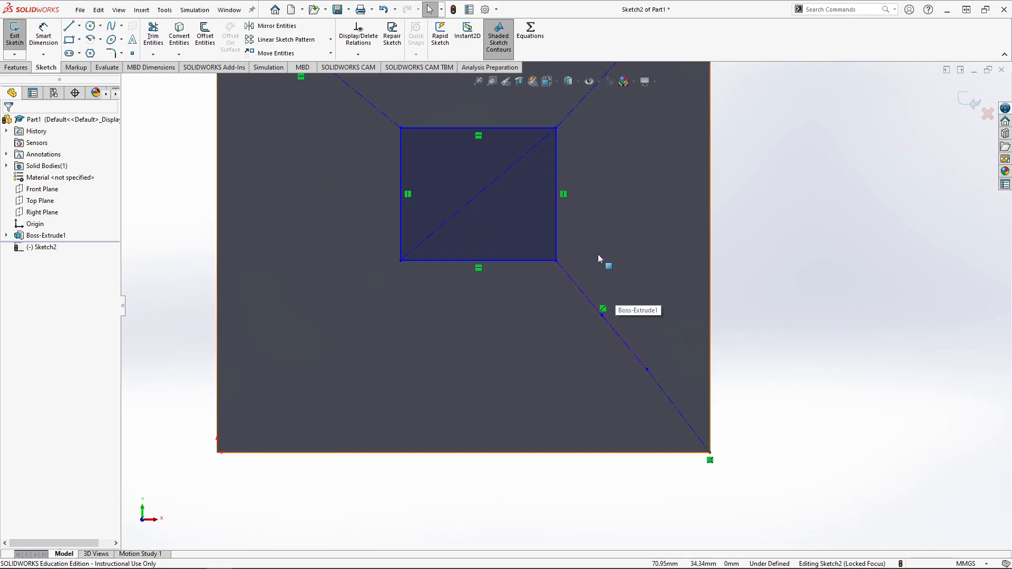
{"action": "left_click", "coordinate": [604, 310]}
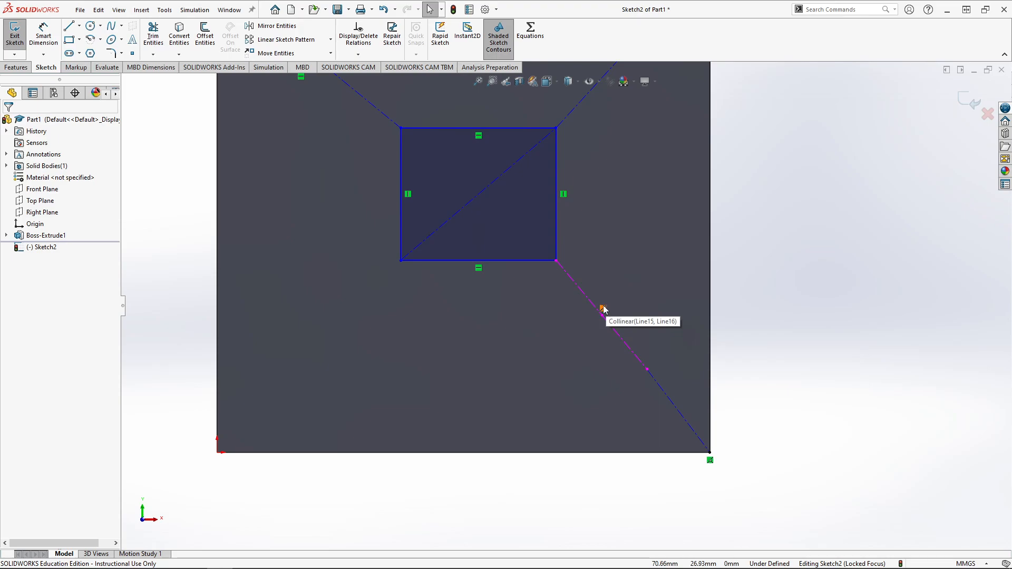
{"action": "left_click", "coordinate": [579, 289]}
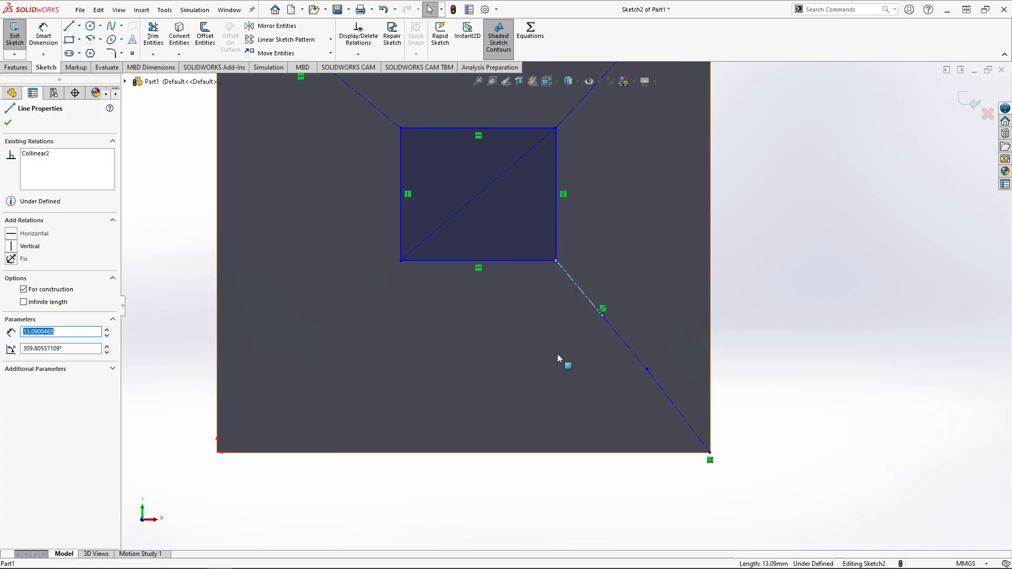
{"action": "left_click", "coordinate": [620, 336]}
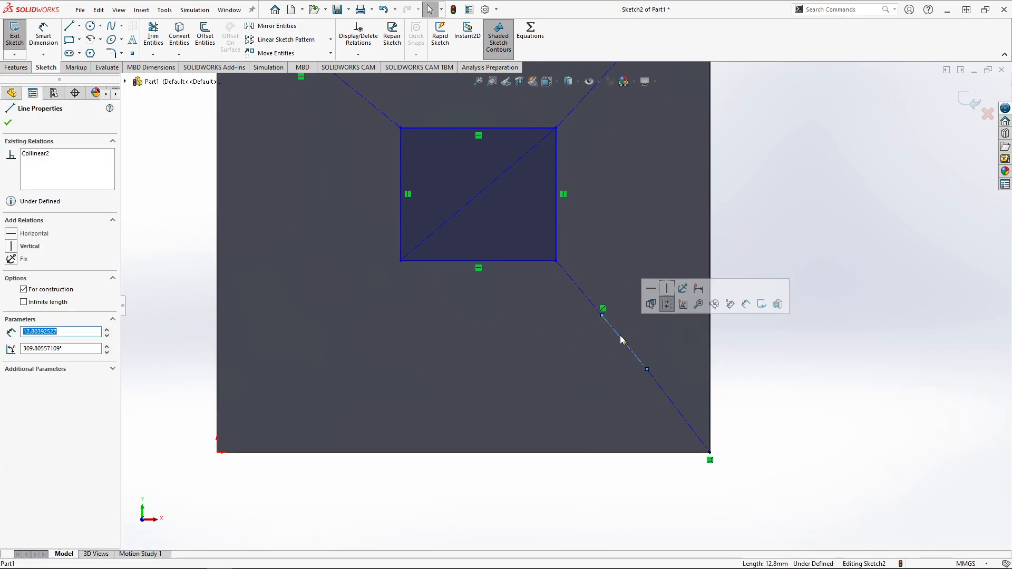
{"action": "left_click", "coordinate": [805, 386]}
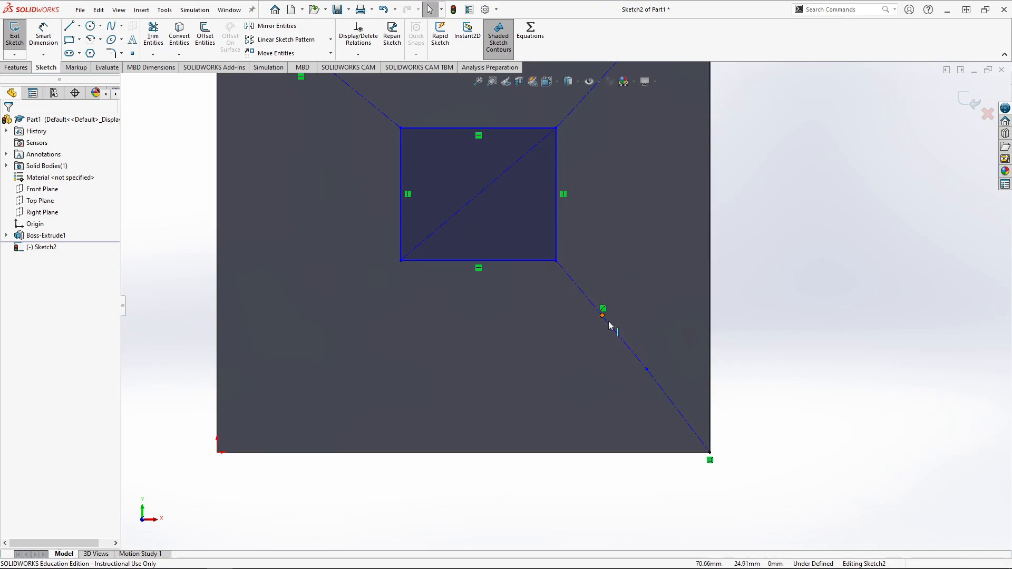
{"action": "left_click", "coordinate": [666, 395]}
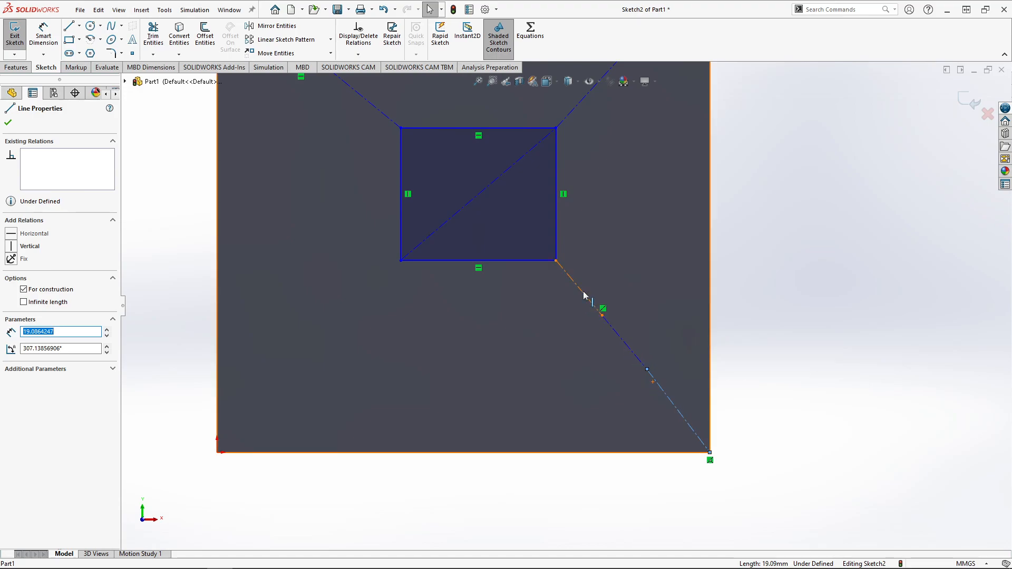
{"action": "left_click", "coordinate": [633, 353], "text": "ctrl"}
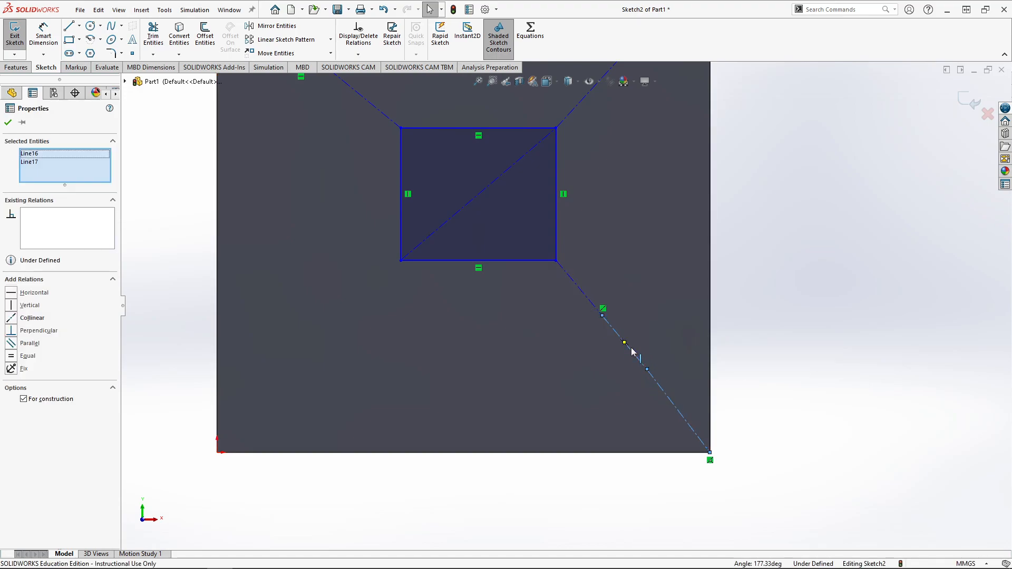
{"action": "left_click", "coordinate": [697, 305]}
{"action": "left_click", "coordinate": [797, 434]}
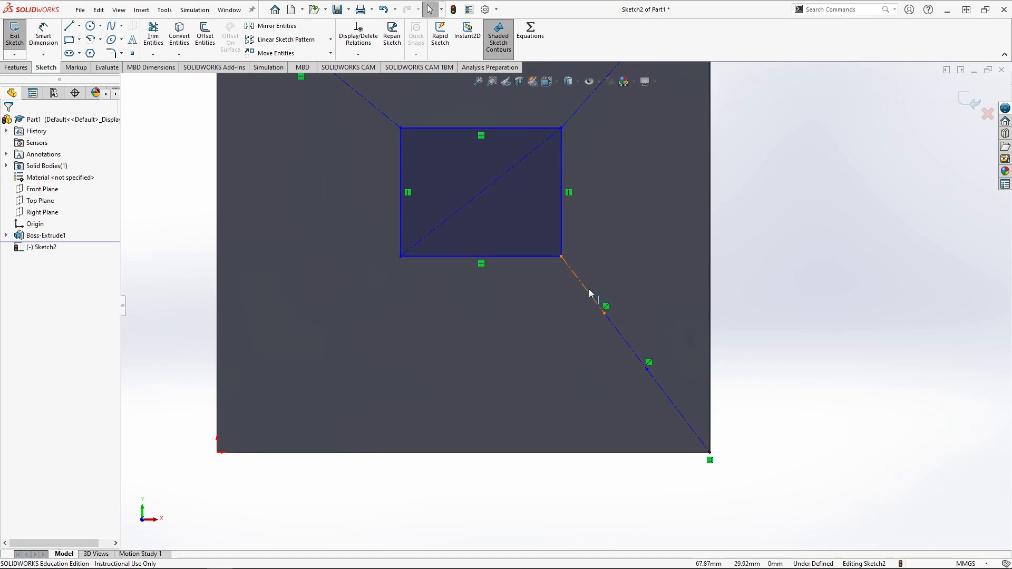
Select the three construction lines running from the face's upper-left corner through the small rectangle to the large rectangle.
{"action": "scroll", "coordinate": [826, 460], "scroll_direction": "up", "scroll_amount": 4}
{"action": "scroll", "coordinate": [450, 192], "scroll_direction": "down", "scroll_amount": 3}
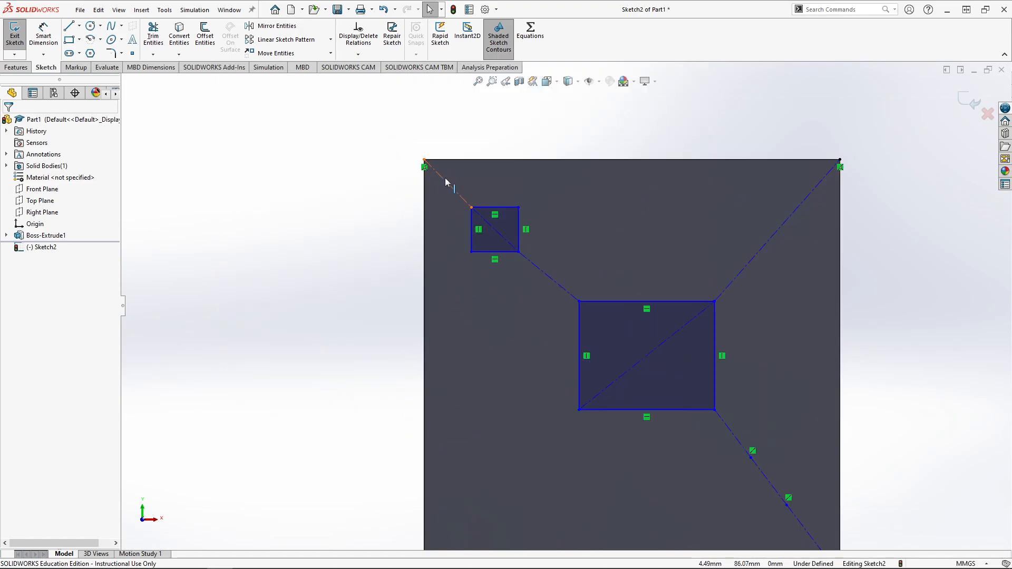
{"action": "left_click", "coordinate": [446, 180]}
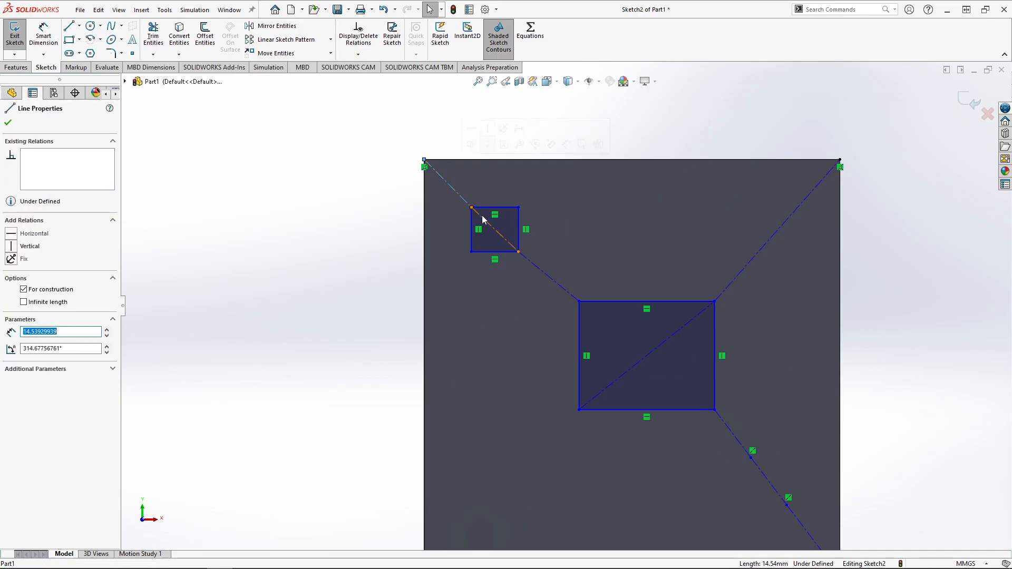
{"action": "left_click", "coordinate": [496, 235], "text": "ctrl"}
{"action": "left_click", "coordinate": [543, 273], "text": "ctrl"}
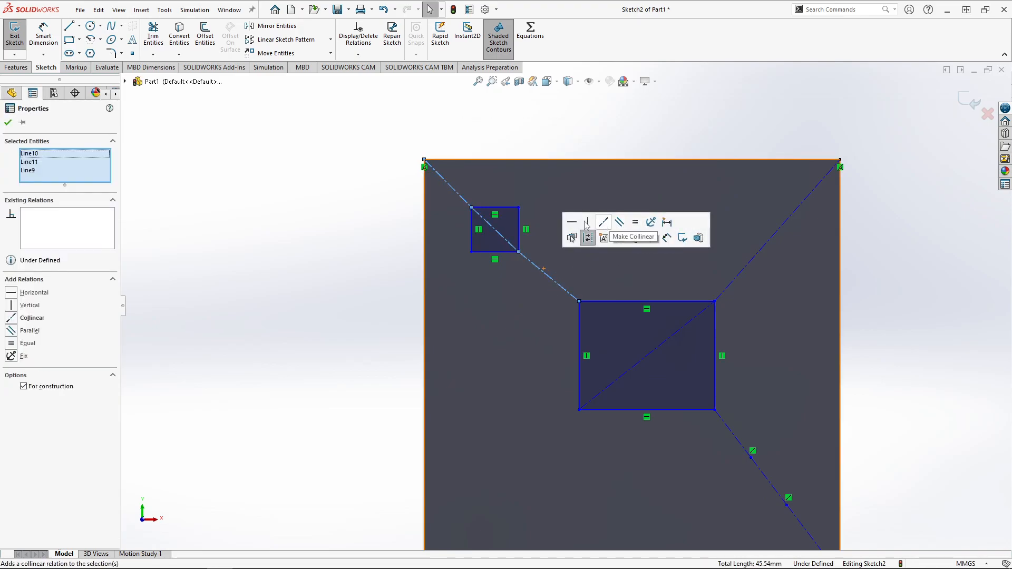
Try to make the three selected construction lines vertical, and undo that relation.
{"action": "left_click", "coordinate": [14, 318]}
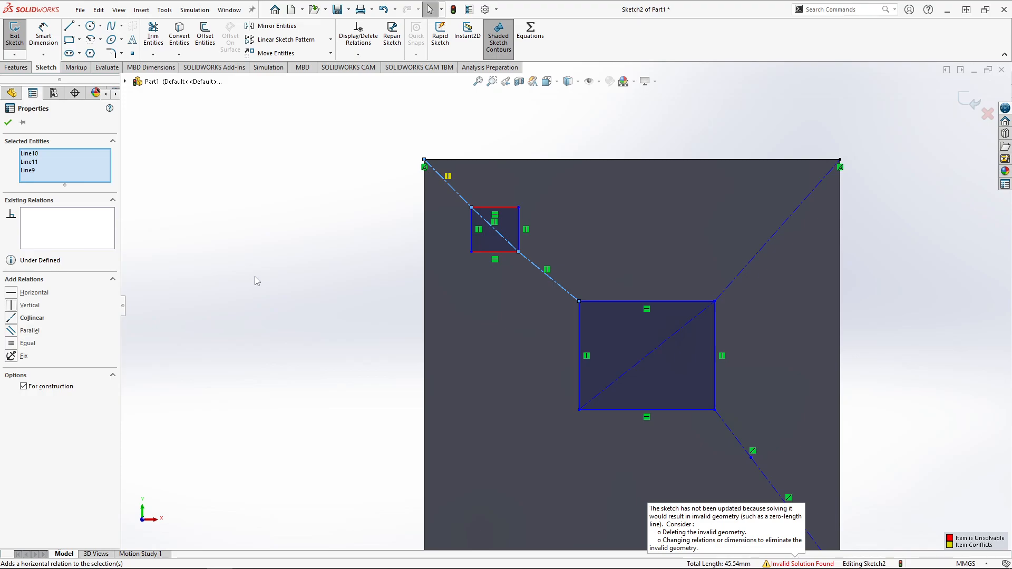
{"action": "left_click", "coordinate": [242, 242]}
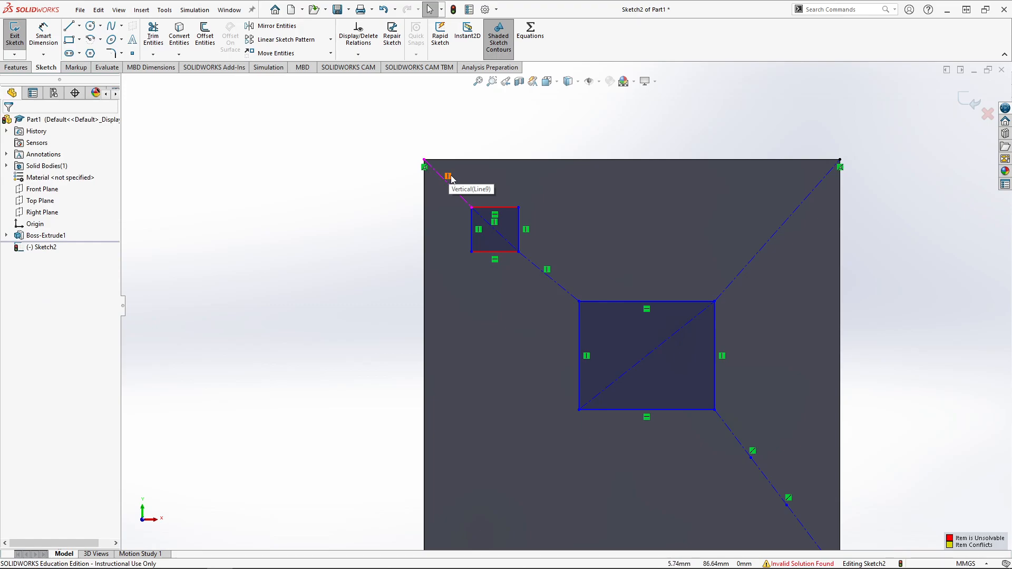
{"action": "key", "text": "ctrl+z"}
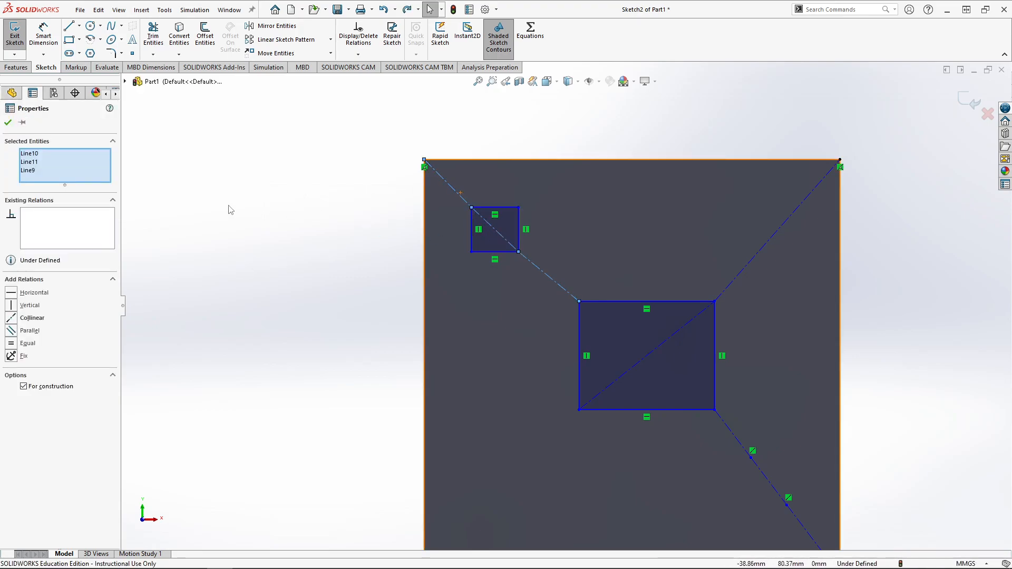
Make the three selected construction lines near the face's upper-left corner collinear.
{"action": "left_click", "coordinate": [12, 318]}
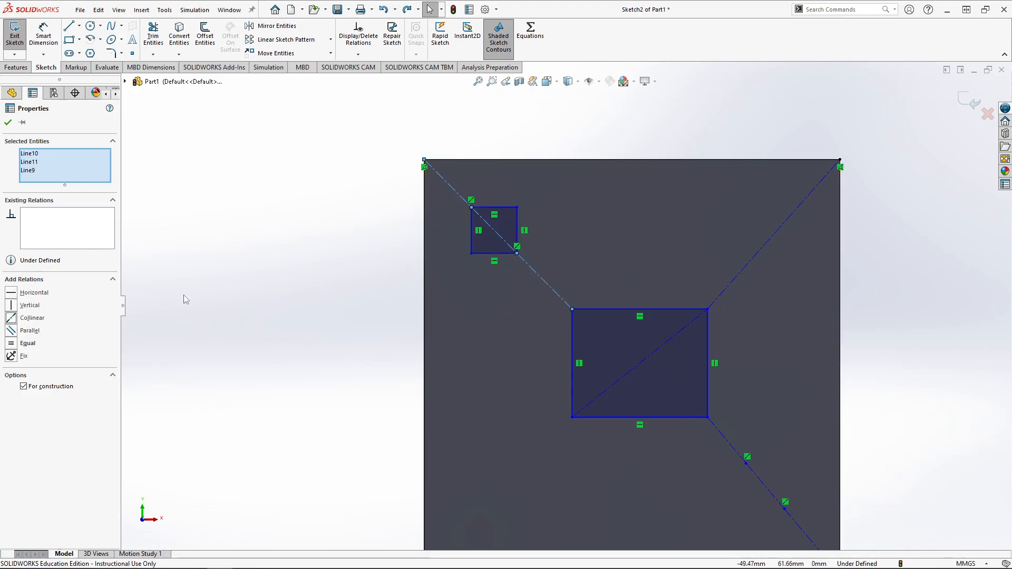
{"action": "left_click", "coordinate": [308, 299]}
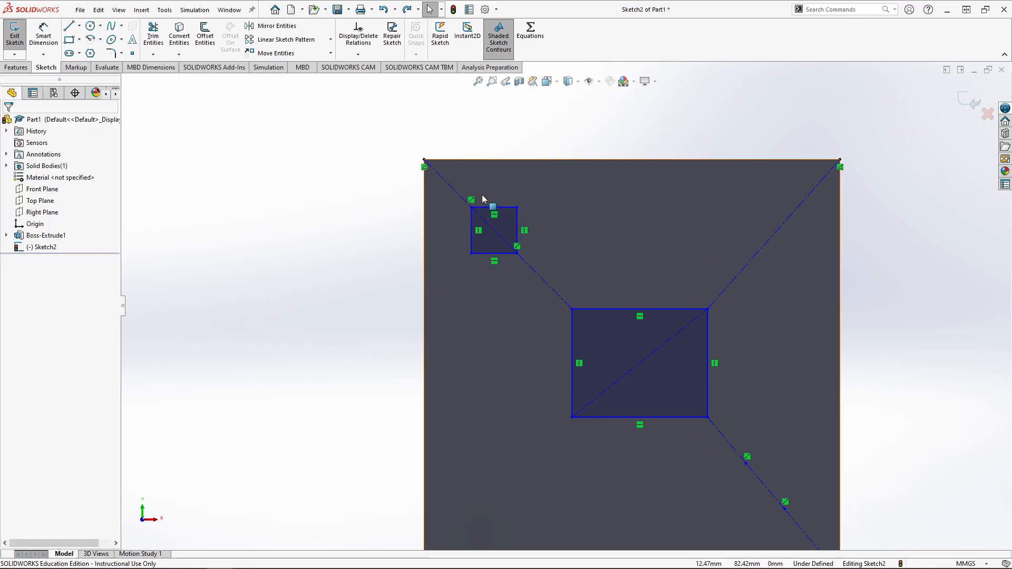
{"action": "scroll", "coordinate": [480, 206], "scroll_direction": "down", "scroll_amount": 1}
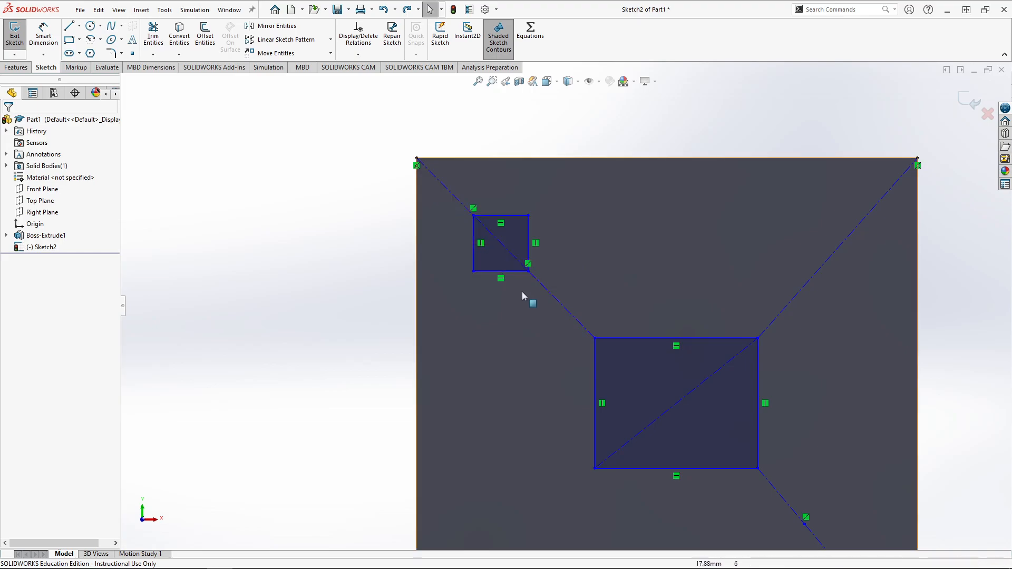
Make the construction line between the two rectangles collinear with the segment starting at the large rectangle's lower-right corner.
{"action": "scroll", "coordinate": [587, 317], "scroll_direction": "up", "scroll_amount": 2}
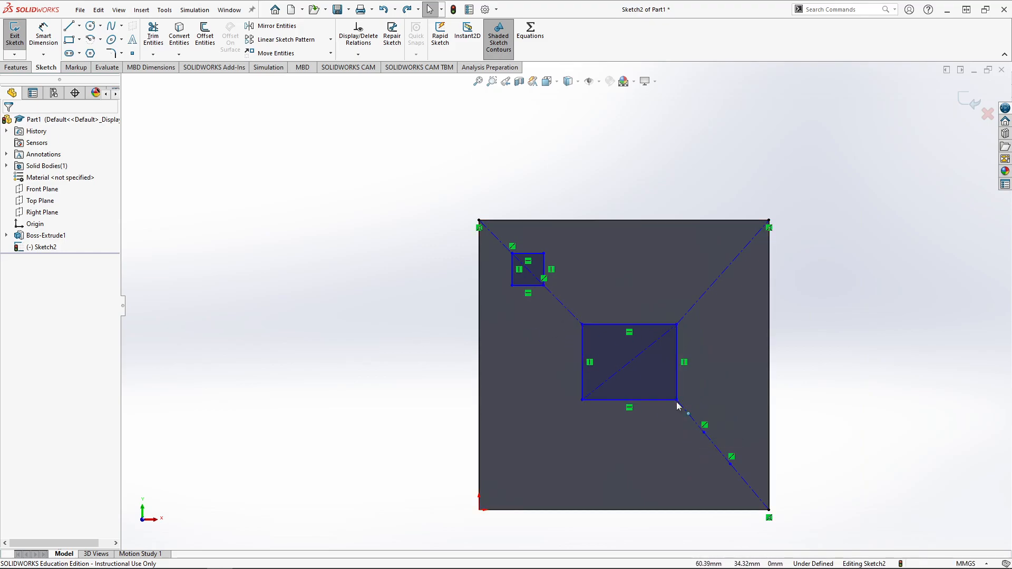
{"action": "left_click", "coordinate": [565, 307]}
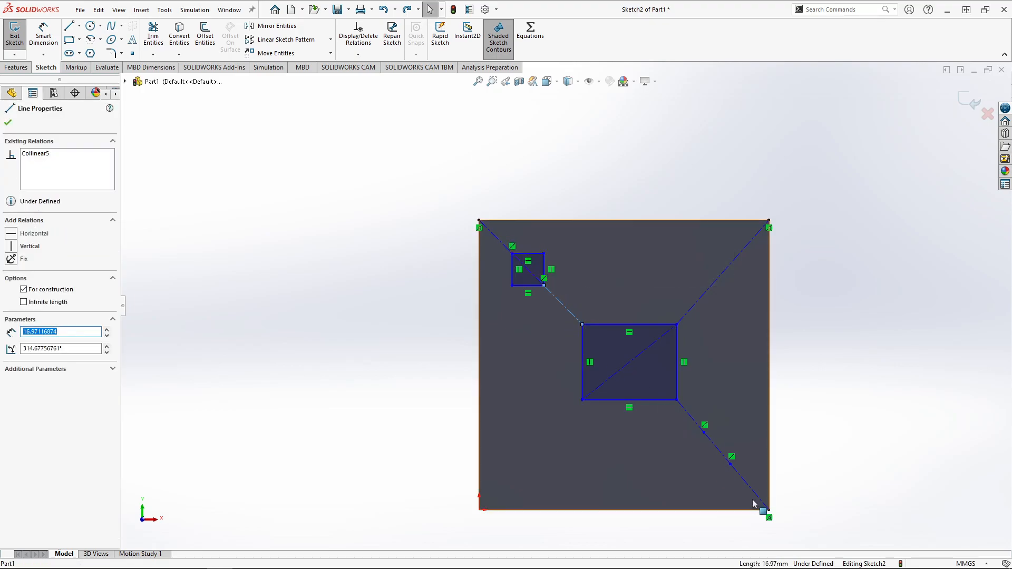
{"action": "left_click", "coordinate": [682, 410], "text": "ctrl"}
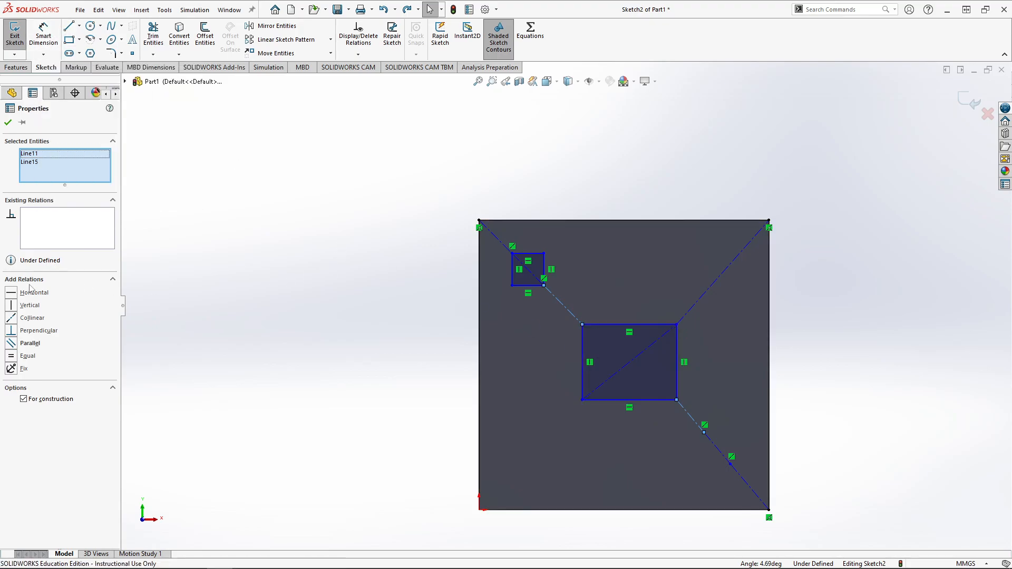
{"action": "left_click", "coordinate": [11, 318]}
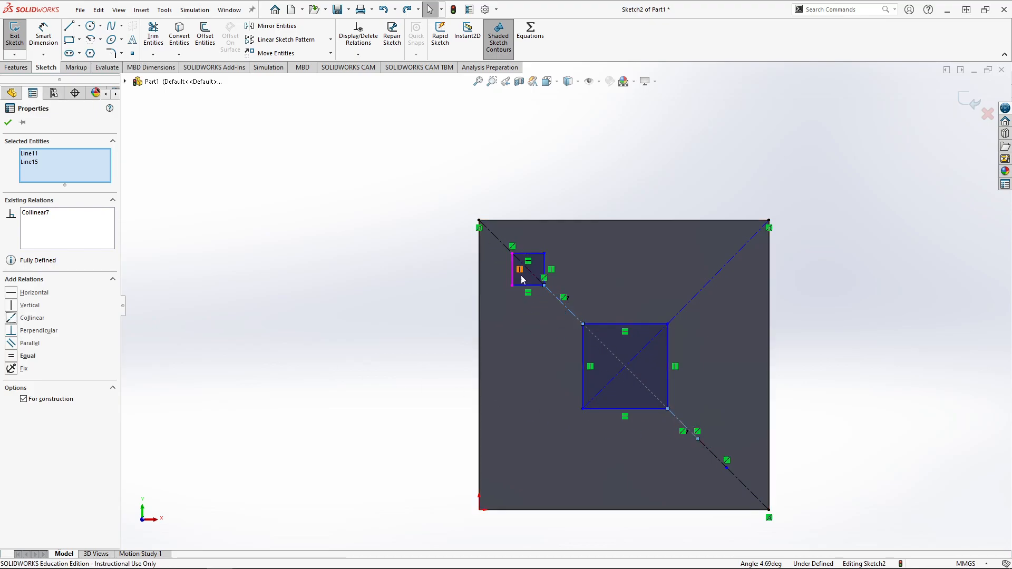
{"action": "left_click", "coordinate": [863, 394]}
Make the large rectangle's diagonal construction line collinear with the construction line to the face's upper-right corner.
{"action": "left_click", "coordinate": [650, 341]}
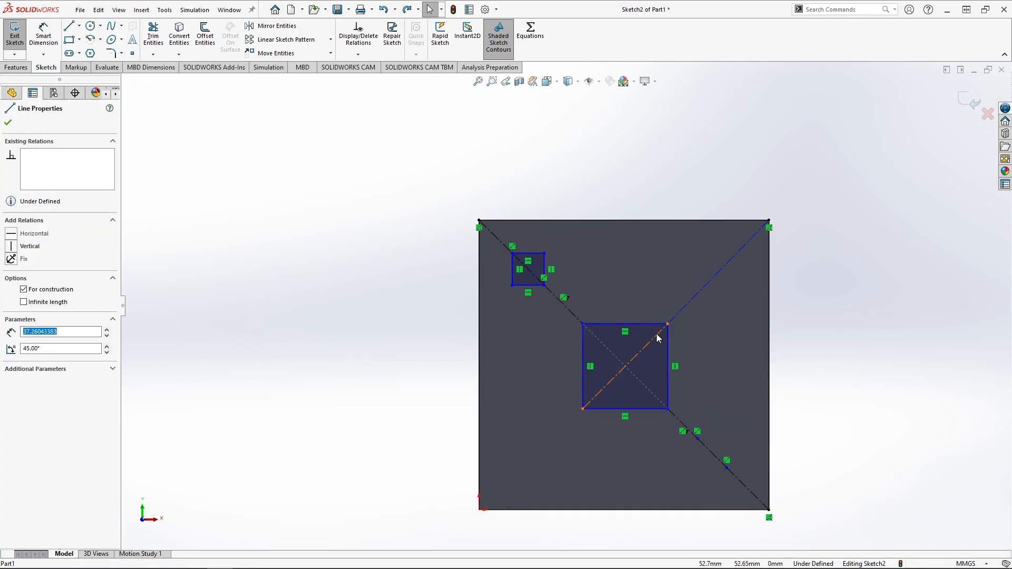
{"action": "left_click", "coordinate": [688, 301], "text": "ctrl"}
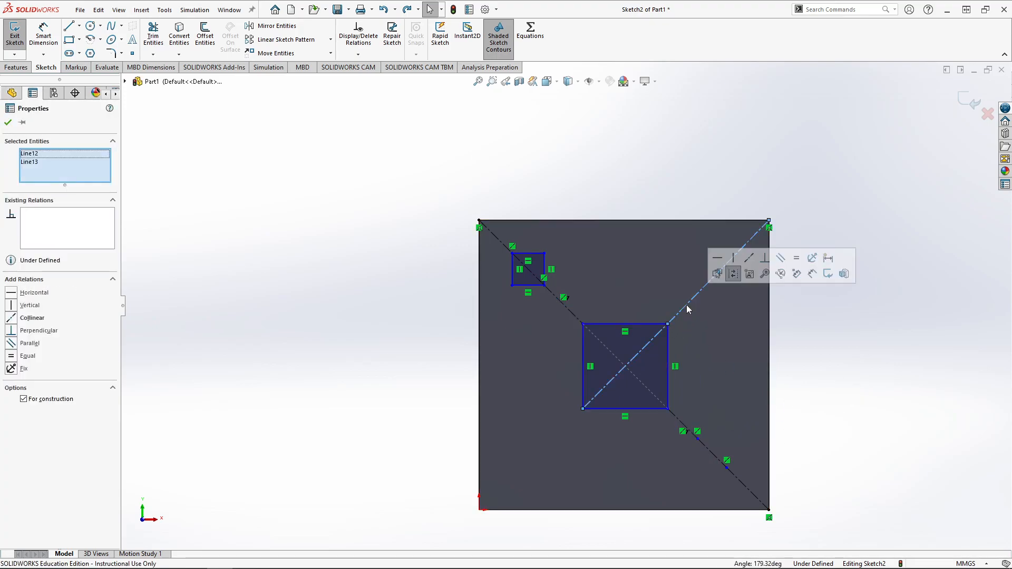
{"action": "left_click", "coordinate": [751, 260]}
{"action": "left_click", "coordinate": [870, 409]}
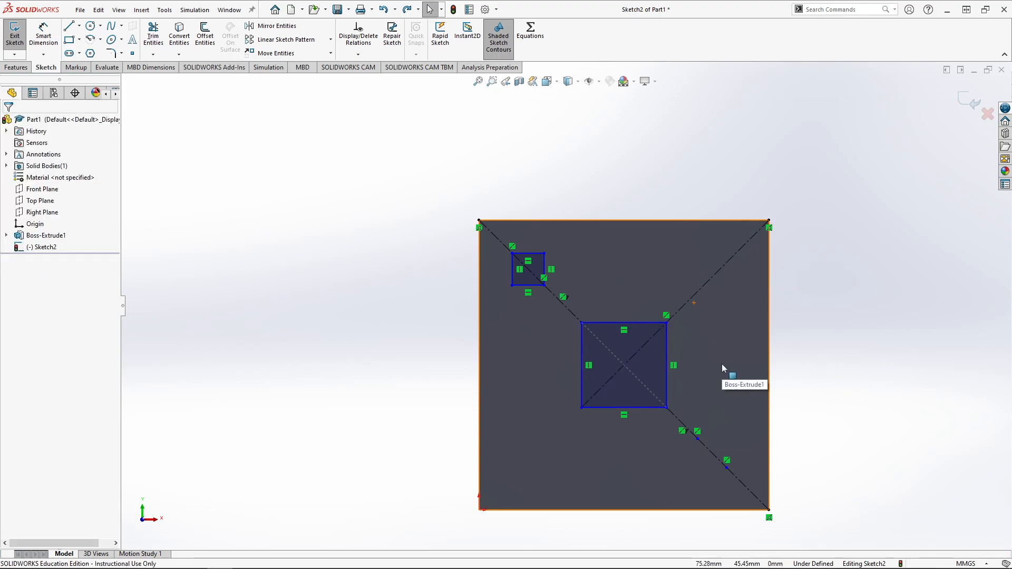
Make the three construction lines from the face's upper-left corner to the large rectangle equal in length.
{"action": "left_click", "coordinate": [496, 235]}
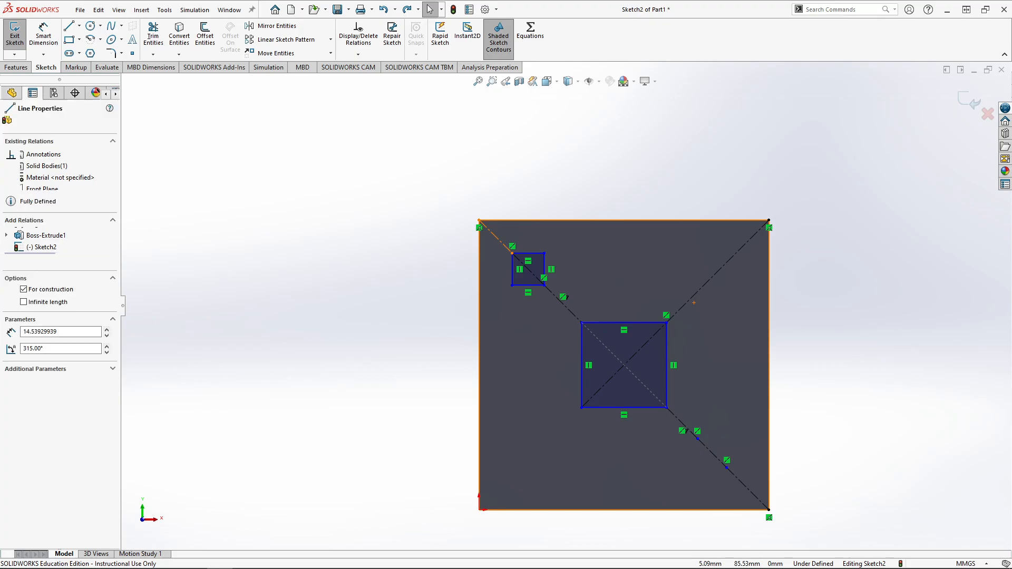
{"action": "left_click", "coordinate": [530, 270], "text": "ctrl"}
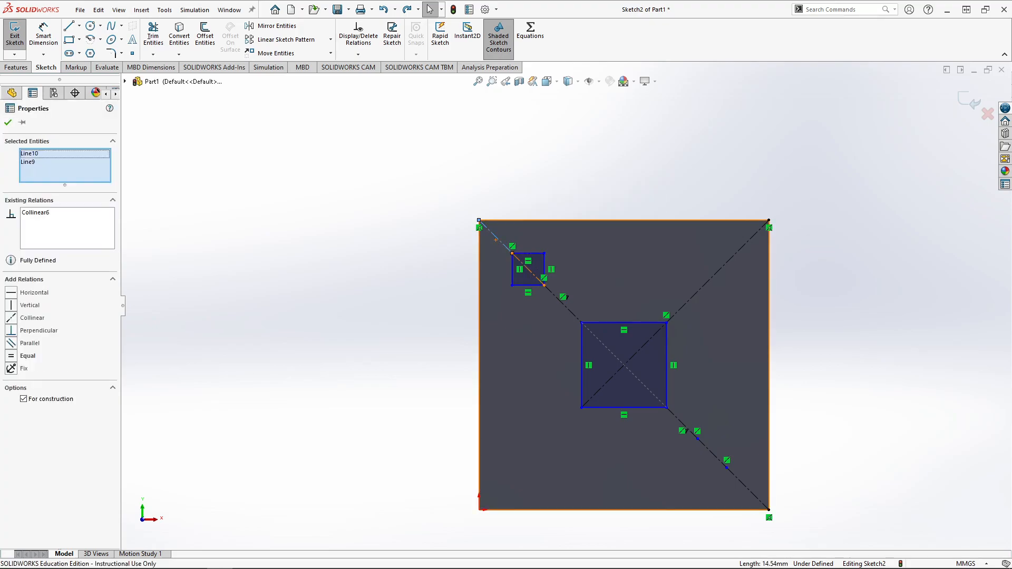
{"action": "left_click", "coordinate": [558, 302], "text": "ctrl"}
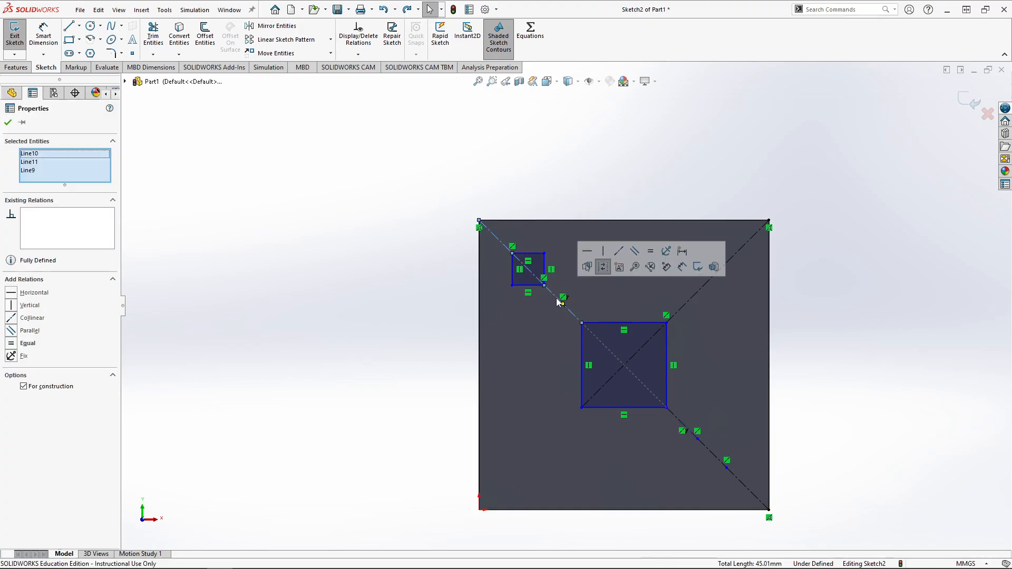
{"action": "left_click", "coordinate": [652, 253]}
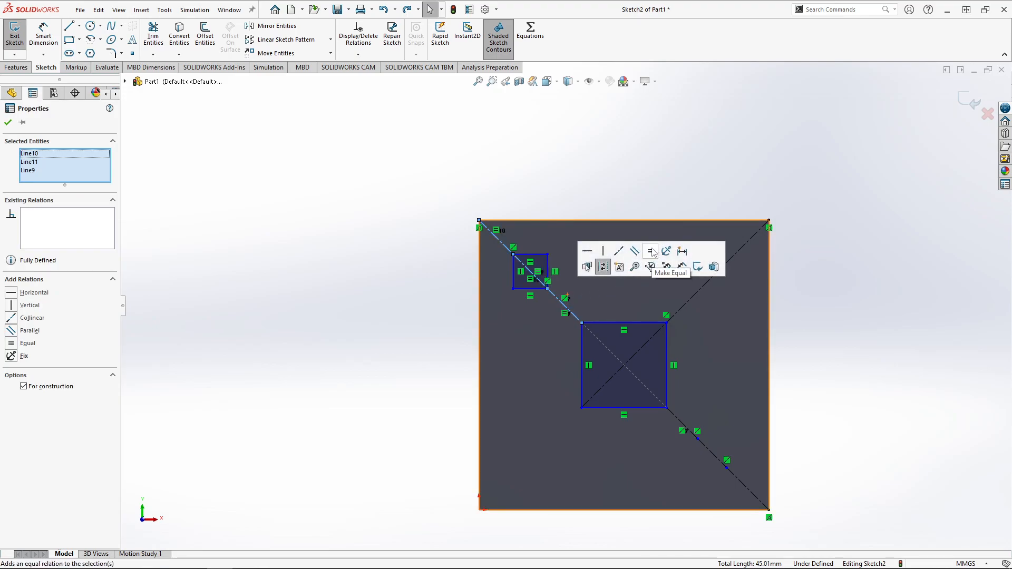
{"action": "left_click", "coordinate": [574, 271]}
Make the large rectangle's diagonal equal in length to the construction line to the face's upper-right corner.
{"action": "scroll", "coordinate": [575, 271], "scroll_direction": "down", "scroll_amount": 4}
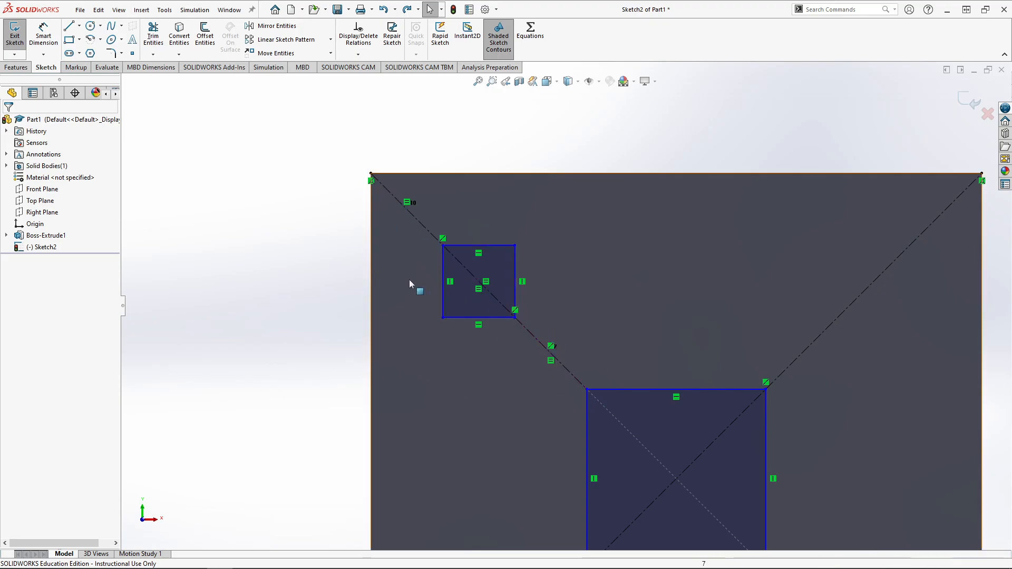
{"action": "scroll", "coordinate": [581, 317], "scroll_direction": "up", "scroll_amount": 5}
{"action": "left_click", "coordinate": [688, 297]}
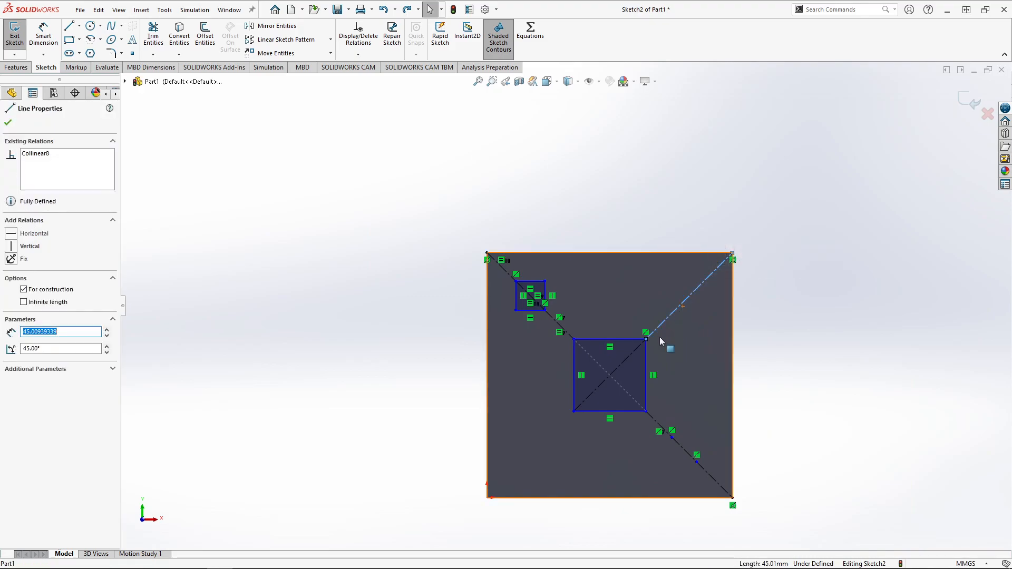
{"action": "left_click", "coordinate": [630, 354], "text": "ctrl"}
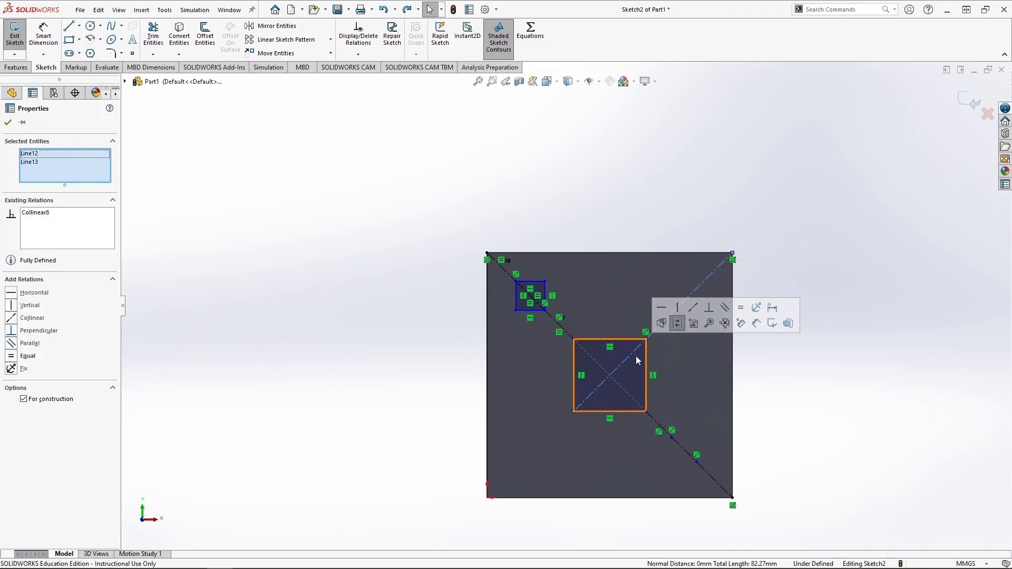
{"action": "left_click", "coordinate": [741, 307]}
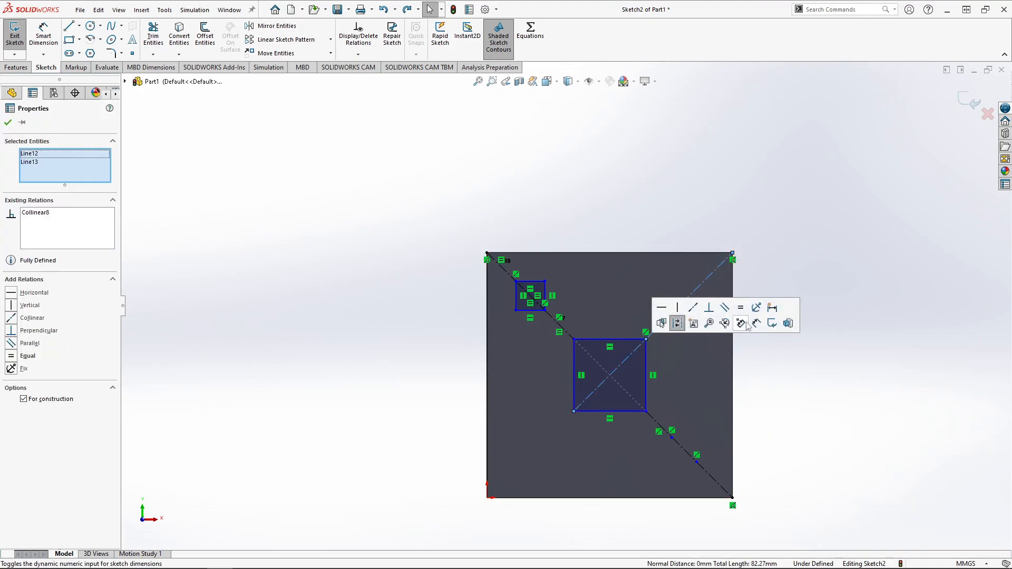
{"action": "left_click", "coordinate": [833, 404]}
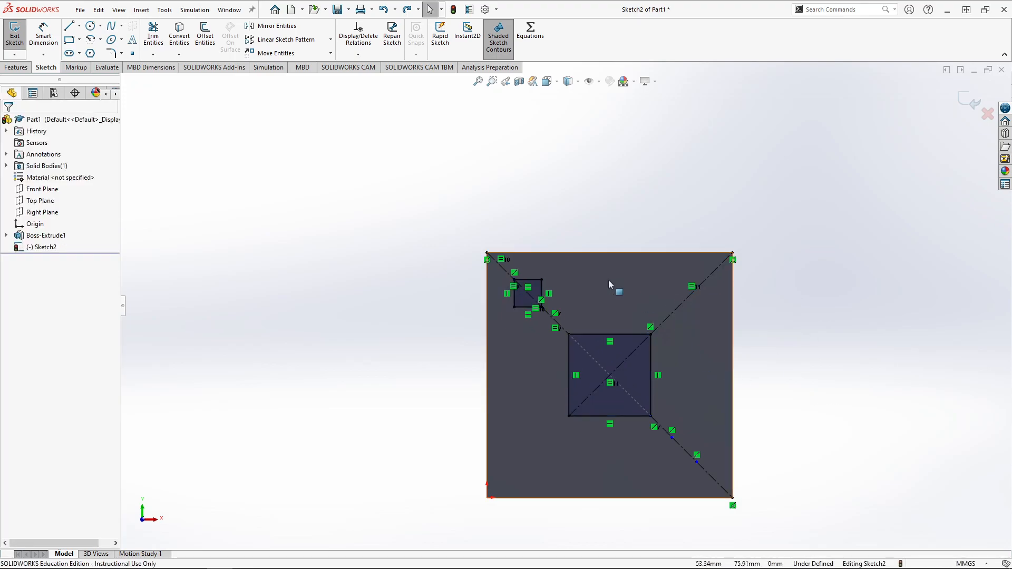
Shift the upper joint between the lower-right construction segments slightly along the face diagonal.
{"action": "scroll", "coordinate": [624, 317], "scroll_direction": "down", "scroll_amount": 1}
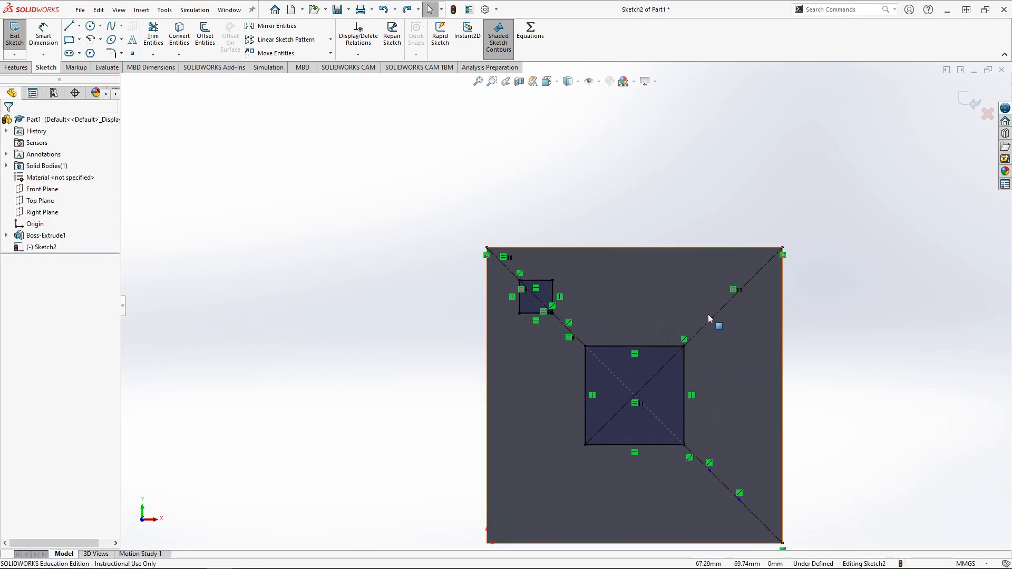
{"action": "scroll", "coordinate": [807, 386], "scroll_direction": "up", "scroll_amount": 2}
{"action": "scroll", "coordinate": [751, 409], "scroll_direction": "down", "scroll_amount": 3}
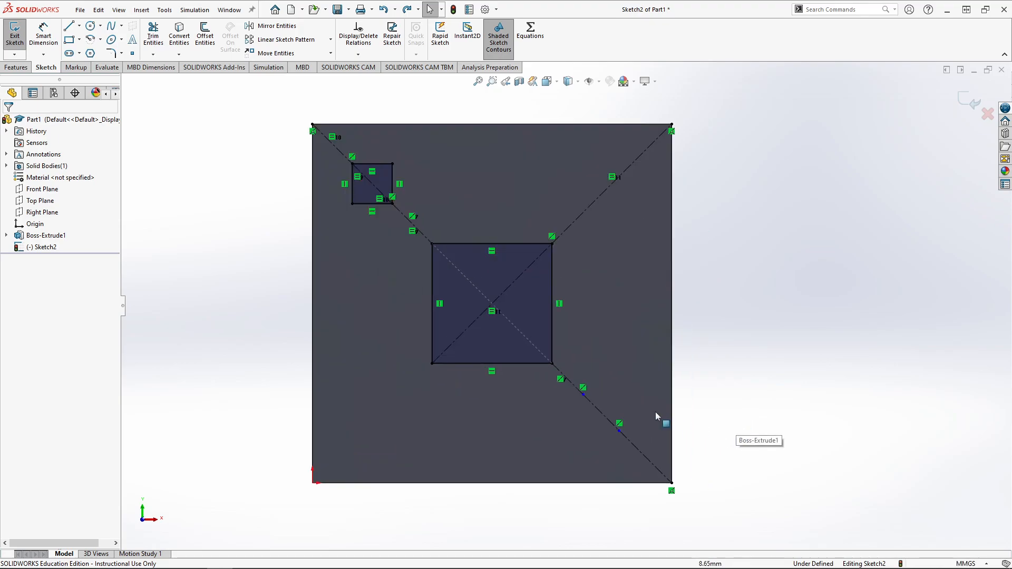
{"action": "scroll", "coordinate": [617, 428], "scroll_direction": "down", "scroll_amount": 3}
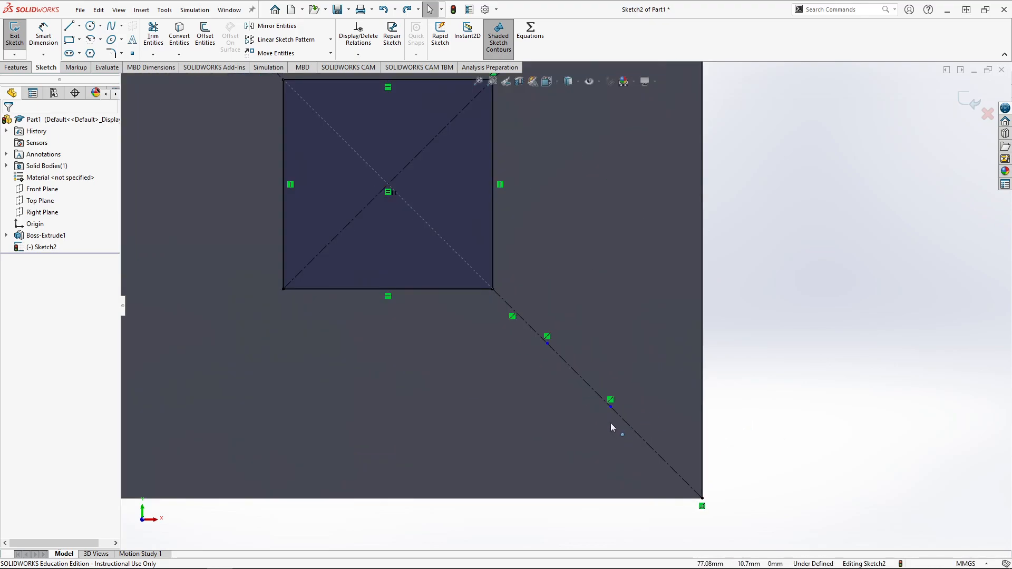
{"action": "mouse_move", "coordinate": [548, 344]}
{"action": "left_mouse_down"}
{"action": "mouse_move", "coordinate": [558, 355]}
{"action": "mouse_move", "coordinate": [547, 344]}
{"action": "left_mouse_up"}
{"action": "left_click", "coordinate": [800, 395]}
{"action": "left_click_drag", "start_coordinate": [546, 342], "coordinate": [563, 373]}
{"action": "left_click", "coordinate": [654, 405]}
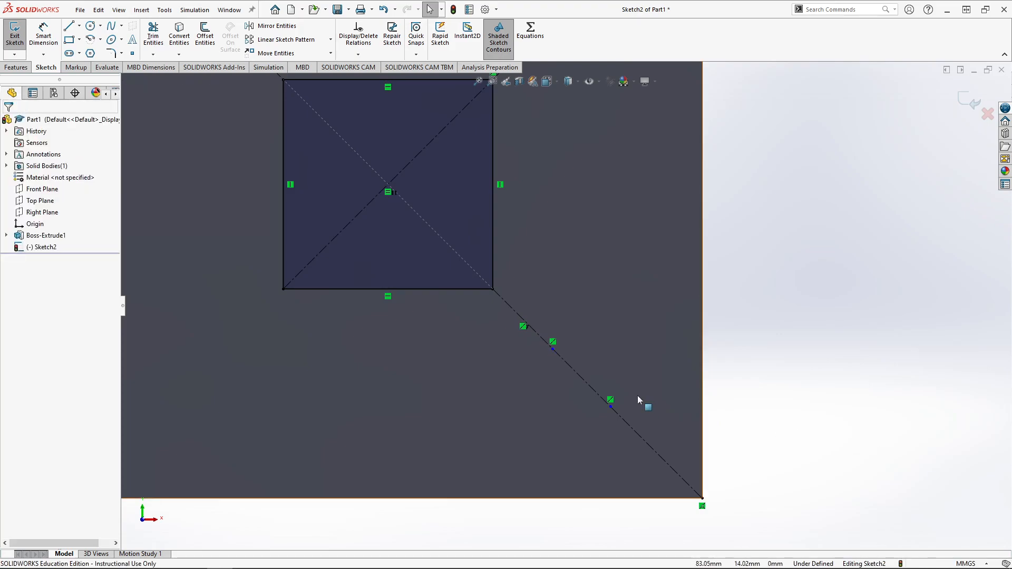
Make the three construction segments between the large rectangle and the face's lower-right corner equal in length.
{"action": "left_click", "coordinate": [545, 348]}
{"action": "left_click", "coordinate": [578, 372], "text": "ctrl"}
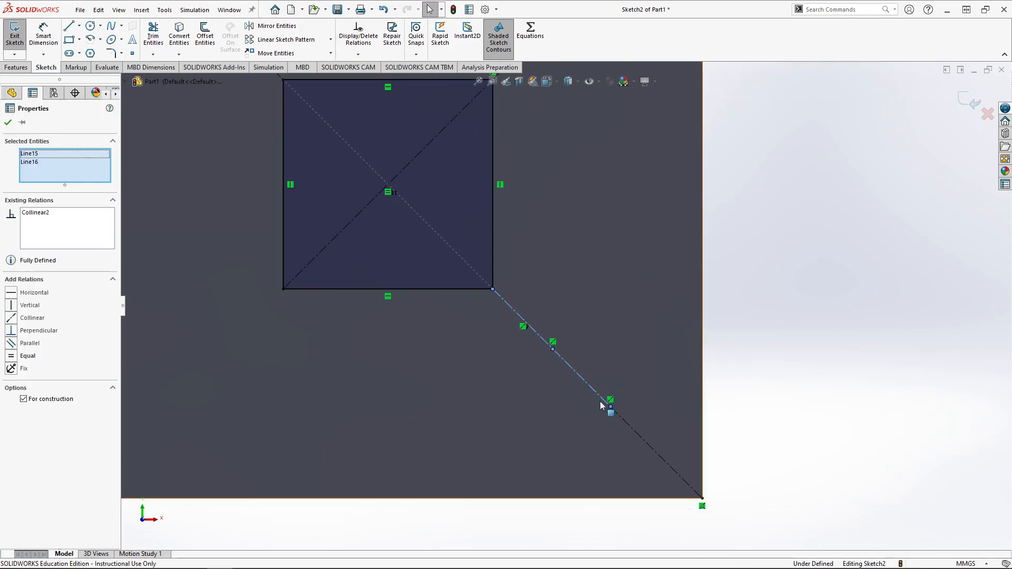
{"action": "left_click", "coordinate": [630, 427], "text": "ctrl"}
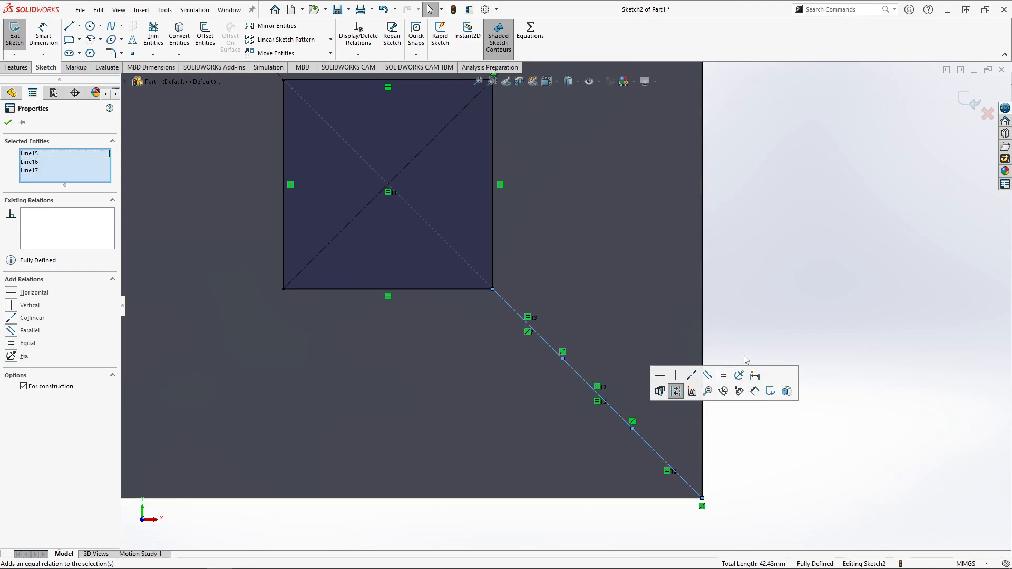
{"action": "left_click", "coordinate": [725, 375]}
{"action": "left_click", "coordinate": [816, 266]}
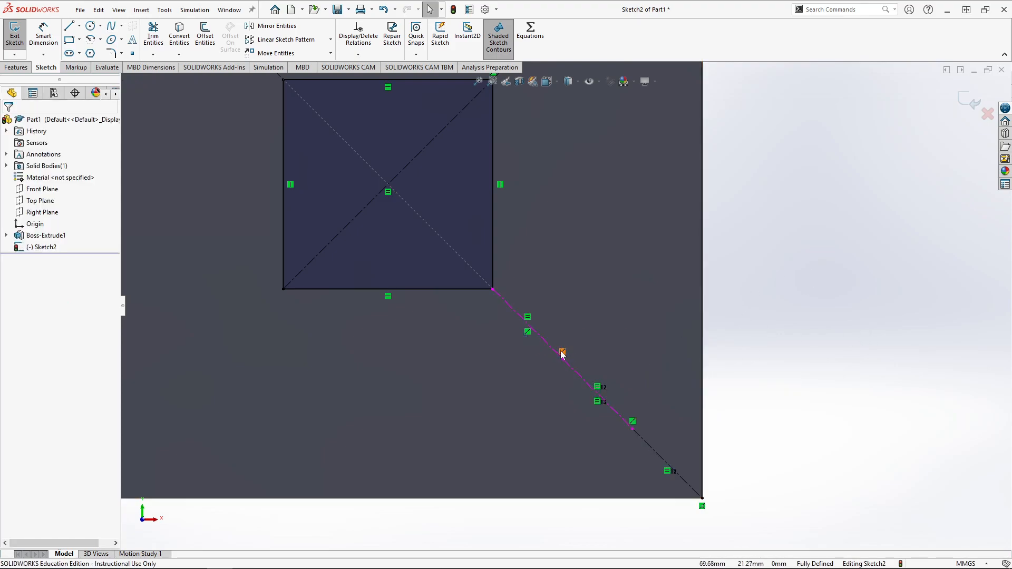
{"action": "left_click", "coordinate": [562, 358]}
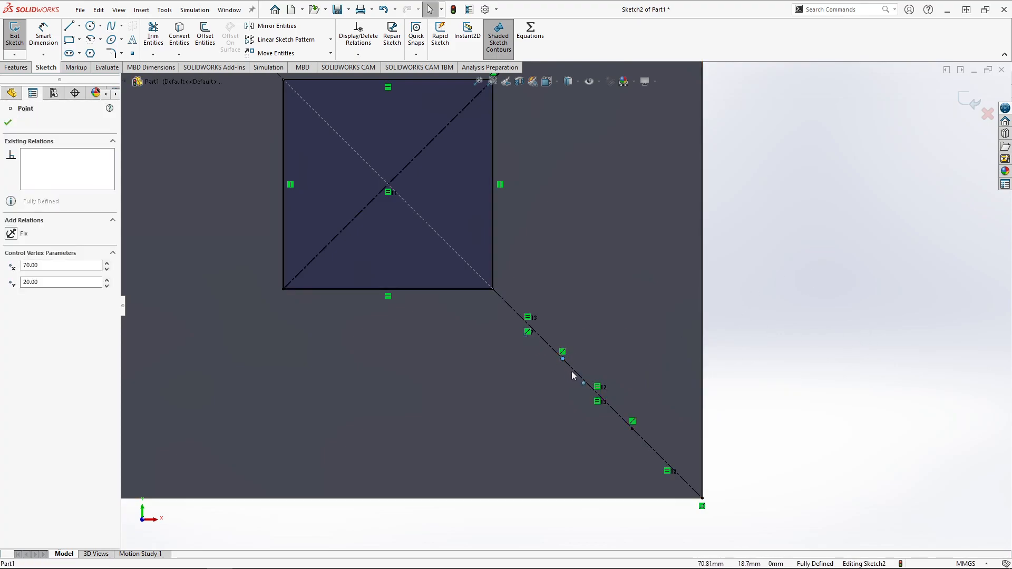
{"action": "left_click", "coordinate": [864, 436]}
Start a linear sketch pattern of the small square's four edges with 3 instances along the X-axis at 10 mm spacing.
{"action": "key", "text": "f"}
{"action": "key", "text": "z"}
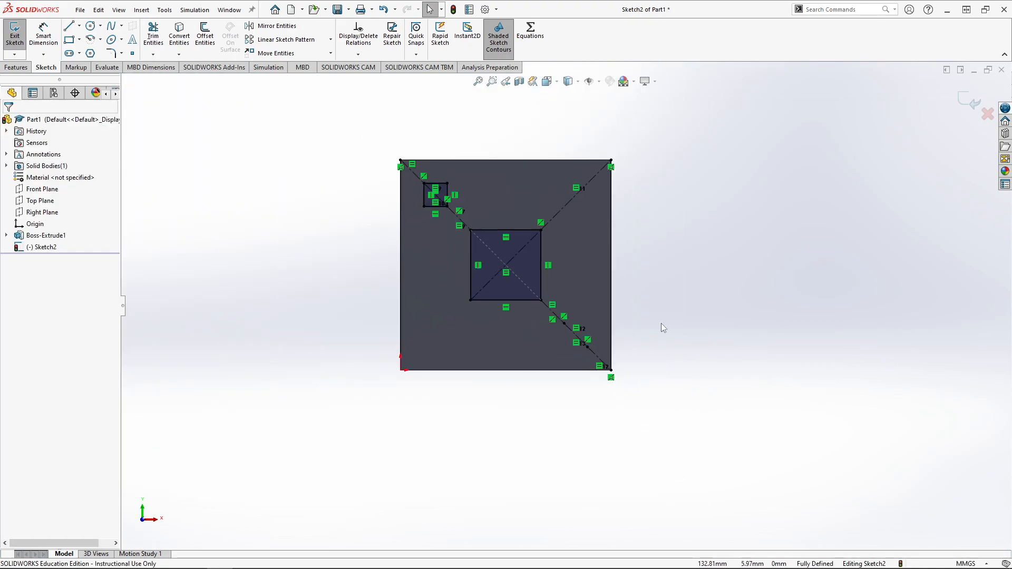
{"action": "scroll", "coordinate": [515, 190], "scroll_direction": "down", "scroll_amount": 3}
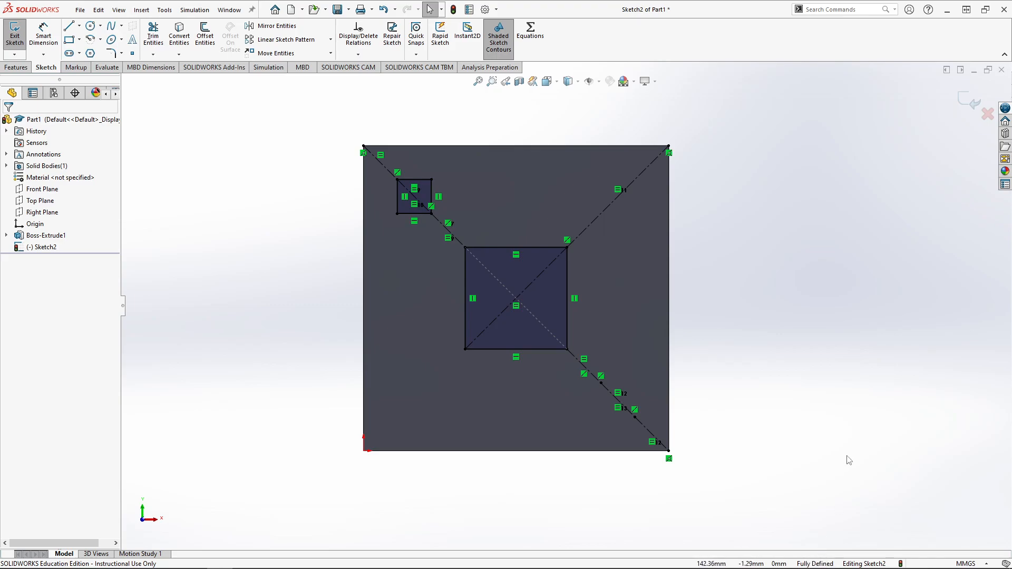
{"action": "key", "text": "z"}
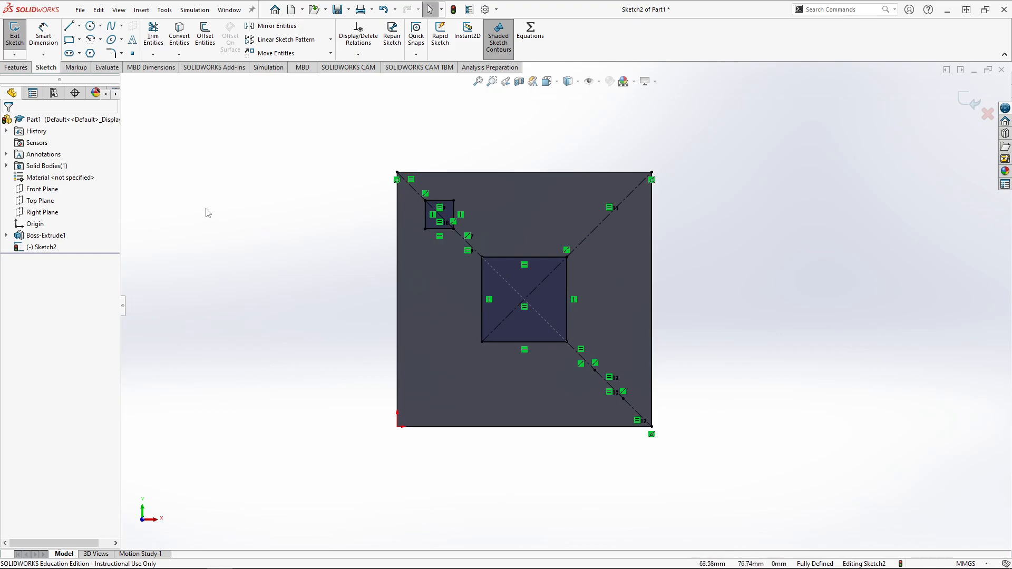
{"action": "left_click", "coordinate": [271, 39]}
{"action": "scroll", "coordinate": [461, 197], "scroll_direction": "down", "scroll_amount": 3}
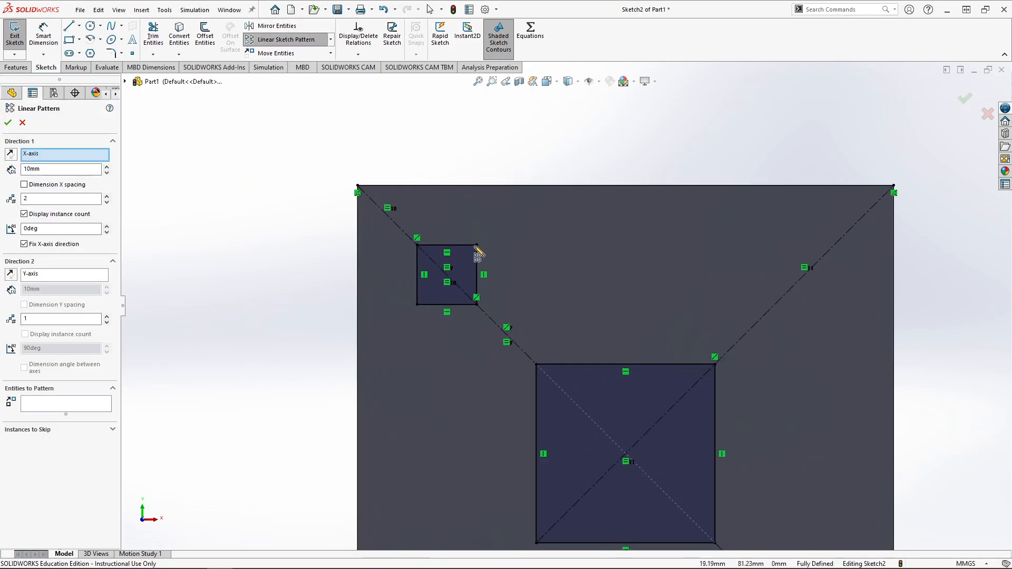
{"action": "left_click", "coordinate": [463, 267]}
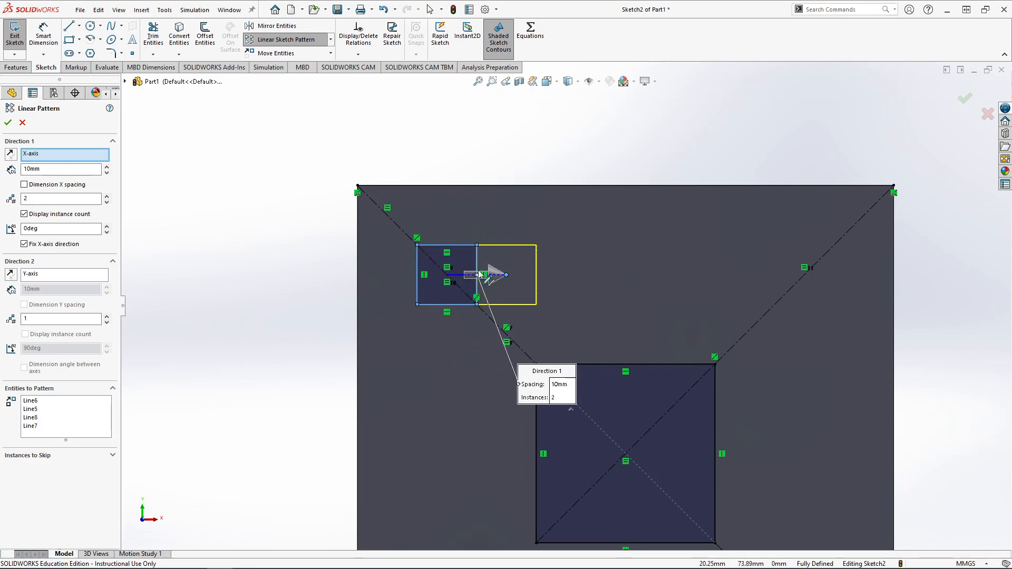
{"action": "left_click", "coordinate": [35, 198]}
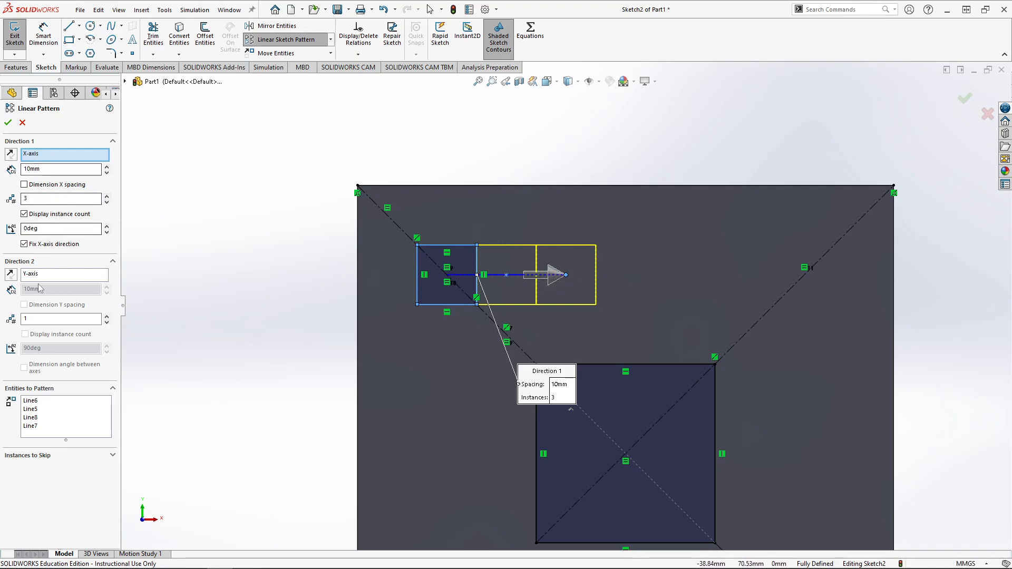
Set the pattern's Y-axis direction to 3 instances and flip it so the copies run downward.
{"action": "left_click", "coordinate": [52, 322]}
{"action": "key", "text": "BackSpace"}
{"action": "type", "text": "3"}
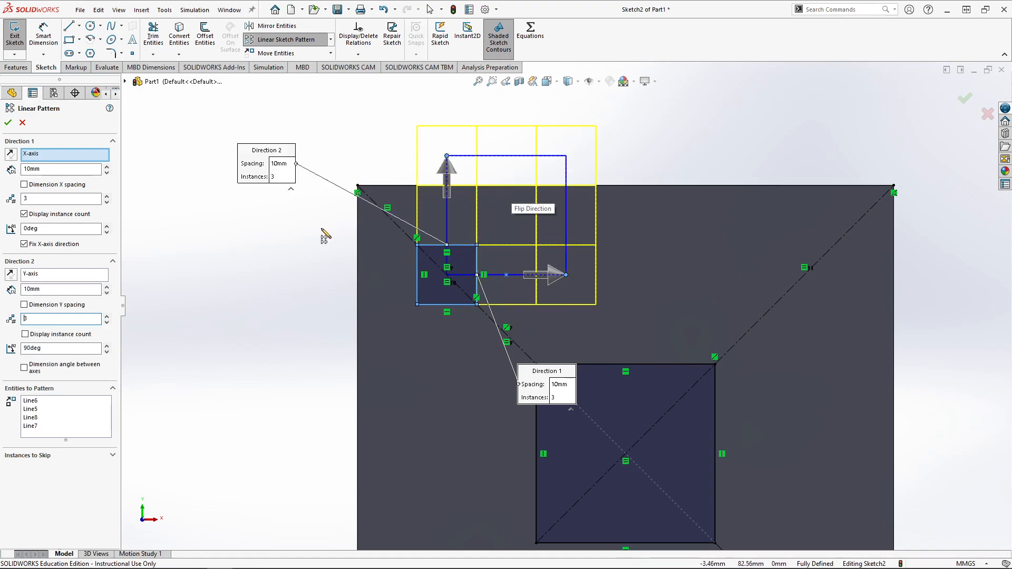
{"action": "left_click", "coordinate": [11, 274]}
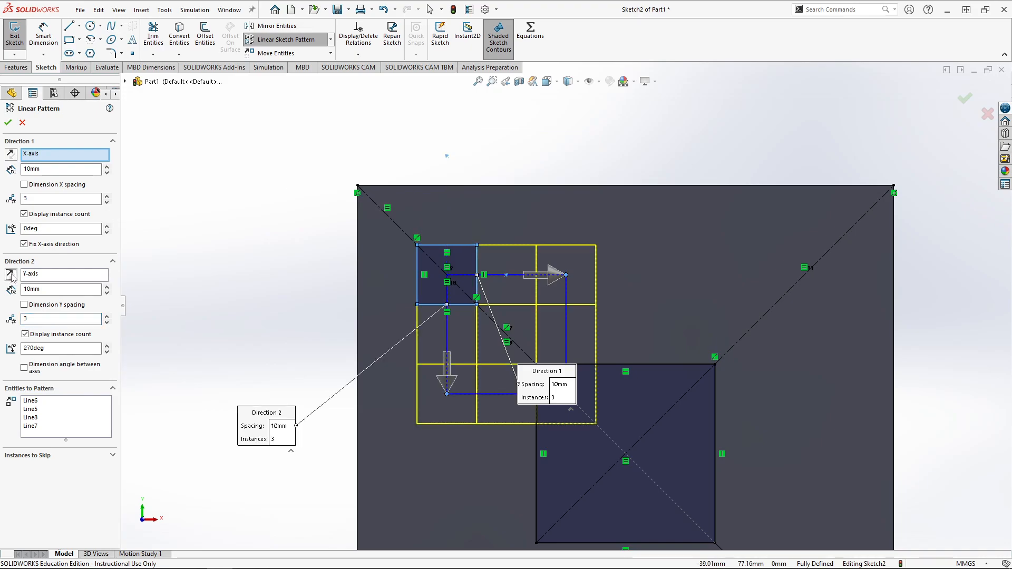
{"action": "left_click", "coordinate": [11, 275]}
{"action": "left_click", "coordinate": [448, 169]}
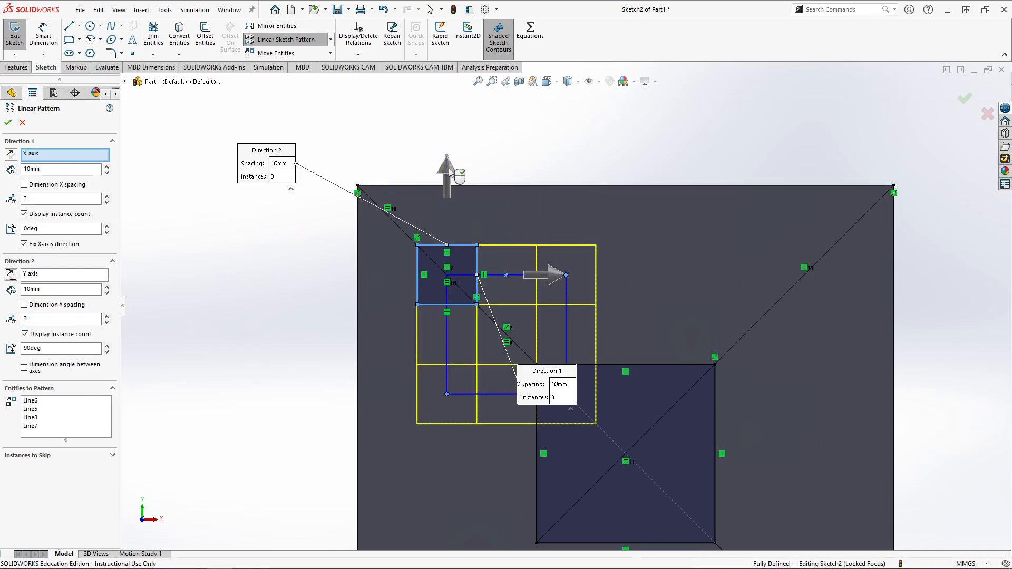
{"action": "left_click", "coordinate": [448, 174]}
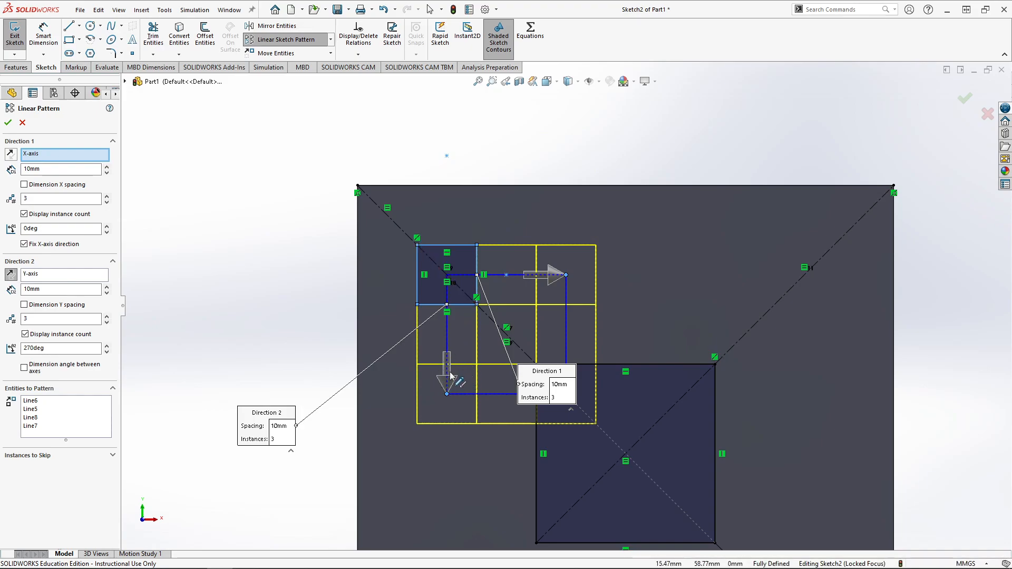
{"action": "scroll", "coordinate": [543, 259], "scroll_direction": "up", "scroll_amount": 2}
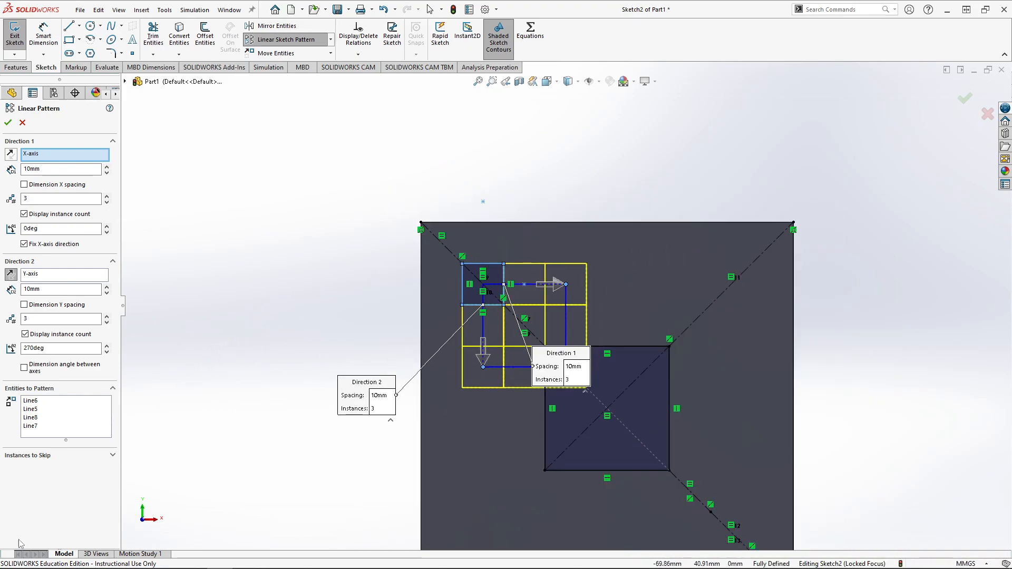
Set the linear sketch pattern's spacing to 11 mm in both the X-axis and Y-axis directions.
{"action": "left_click", "coordinate": [33, 454]}
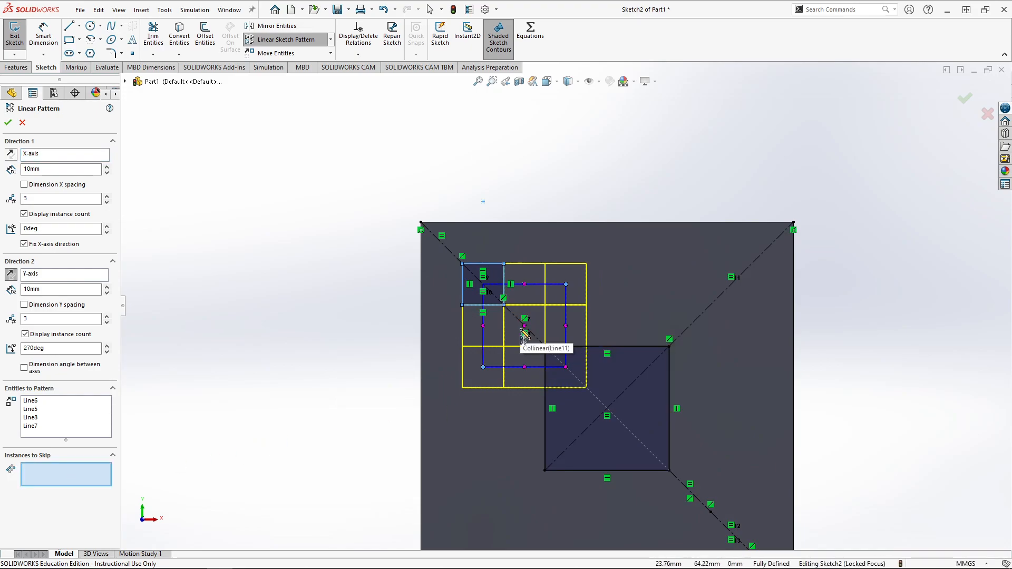
{"action": "double_click", "coordinate": [56, 170]}
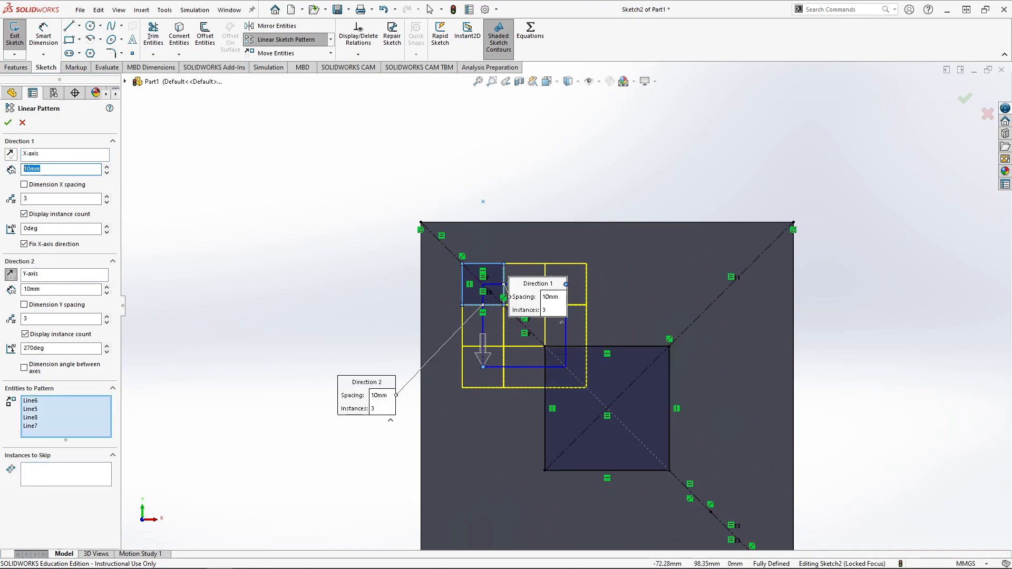
{"action": "key", "text": "Return"}
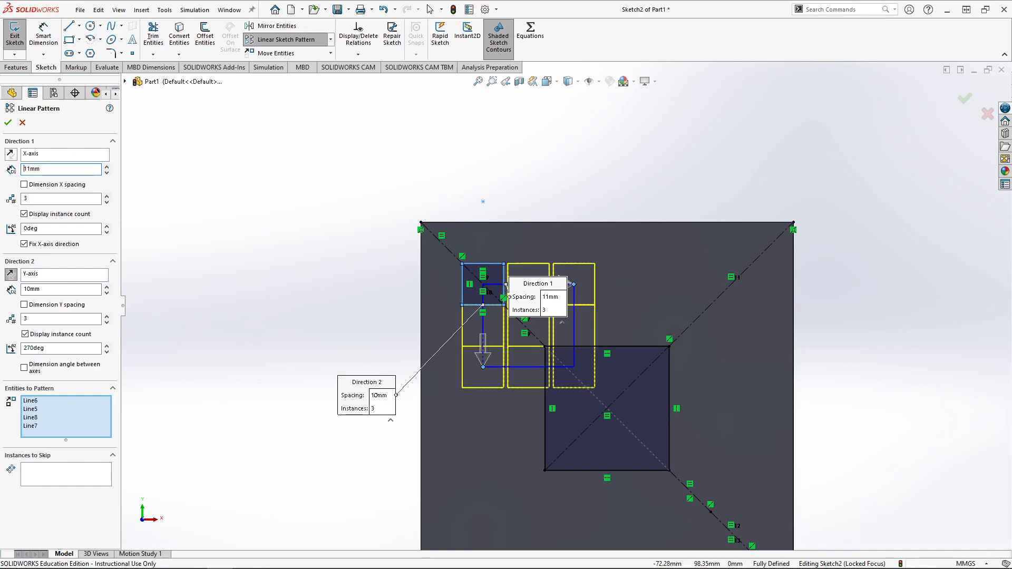
{"action": "double_click", "coordinate": [88, 290]}
{"action": "type", "text": "11"}
{"action": "key", "text": "Return"}
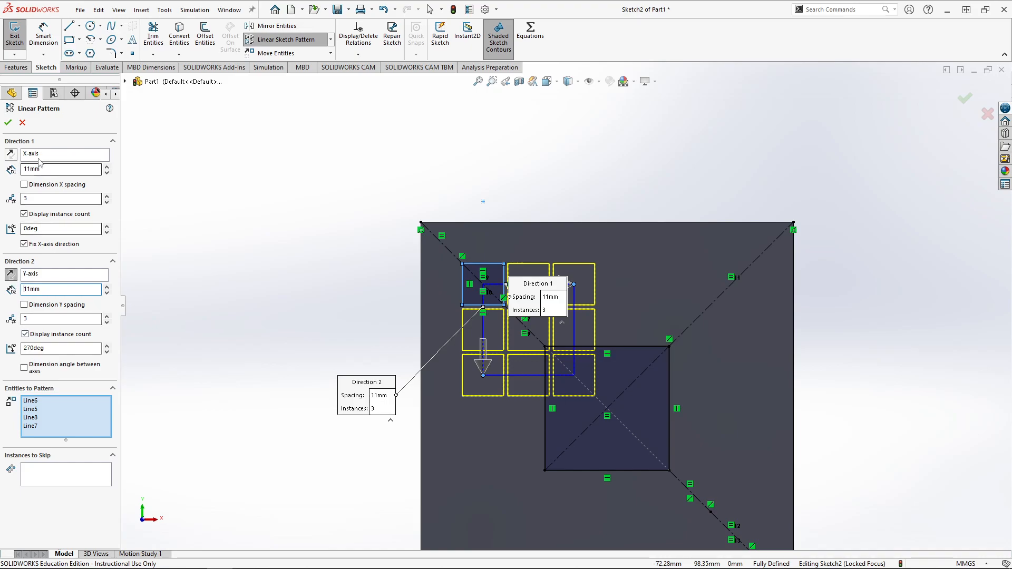
Skip the centre instance (2,2) of the 3 by 3 square pattern and accept the pattern.
{"action": "scroll", "coordinate": [606, 306], "scroll_direction": "down", "scroll_amount": 4}
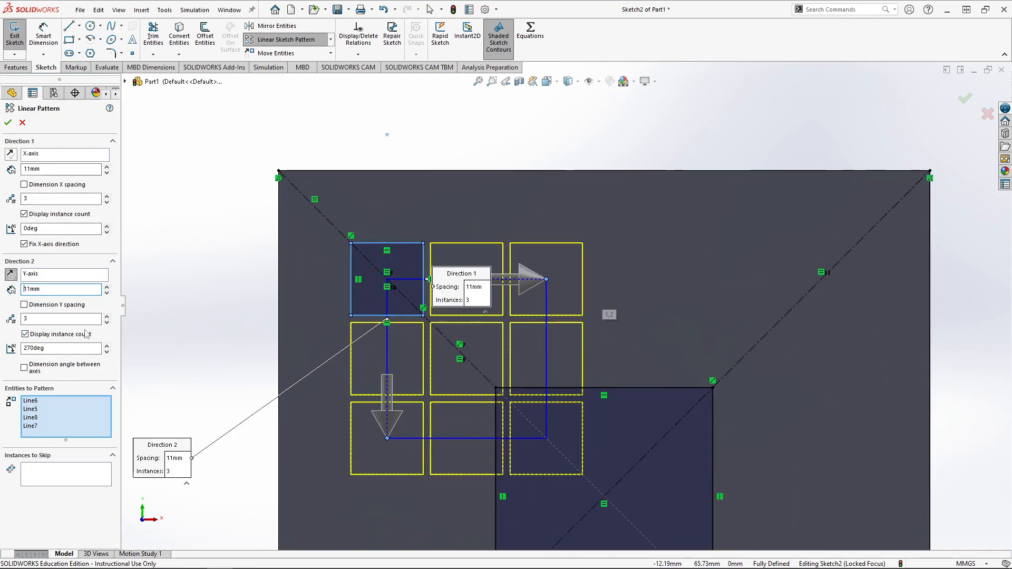
{"action": "left_click", "coordinate": [69, 478]}
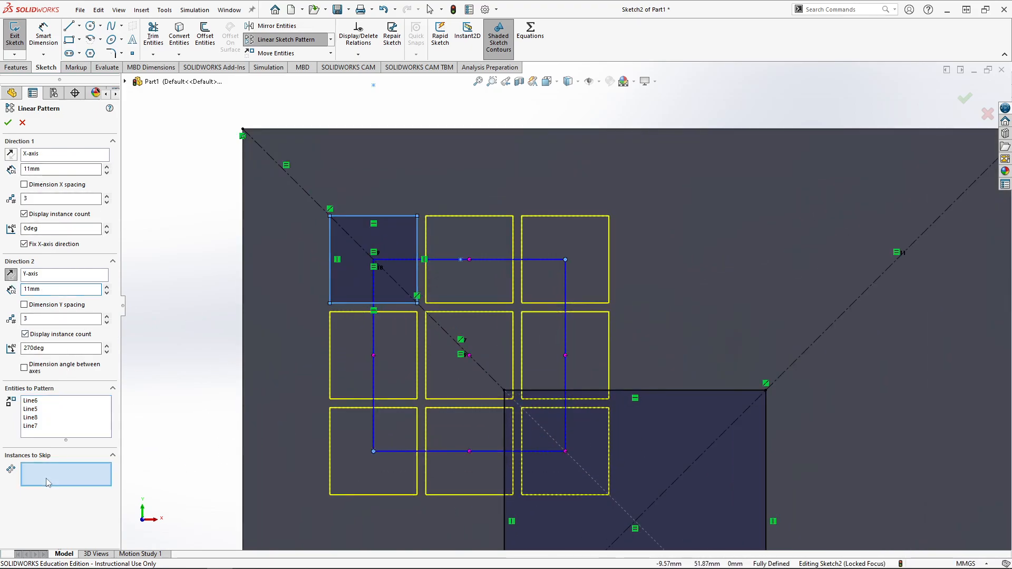
{"action": "left_click", "coordinate": [469, 356]}
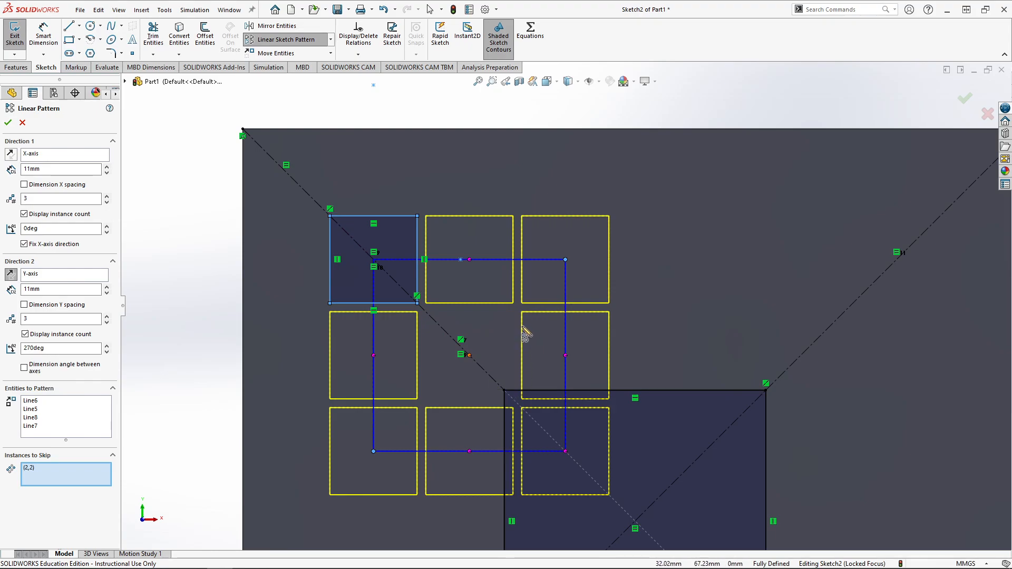
{"action": "scroll", "coordinate": [506, 345], "scroll_direction": "up", "scroll_amount": 3}
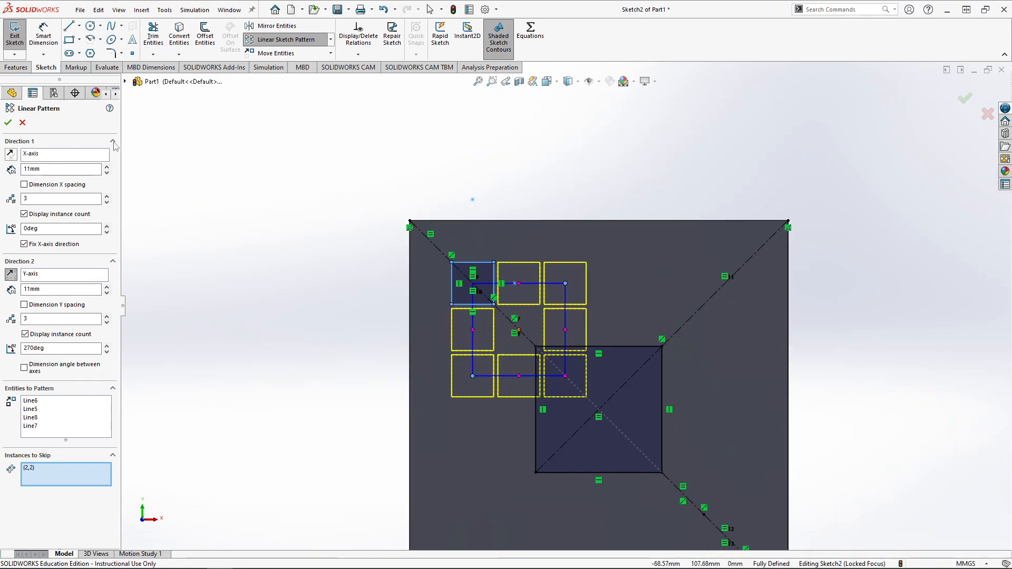
{"action": "left_click", "coordinate": [8, 122]}
{"action": "scroll", "coordinate": [572, 361], "scroll_direction": "down", "scroll_amount": 2}
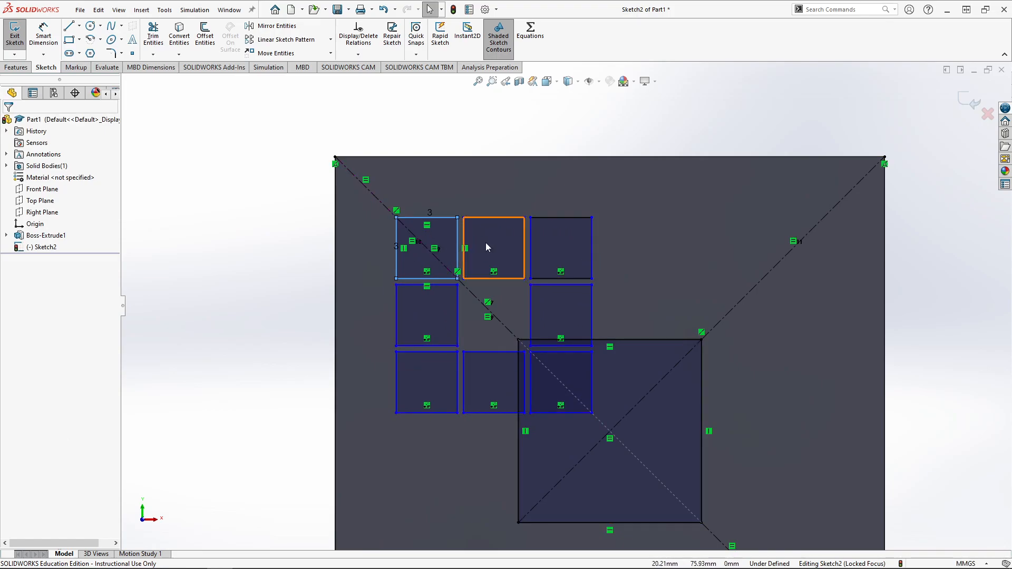
Attach the outer corner of the lower-right patterned square to the outermost construction joint on the lower-right diagonal.
{"action": "left_click_drag", "start_coordinate": [592, 414], "coordinate": [669, 463]}
{"action": "scroll", "coordinate": [760, 432], "scroll_direction": "up", "scroll_amount": 4}
{"action": "scroll", "coordinate": [683, 445], "scroll_direction": "down", "scroll_amount": 3}
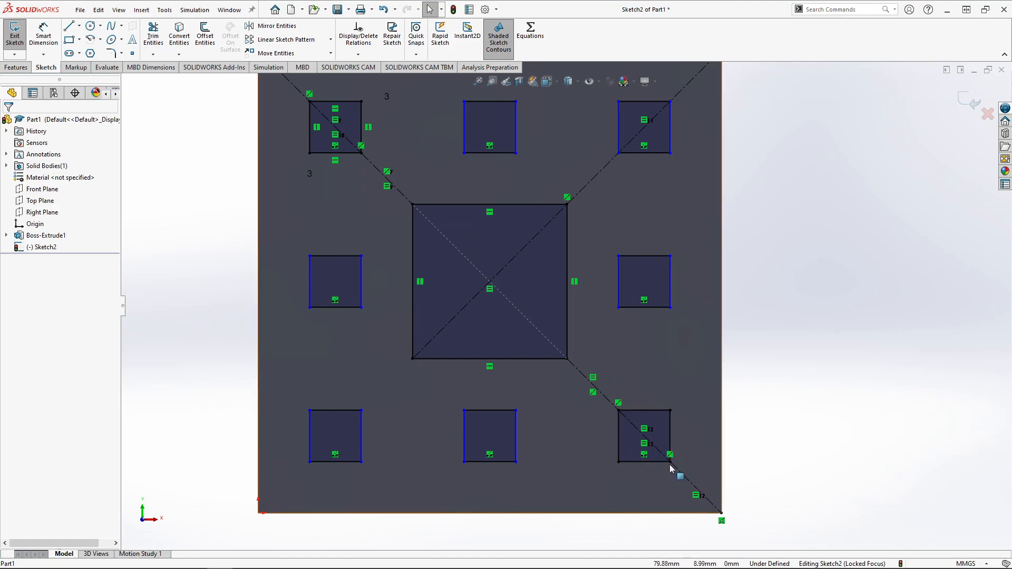
{"action": "scroll", "coordinate": [677, 386], "scroll_direction": "up", "scroll_amount": 2}
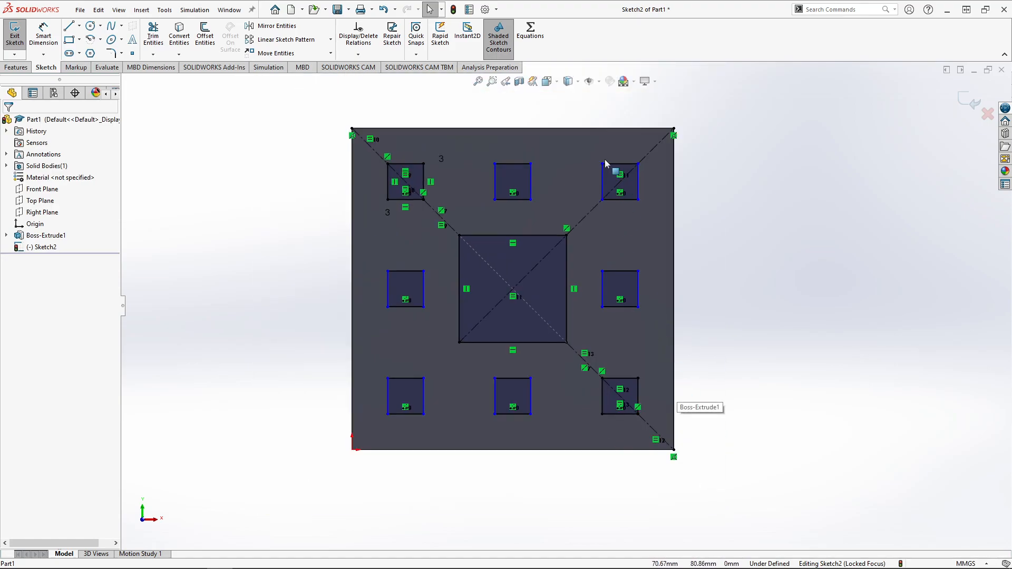
Constrain the outer corner of the upper-right patterned square coincident with the diagonal construction line running to the face's upper-right corner.
{"action": "scroll", "coordinate": [640, 411], "scroll_direction": "down", "scroll_amount": 3}
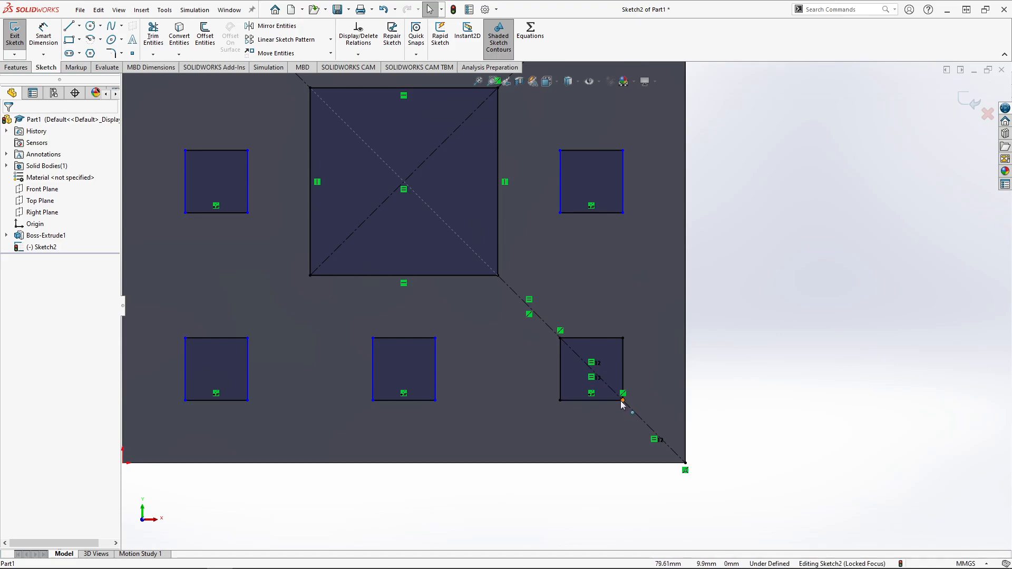
{"action": "scroll", "coordinate": [624, 406], "scroll_direction": "up", "scroll_amount": 5}
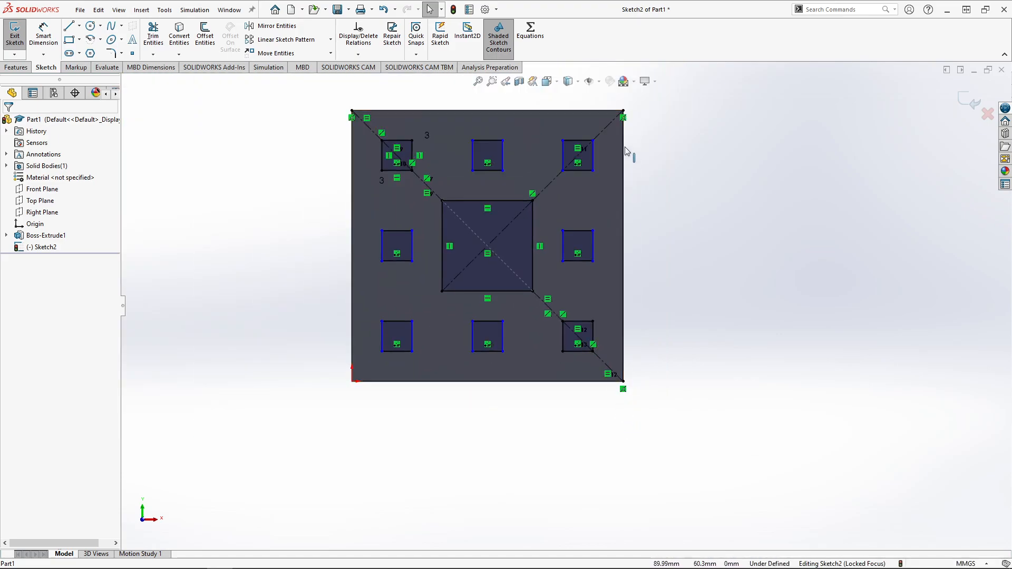
{"action": "scroll", "coordinate": [607, 132], "scroll_direction": "down", "scroll_amount": 3}
{"action": "mouse_move", "coordinate": [582, 202]}
{"action": "left_mouse_down"}
{"action": "mouse_move", "coordinate": [608, 203]}
{"action": "mouse_move", "coordinate": [580, 196]}
{"action": "left_mouse_up"}
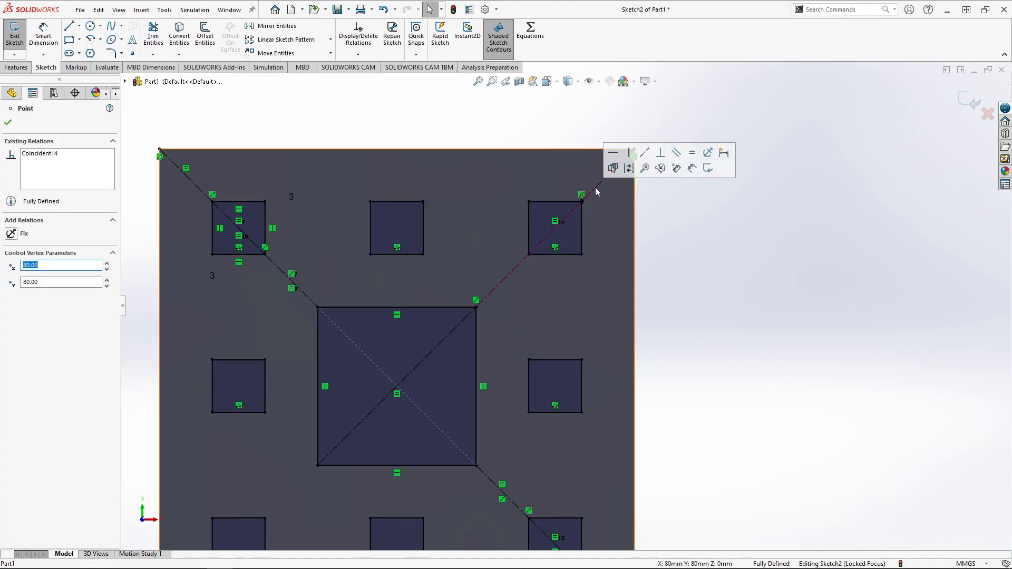
{"action": "key", "text": "f"}
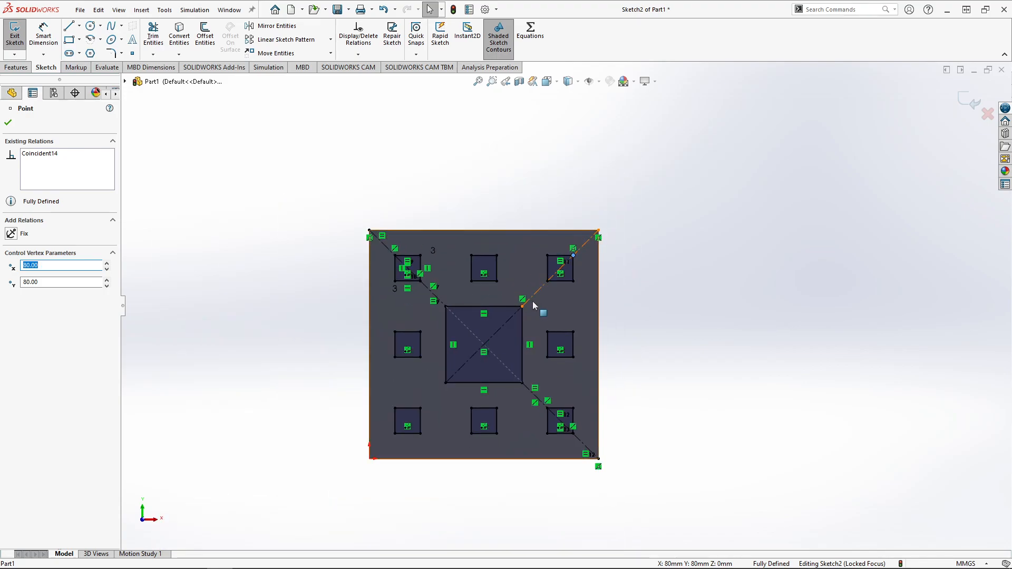
Cut the large square and the eight small squares through the cube with an Extruded Cut set to Through All.
{"action": "left_click", "coordinate": [21, 66]}
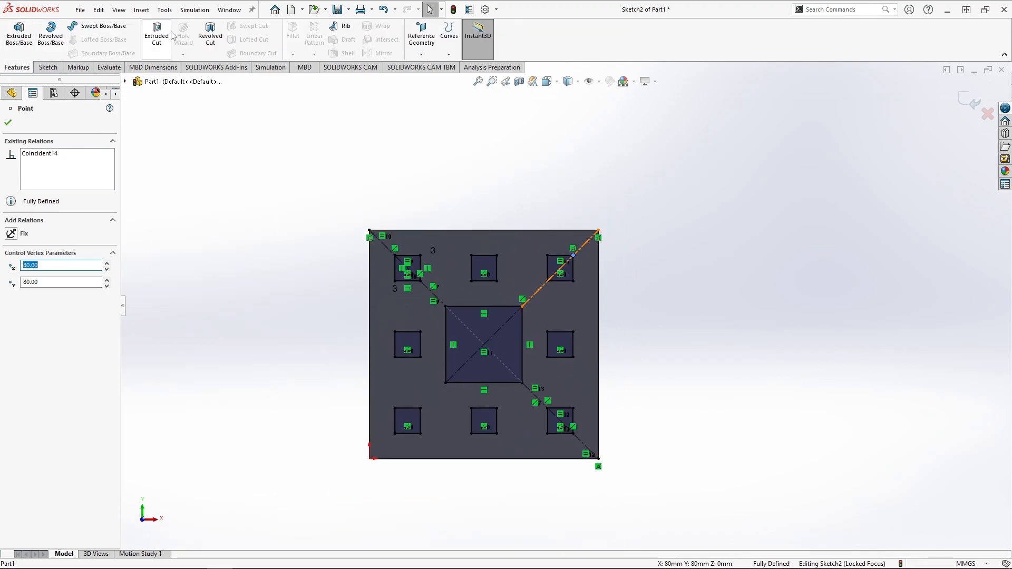
{"action": "left_click", "coordinate": [153, 36]}
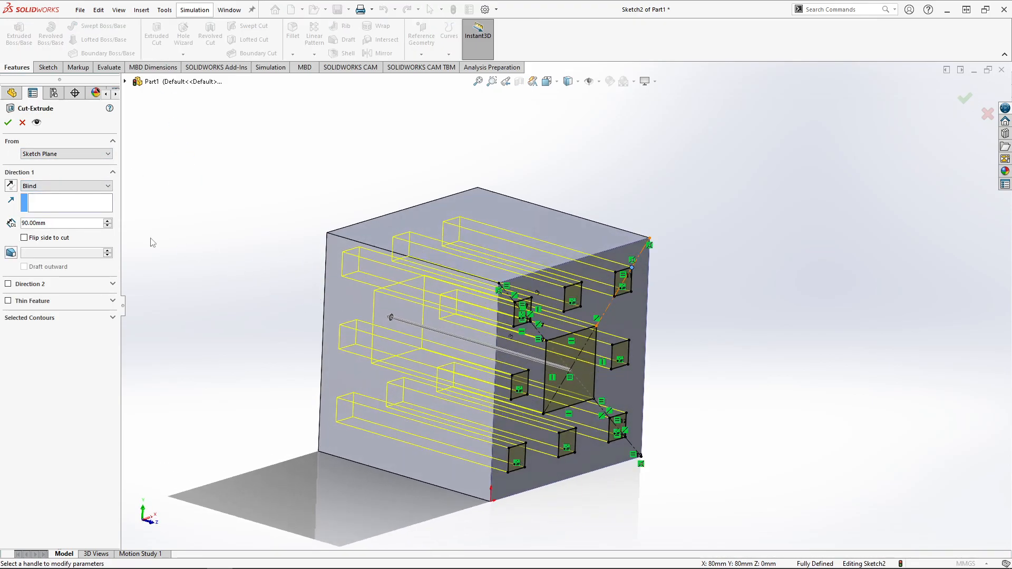
{"action": "left_click", "coordinate": [60, 187]}
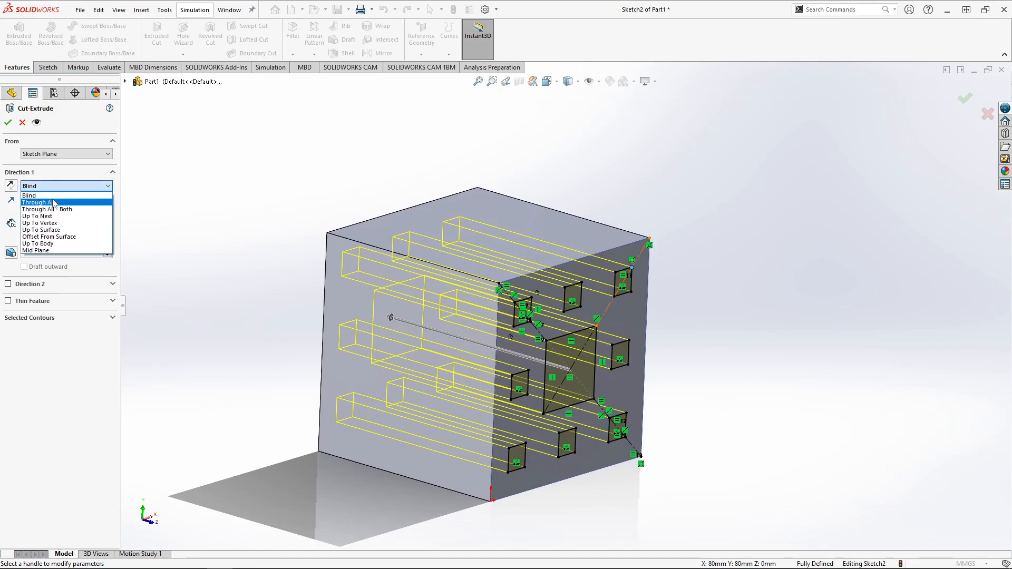
{"action": "left_click", "coordinate": [54, 202]}
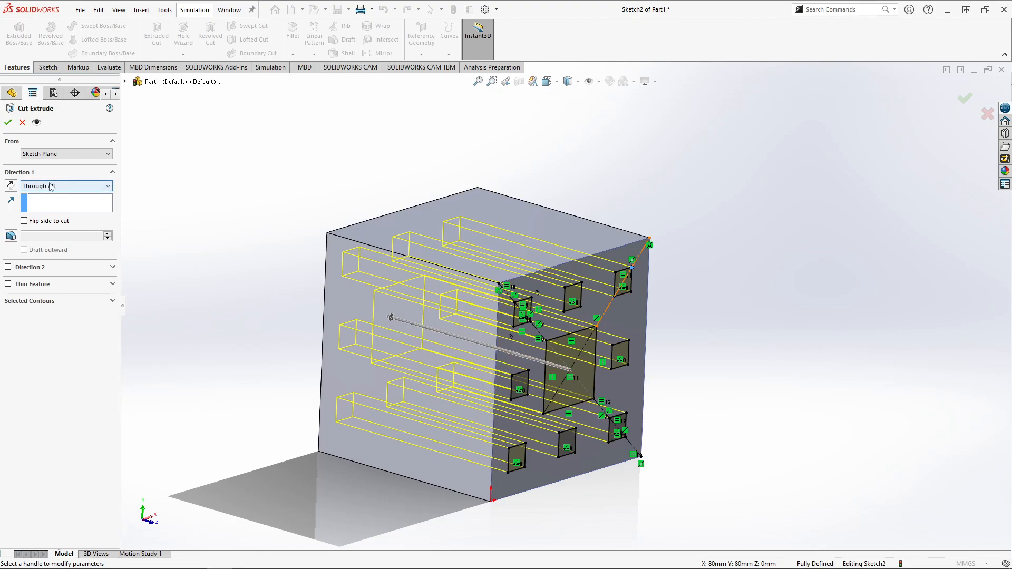
{"action": "left_click", "coordinate": [6, 124]}
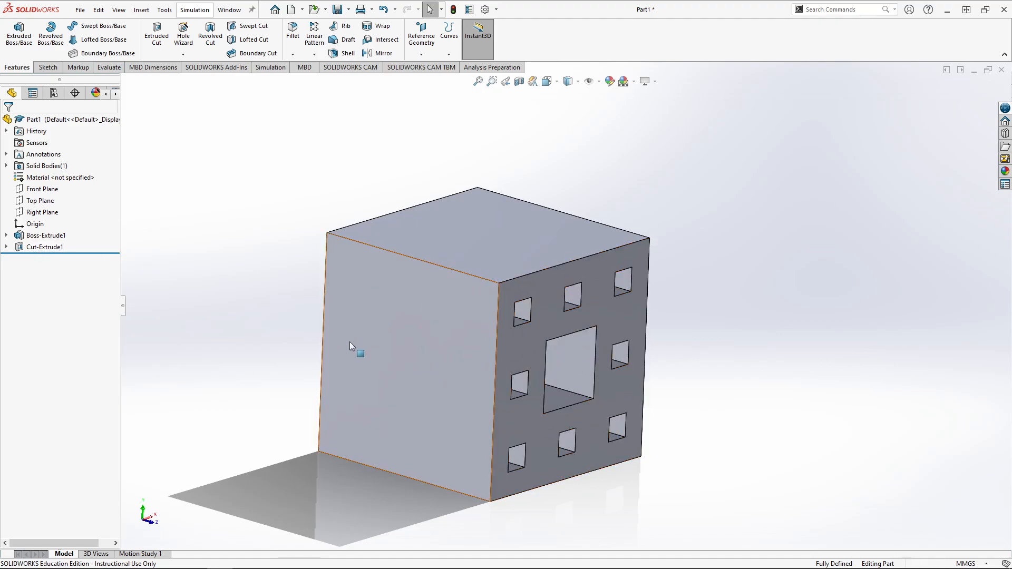
Copy the extruded cut and paste it onto the adjacent solid side face, deleting its external relations.
{"action": "left_click", "coordinate": [42, 248]}
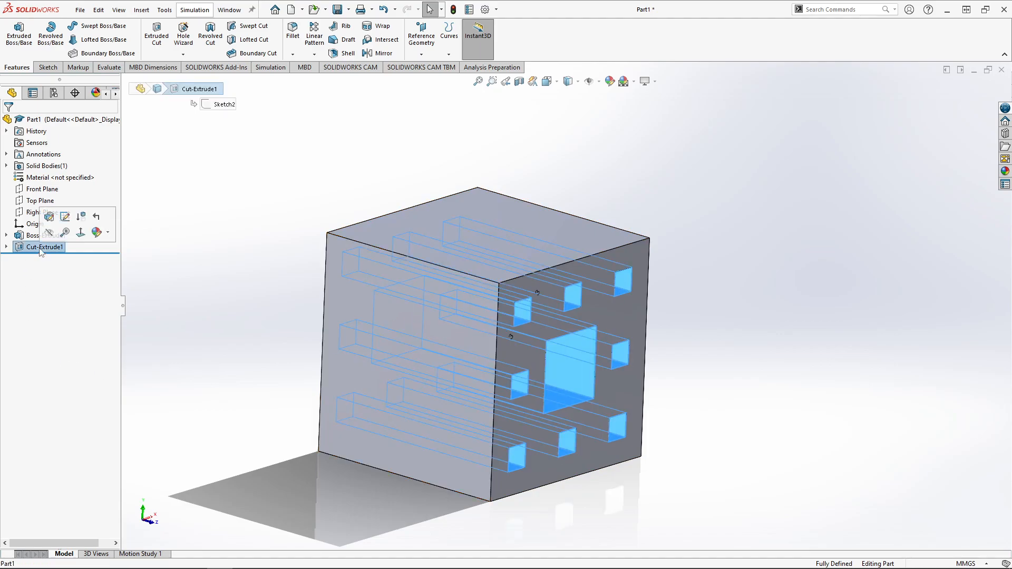
{"action": "left_click", "coordinate": [262, 312]}
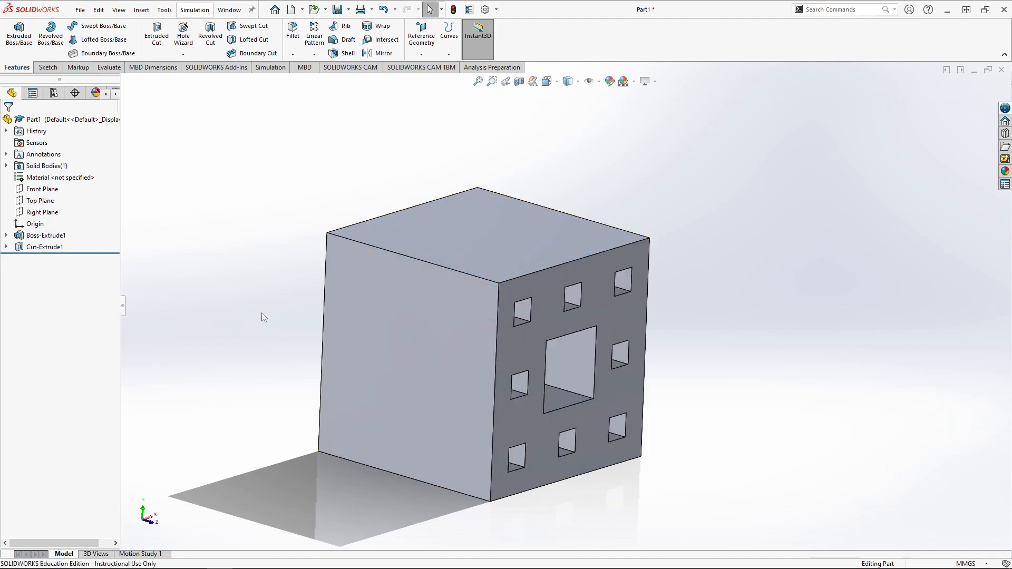
{"action": "left_click", "coordinate": [35, 248]}
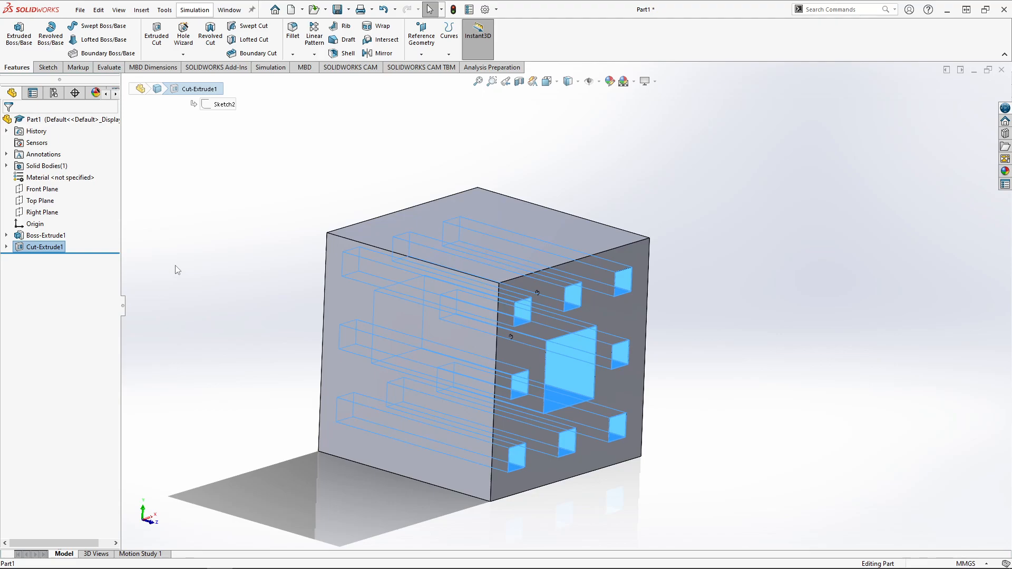
{"action": "left_click", "coordinate": [229, 303]}
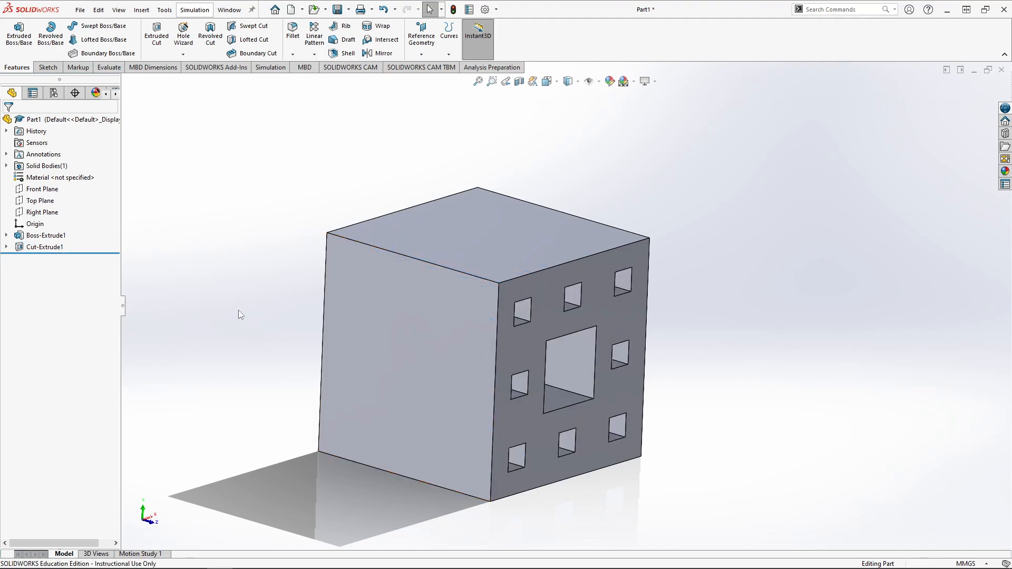
{"action": "left_click", "coordinate": [415, 331]}
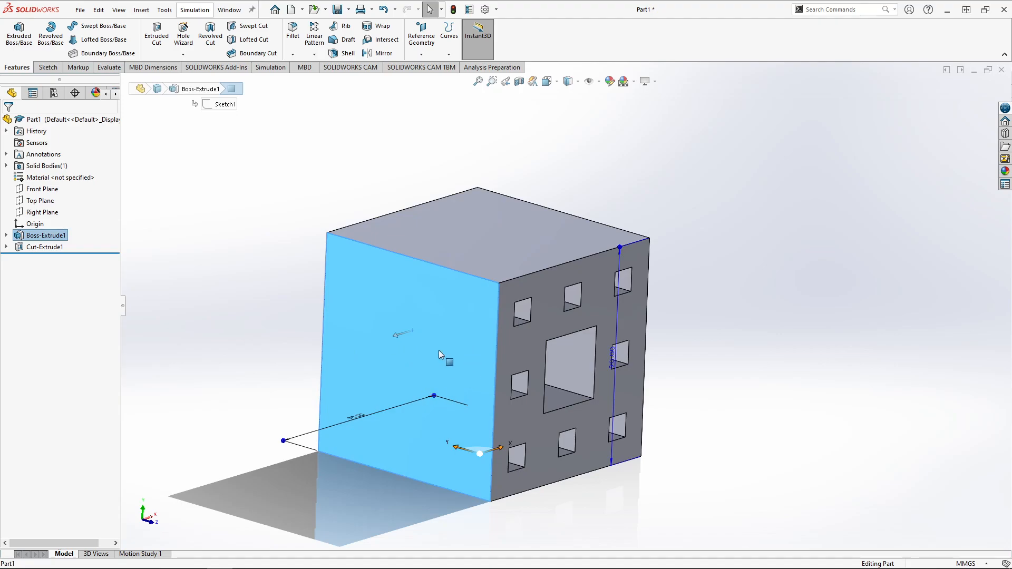
{"action": "key", "text": "ctrl+8"}
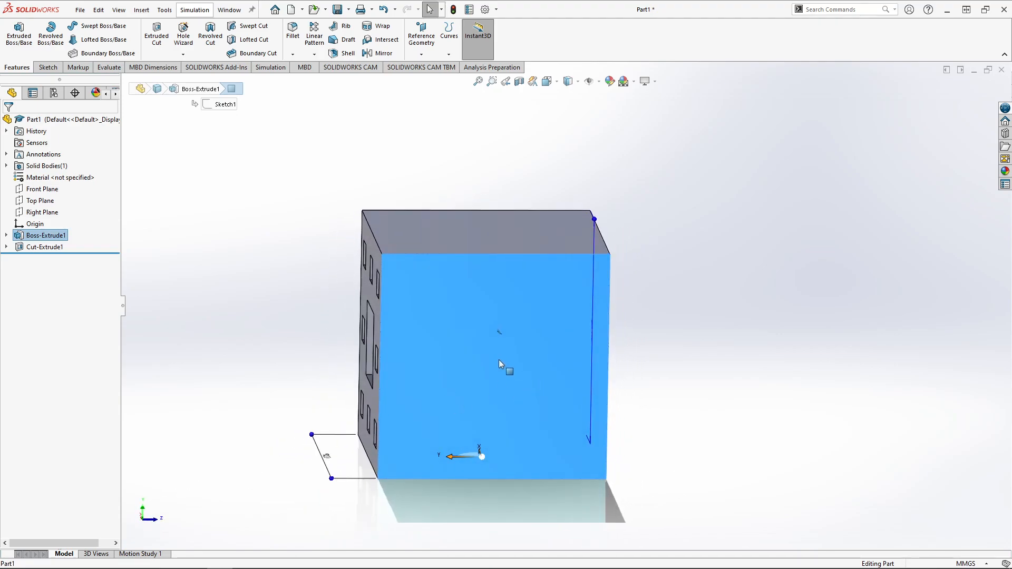
{"action": "middle_click_drag", "start_coordinate": [499, 394], "coordinate": [465, 402]}
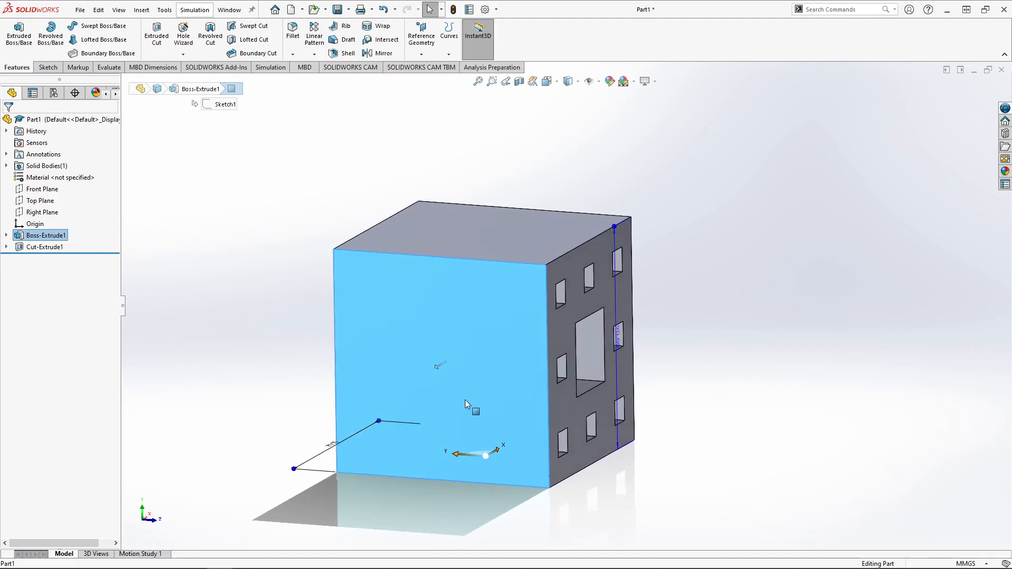
{"action": "key", "text": "ctrl+v"}
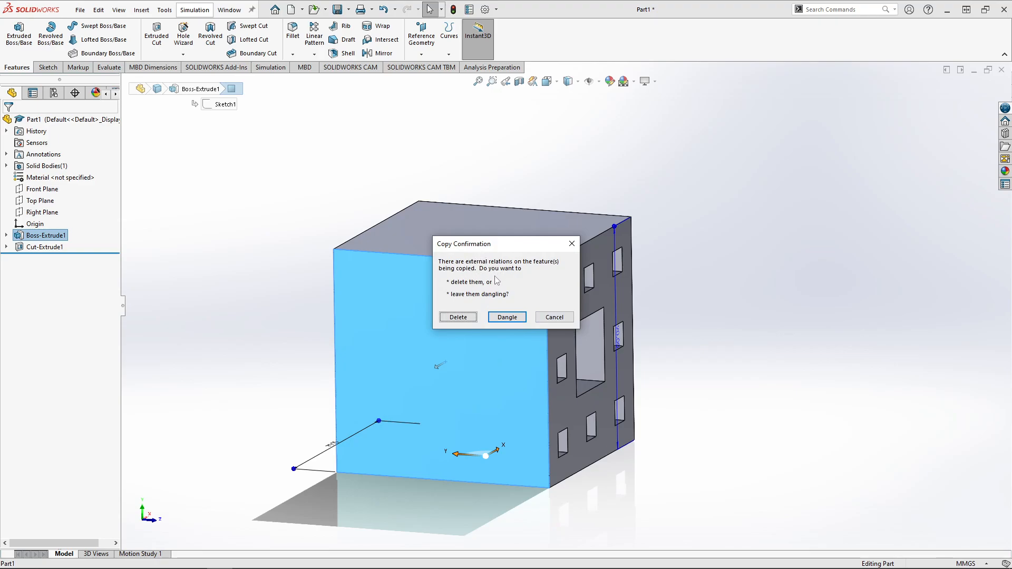
{"action": "left_click", "coordinate": [453, 322]}
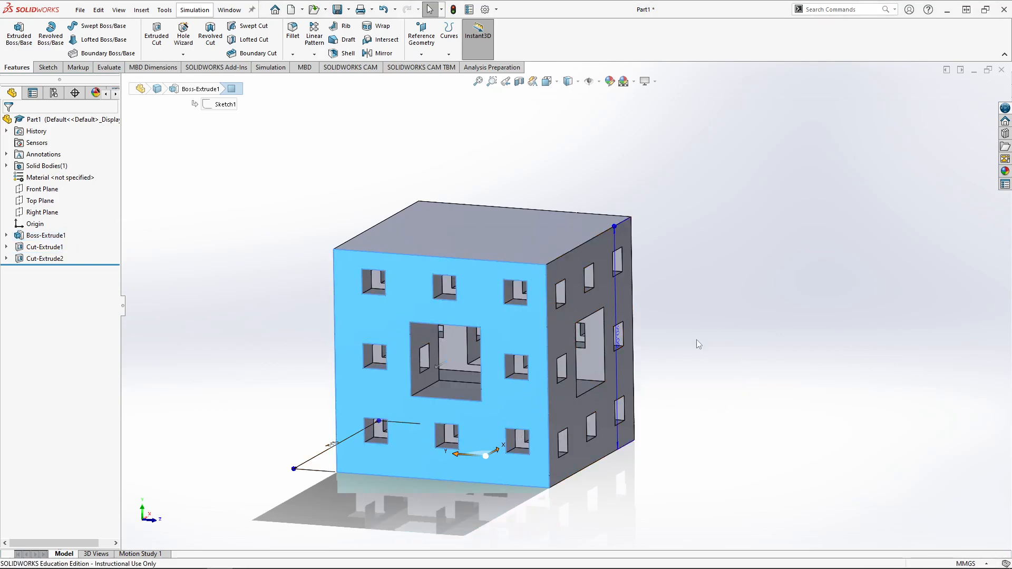
Open the pasted cut's underlying sketch, Sketch3, for editing.
{"action": "scroll", "coordinate": [580, 324], "scroll_direction": "down", "scroll_amount": 5}
{"action": "middle_click_drag", "start_coordinate": [621, 339], "coordinate": [648, 326]}
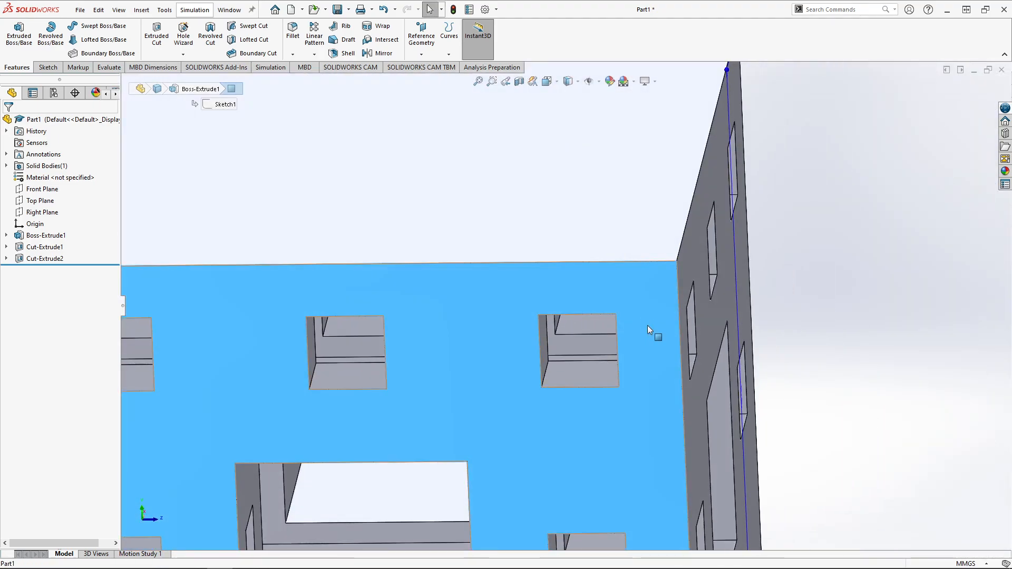
{"action": "scroll", "coordinate": [648, 326], "scroll_direction": "up", "scroll_amount": 5}
{"action": "scroll", "coordinate": [346, 279], "scroll_direction": "up", "scroll_amount": 4}
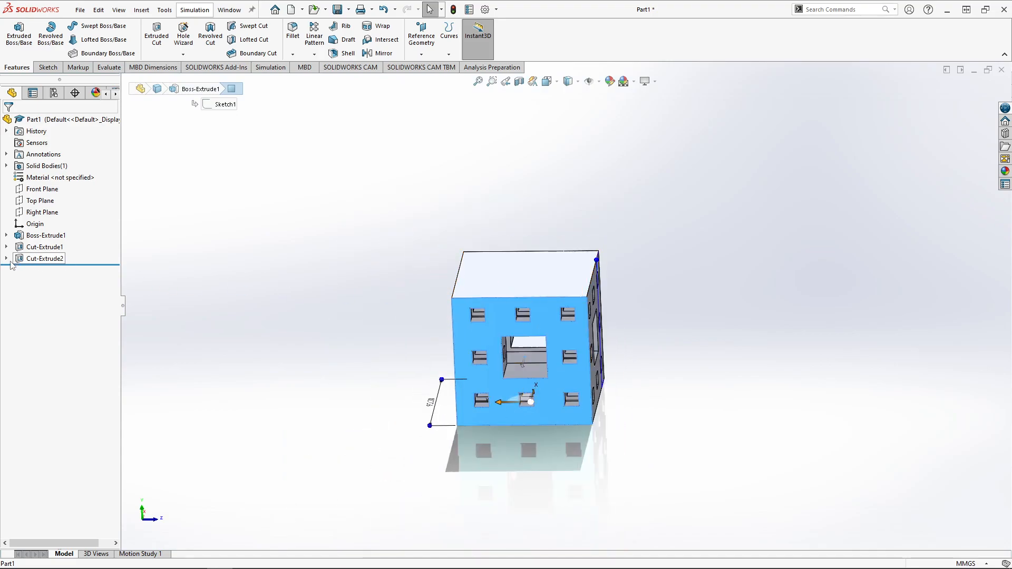
{"action": "scroll", "coordinate": [606, 362], "scroll_direction": "down", "scroll_amount": 3}
{"action": "left_click", "coordinate": [718, 410]}
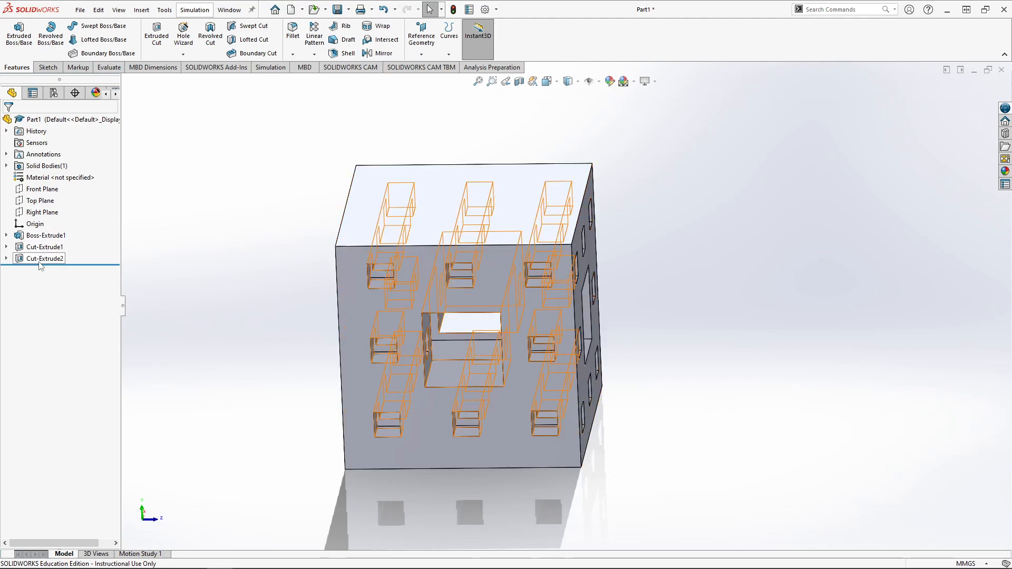
{"action": "left_click", "coordinate": [6, 259]}
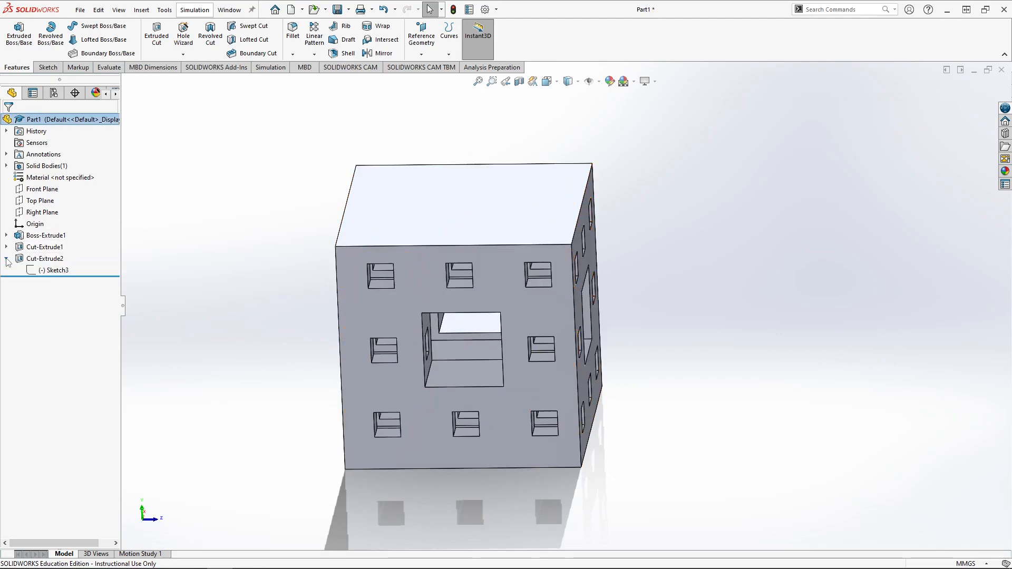
{"action": "right_click", "coordinate": [59, 272]}
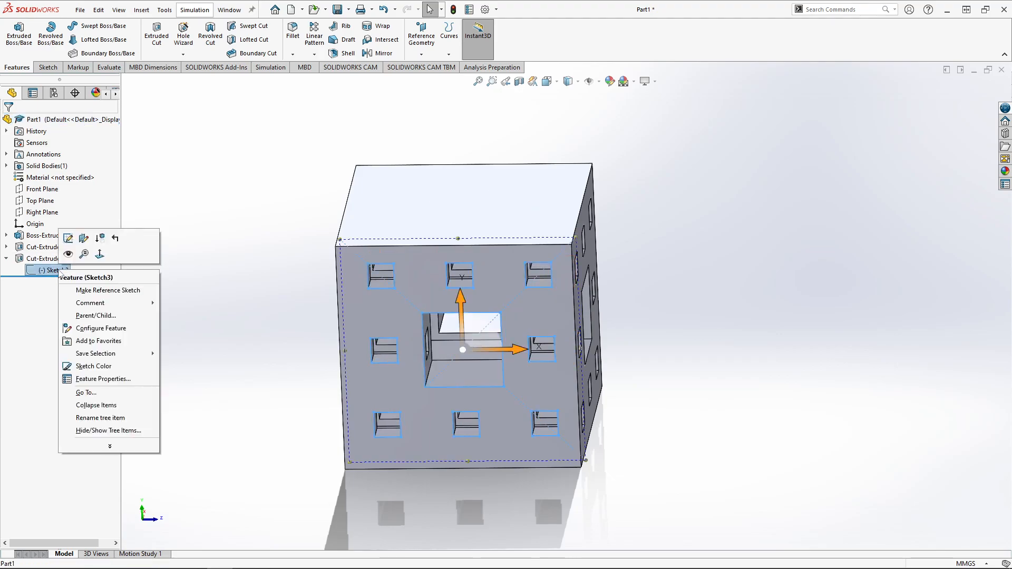
{"action": "left_click", "coordinate": [68, 238]}
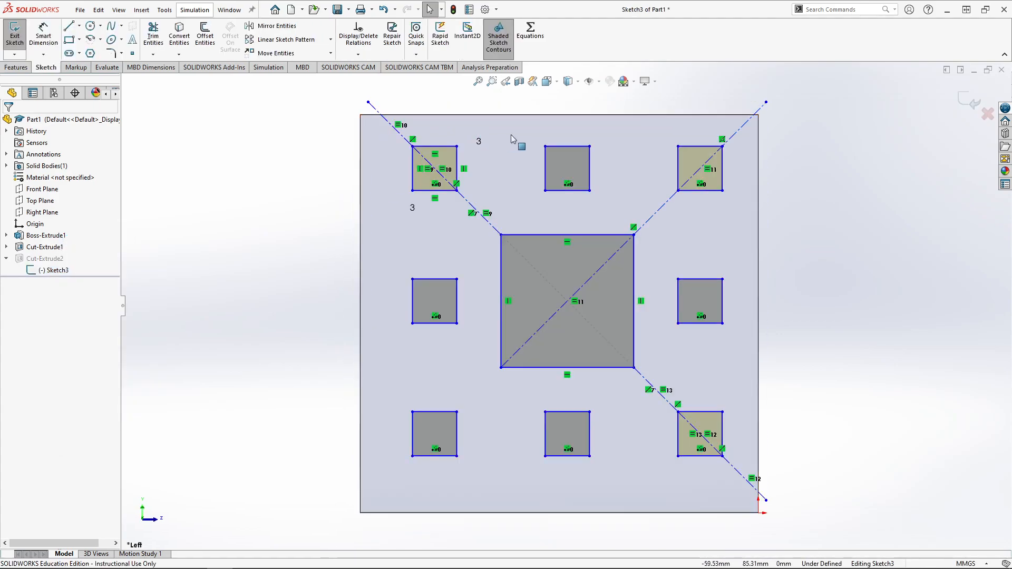
Attach the three free ends of the diagonal construction lines to the side face's corners in Sketch3 and exit the sketch.
{"action": "left_click", "coordinate": [766, 102]}
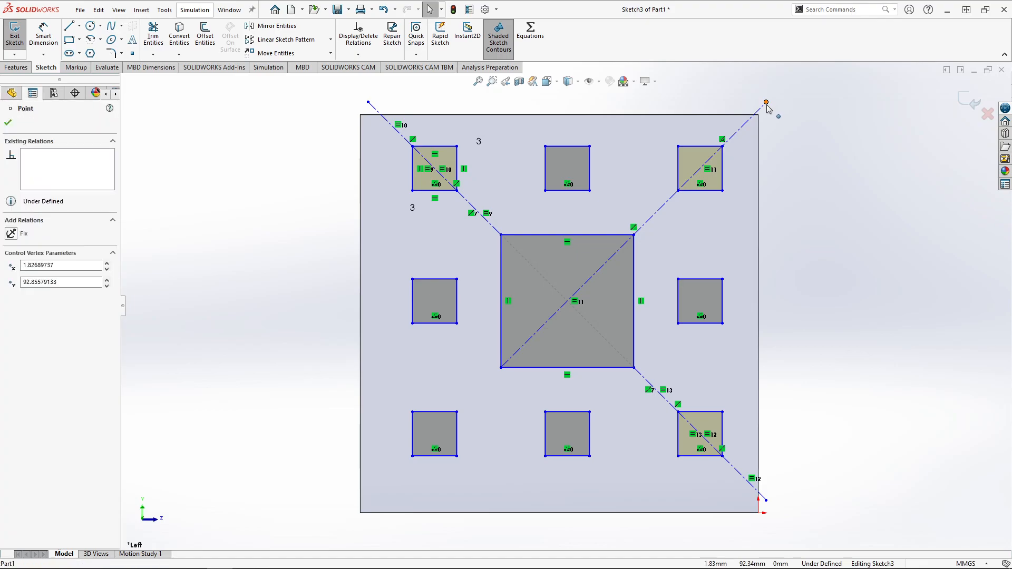
{"action": "left_click_drag", "start_coordinate": [767, 106], "coordinate": [757, 118]}
{"action": "left_click_drag", "start_coordinate": [754, 125], "coordinate": [758, 116]}
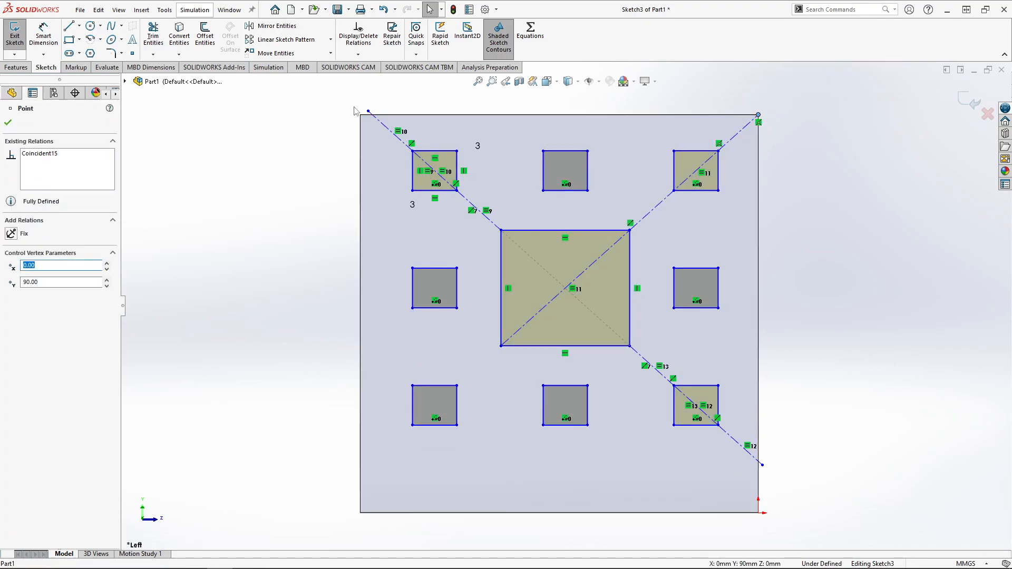
{"action": "left_click_drag", "start_coordinate": [368, 113], "coordinate": [360, 114]}
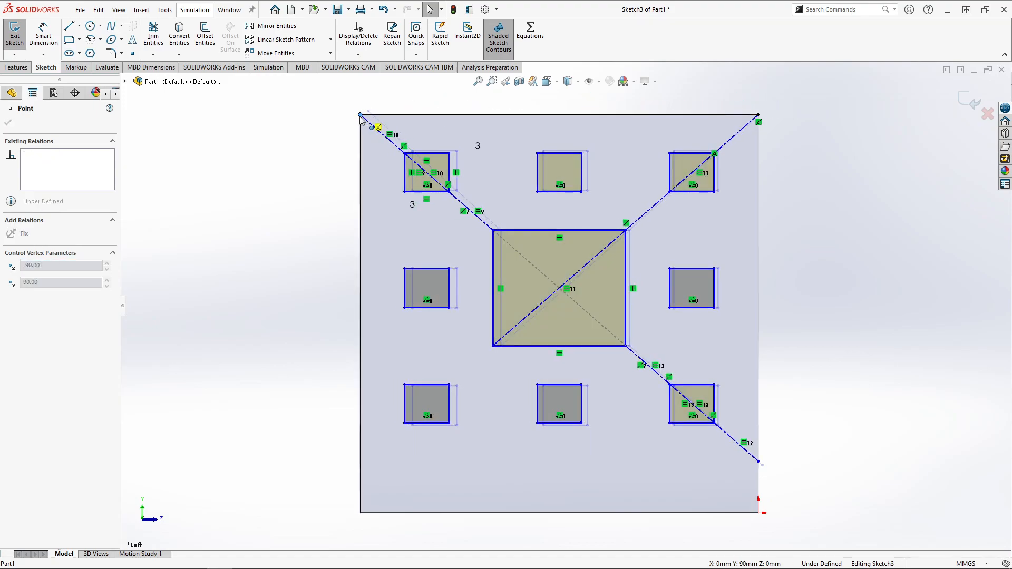
{"action": "left_click_drag", "start_coordinate": [758, 462], "coordinate": [758, 513]}
{"action": "left_click", "coordinate": [856, 302]}
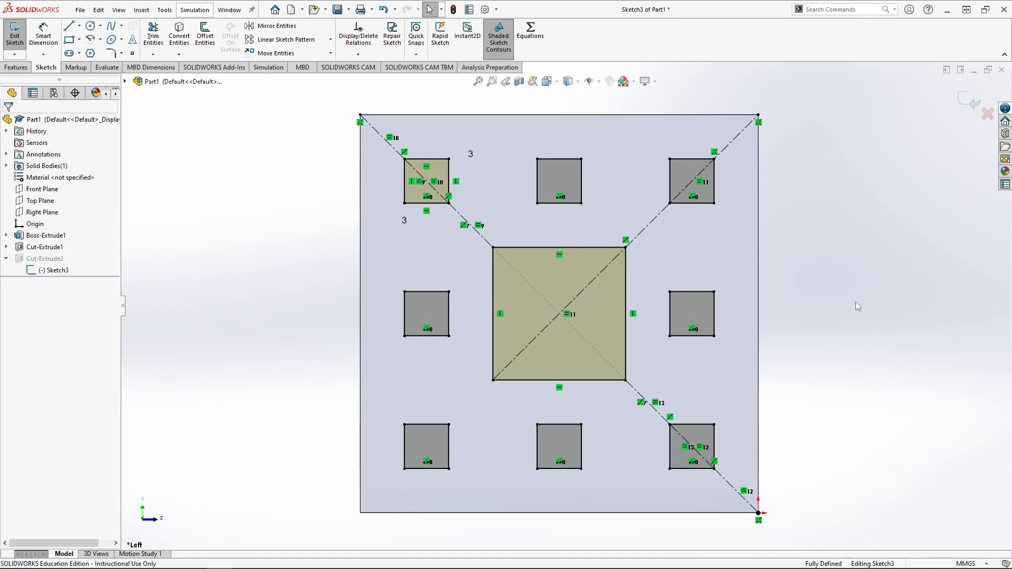
{"action": "mouse_move", "coordinate": [809, 334]}
{"action": "middle_mouse_down"}
{"action": "mouse_move", "coordinate": [711, 324]}
{"action": "mouse_move", "coordinate": [808, 287]}
{"action": "mouse_move", "coordinate": [761, 320]}
{"action": "middle_mouse_up"}
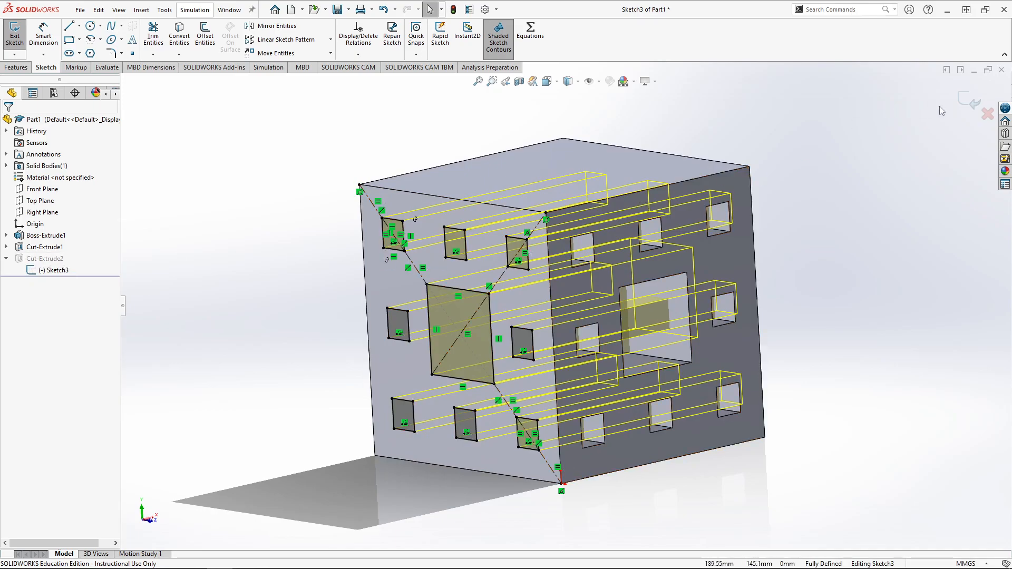
{"action": "left_click", "coordinate": [967, 104]}
{"action": "mouse_move", "coordinate": [865, 224]}
{"action": "middle_mouse_down"}
{"action": "mouse_move", "coordinate": [789, 210]}
{"action": "mouse_move", "coordinate": [513, 219]}
{"action": "mouse_move", "coordinate": [523, 223]}
{"action": "middle_mouse_up"}
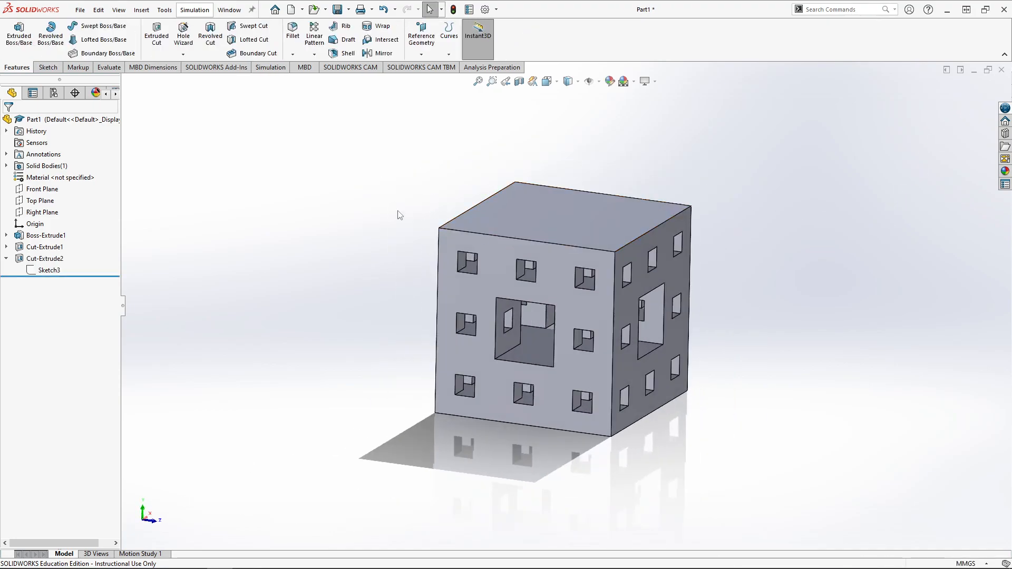
Copy Cut-Extrude2 and paste it onto the cube's solid top face, deleting its external relations.
{"action": "left_click", "coordinate": [6, 258]}
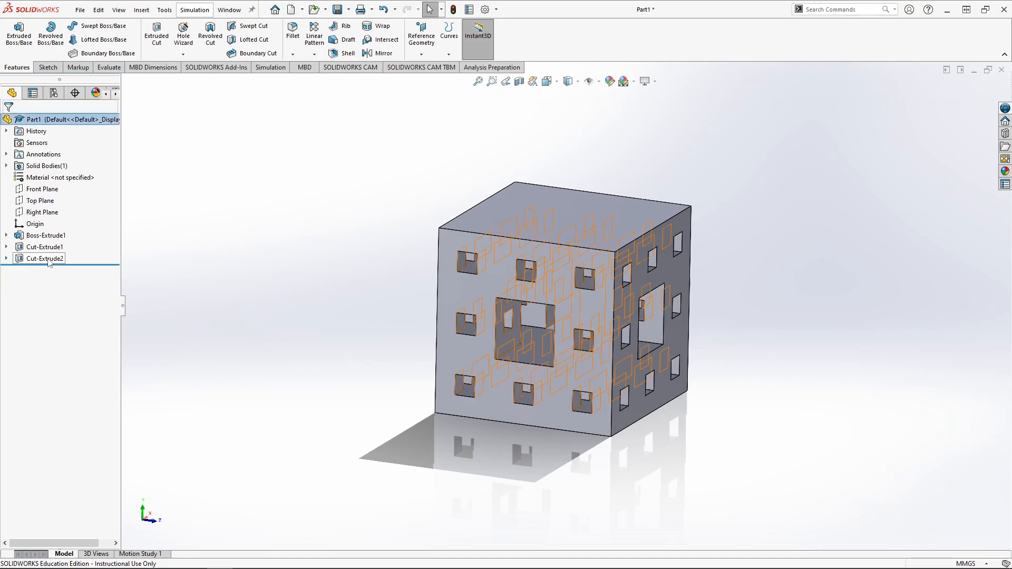
{"action": "right_click", "coordinate": [48, 259]}
{"action": "left_click", "coordinate": [194, 281]}
{"action": "left_click", "coordinate": [45, 259]}
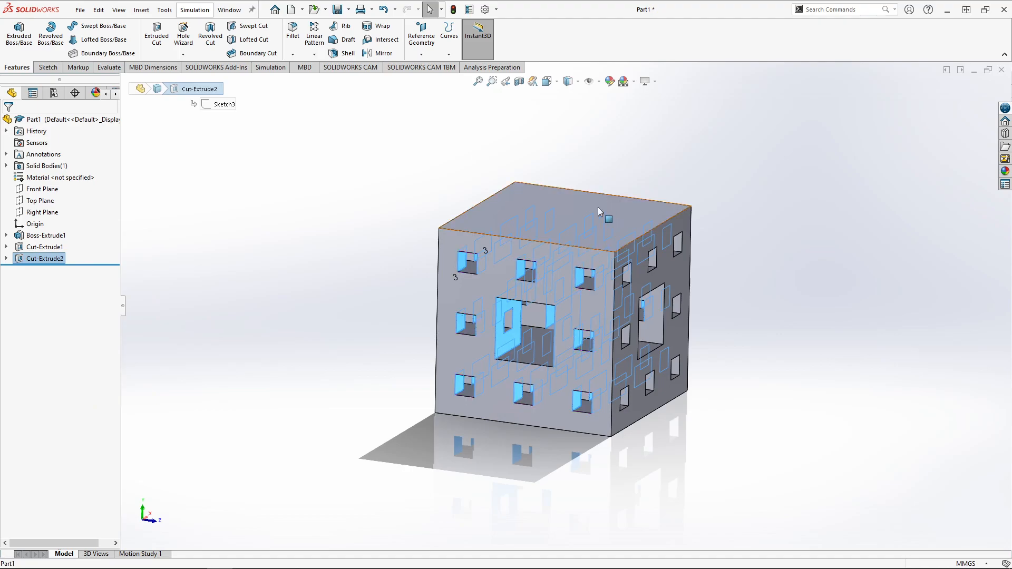
{"action": "left_click", "coordinate": [572, 173]}
{"action": "left_click", "coordinate": [560, 220]}
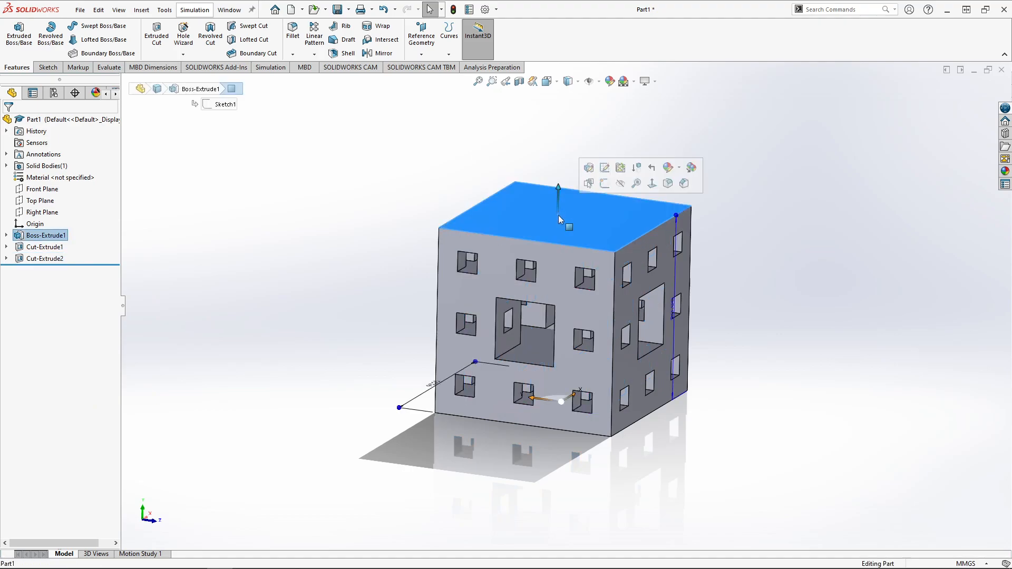
{"action": "key", "text": "ctrl+v"}
{"action": "left_click", "coordinate": [457, 314]}
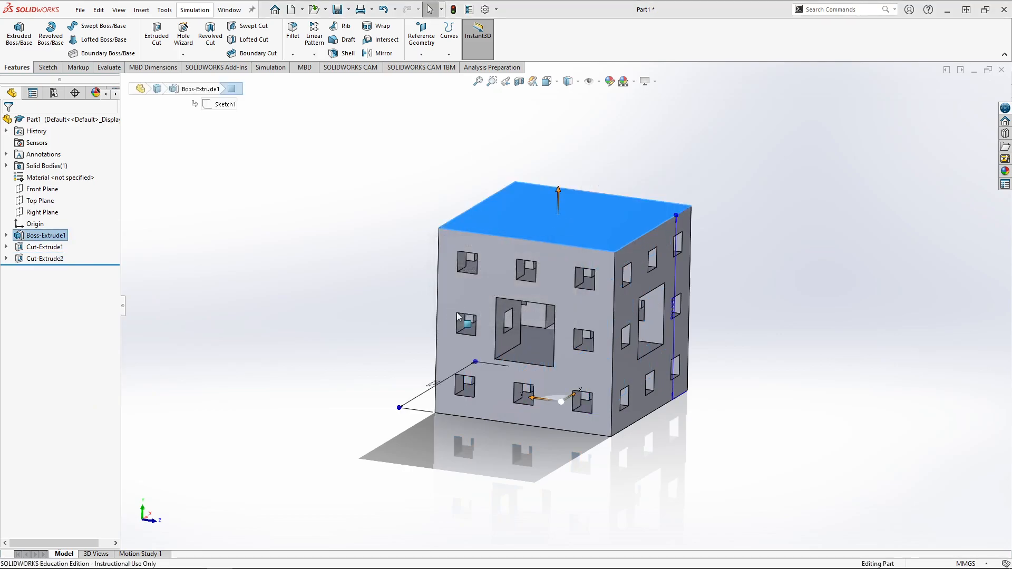
Edit the sketch of Cut-Extrude3, attach the three free ends of its diagonal construction lines to the top face's corners, and exit the sketch.
{"action": "right_click", "coordinate": [37, 270]}
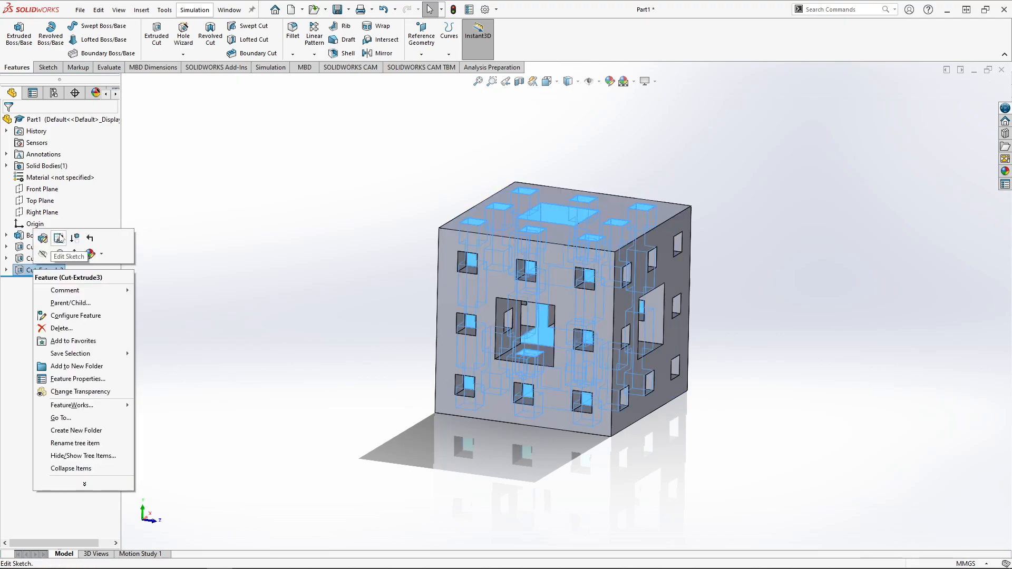
{"action": "left_click", "coordinate": [59, 241]}
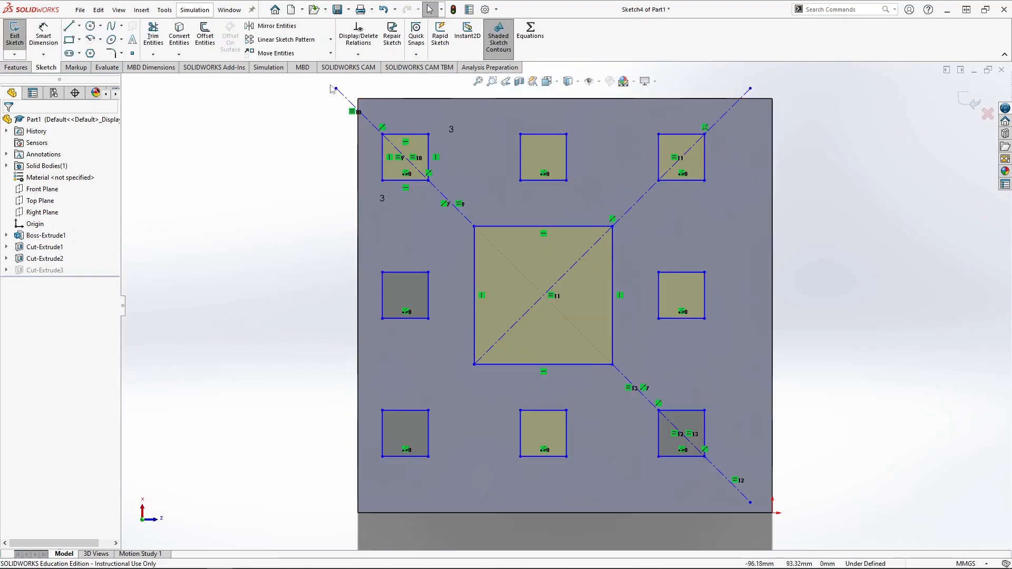
{"action": "left_click", "coordinate": [352, 104]}
{"action": "left_click_drag", "start_coordinate": [354, 103], "coordinate": [359, 99]}
{"action": "scroll", "coordinate": [721, 169], "scroll_direction": "up", "scroll_amount": 2}
{"action": "mouse_move", "coordinate": [739, 71]}
{"action": "left_mouse_down"}
{"action": "mouse_move", "coordinate": [672, 237]}
{"action": "mouse_move", "coordinate": [638, 290]}
{"action": "mouse_move", "coordinate": [692, 432]}
{"action": "mouse_move", "coordinate": [712, 454]}
{"action": "left_mouse_up"}
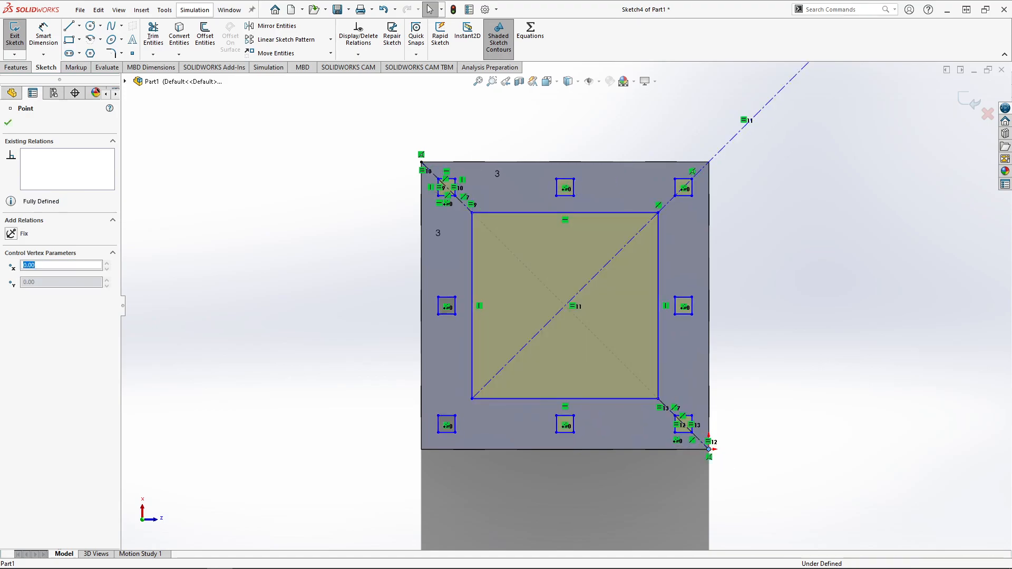
{"action": "key", "text": "z"}
{"action": "mouse_move", "coordinate": [759, 114]}
{"action": "left_mouse_down"}
{"action": "mouse_move", "coordinate": [678, 214]}
{"action": "mouse_move", "coordinate": [665, 210]}
{"action": "left_mouse_up"}
{"action": "left_click", "coordinate": [771, 342]}
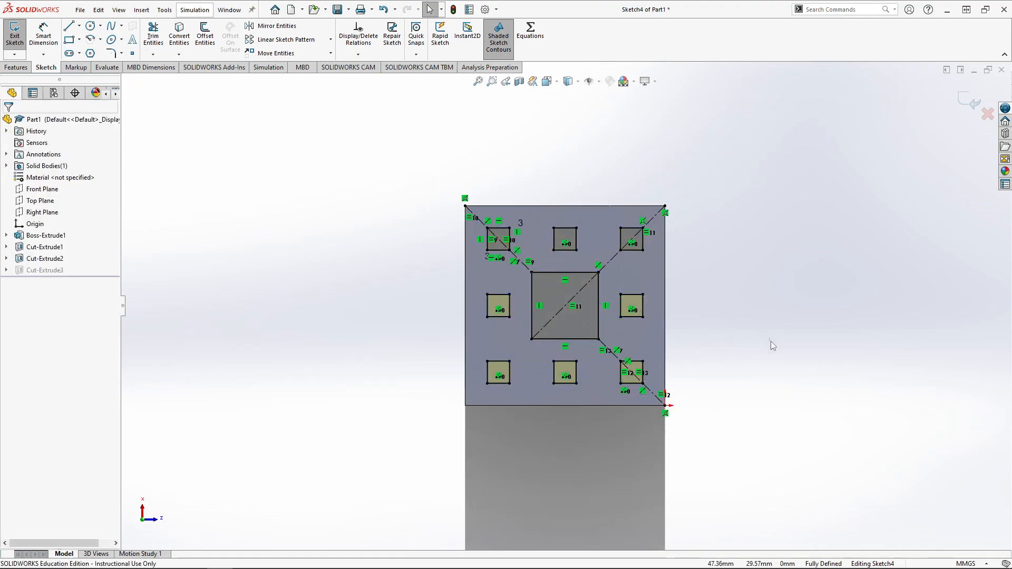
{"action": "scroll", "coordinate": [680, 302], "scroll_direction": "down", "scroll_amount": 2}
{"action": "left_click", "coordinate": [967, 101]}
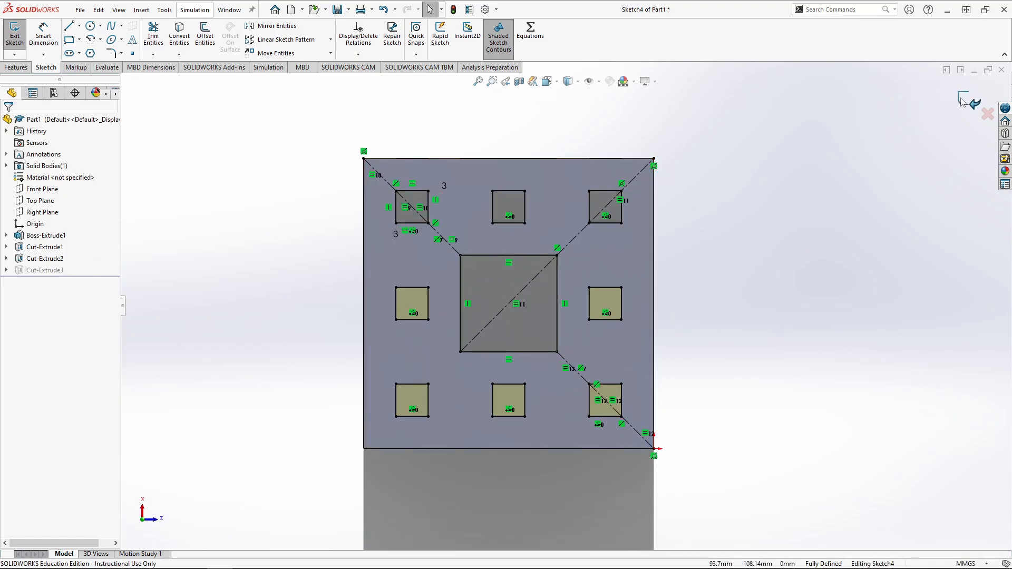
Start editing the appearance, replacing the whole part as the target with the features Cut-Extrude1, Cut-Extrude2 and Cut-Extrude3.
{"action": "middle_click_drag", "start_coordinate": [713, 305], "coordinate": [656, 186]}
{"action": "scroll", "coordinate": [637, 338], "scroll_direction": "up", "scroll_amount": 1}
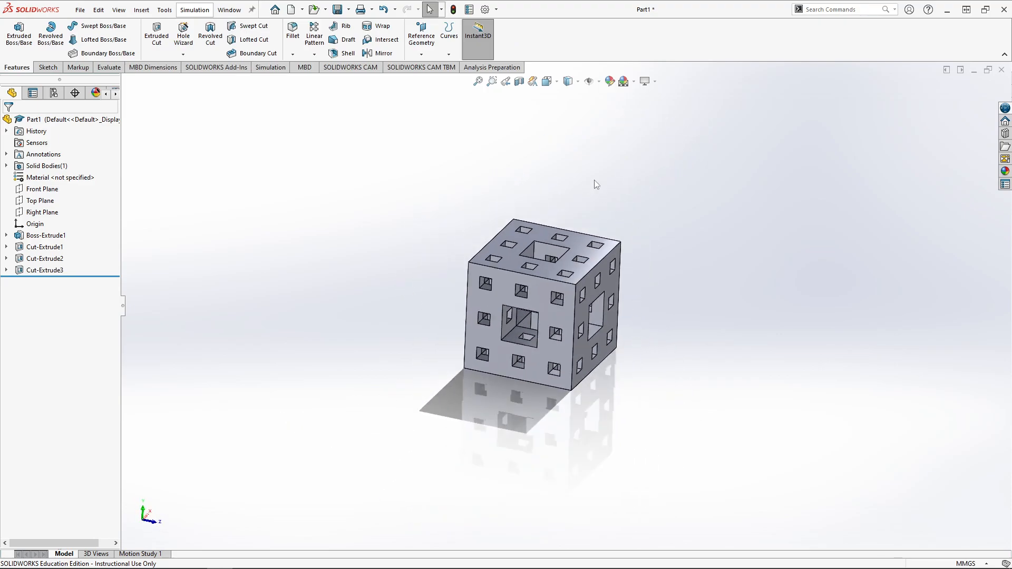
{"action": "scroll", "coordinate": [601, 158], "scroll_direction": "down", "scroll_amount": 2}
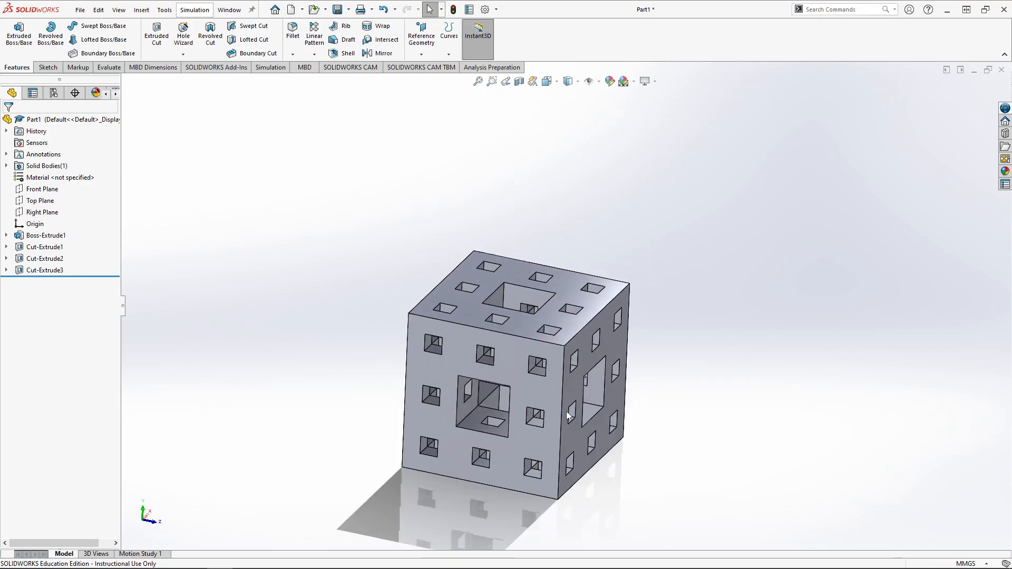
{"action": "left_click", "coordinate": [610, 83]}
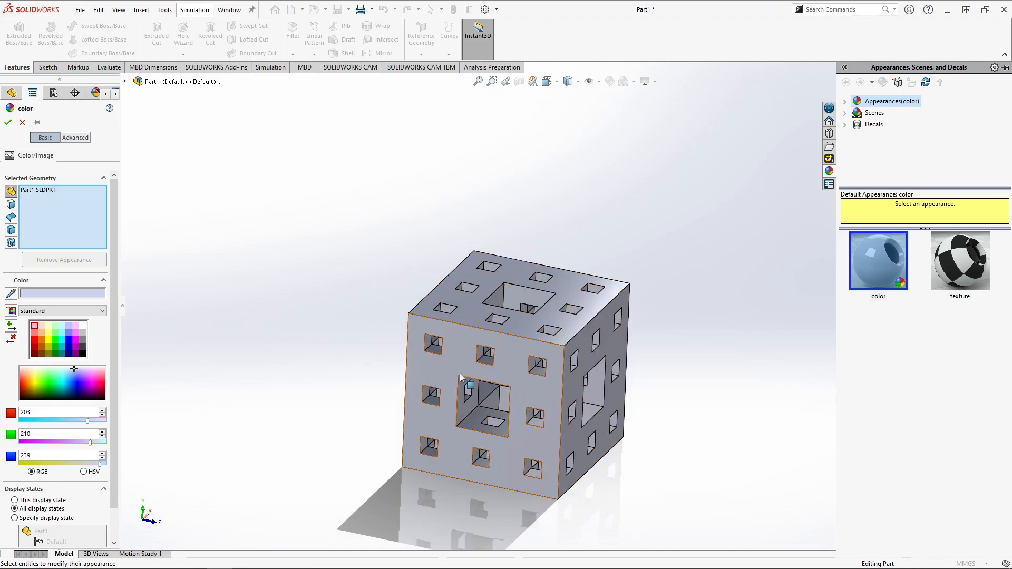
{"action": "right_click", "coordinate": [44, 203]}
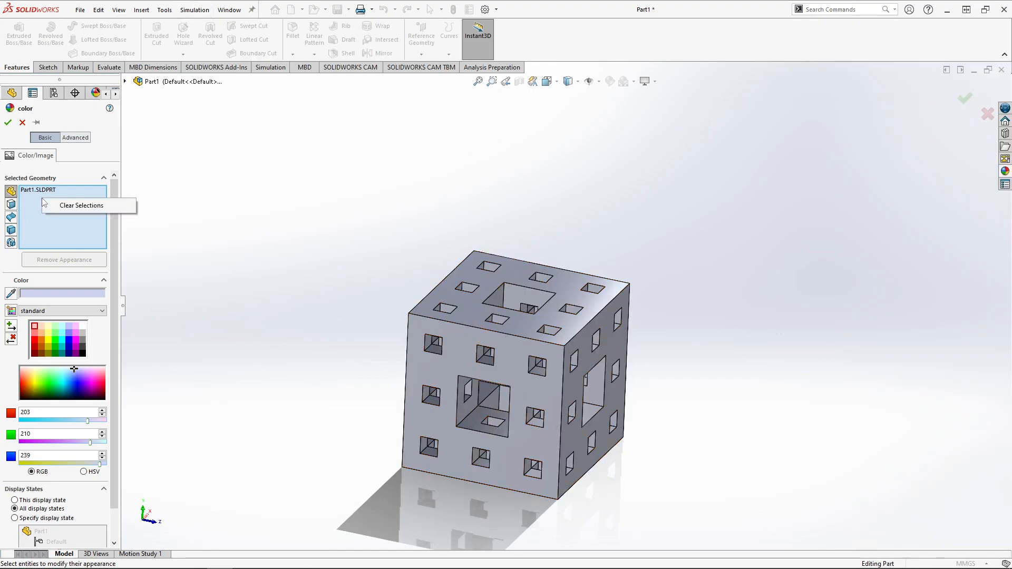
{"action": "left_click", "coordinate": [79, 206]}
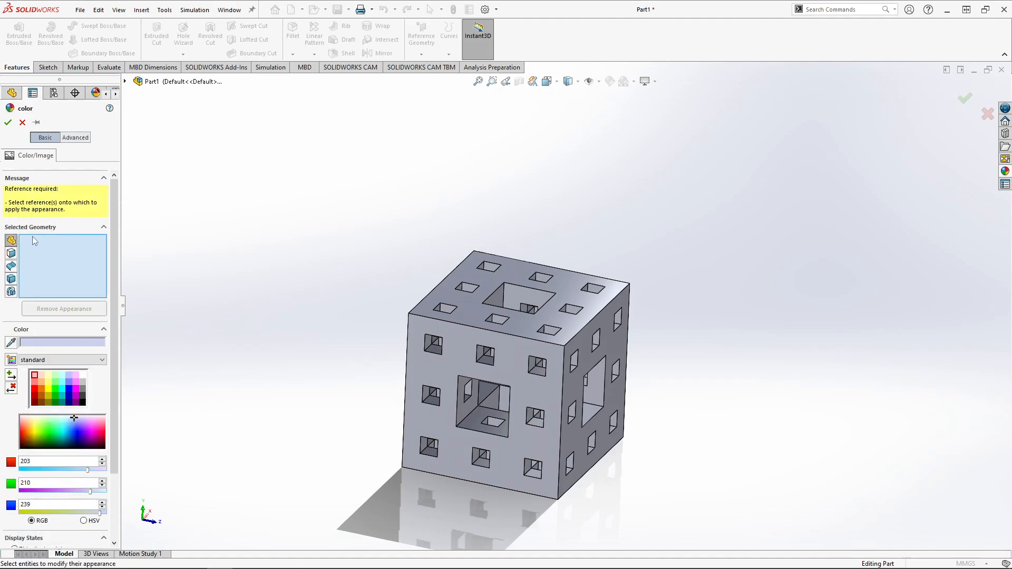
{"action": "left_click", "coordinate": [11, 293]}
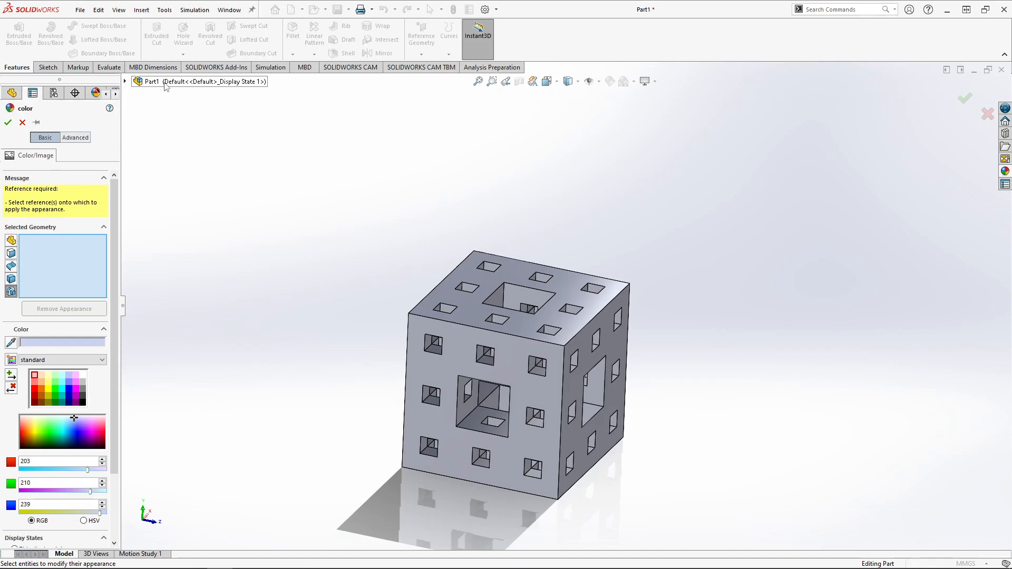
{"action": "left_click", "coordinate": [125, 81]}
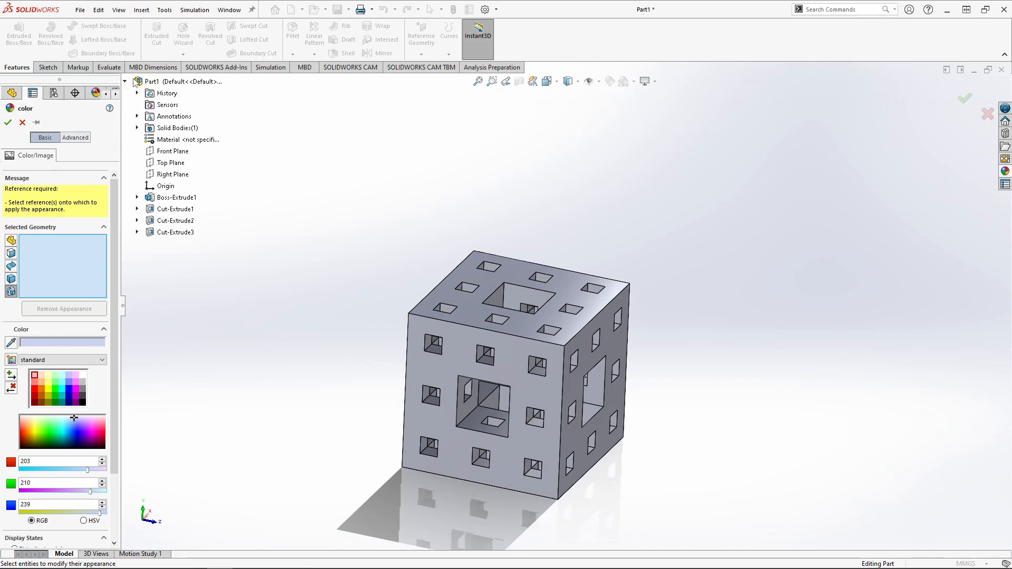
{"action": "left_click", "coordinate": [171, 208]}
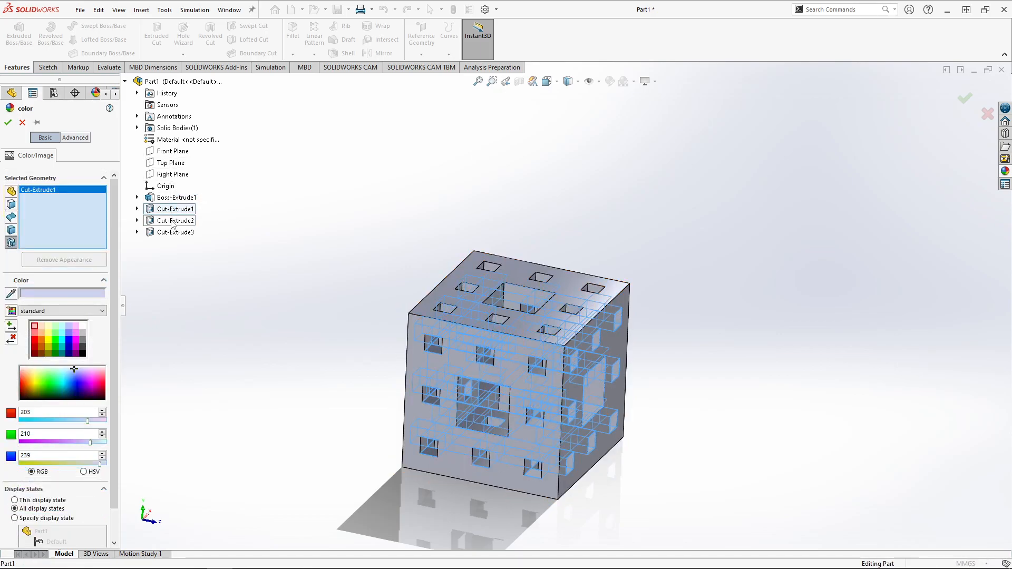
{"action": "left_click", "coordinate": [172, 222]}
{"action": "left_click", "coordinate": [173, 233]}
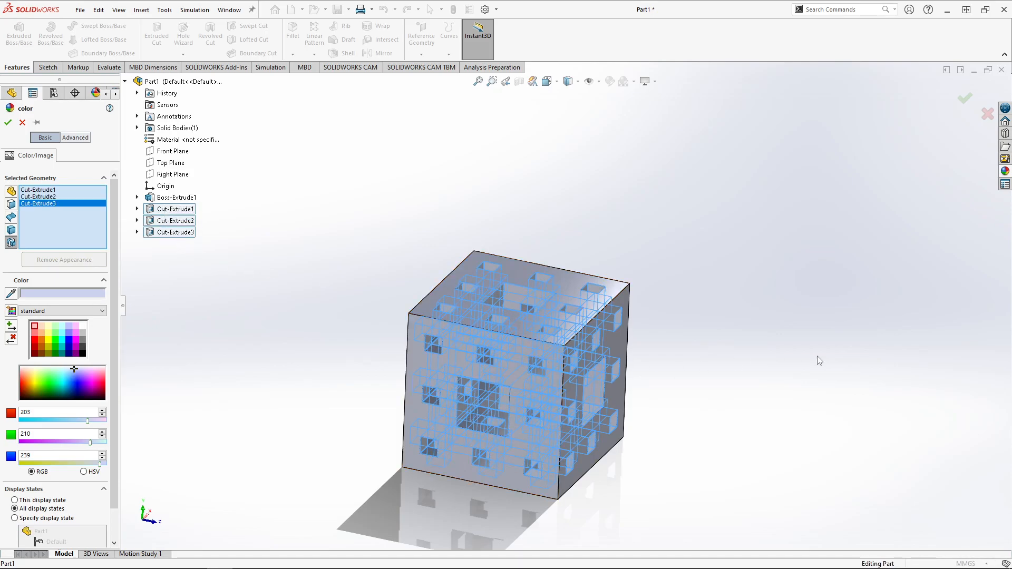
Open the Car paints in the Painted category of the appearance library.
{"action": "left_click", "coordinate": [1007, 172]}
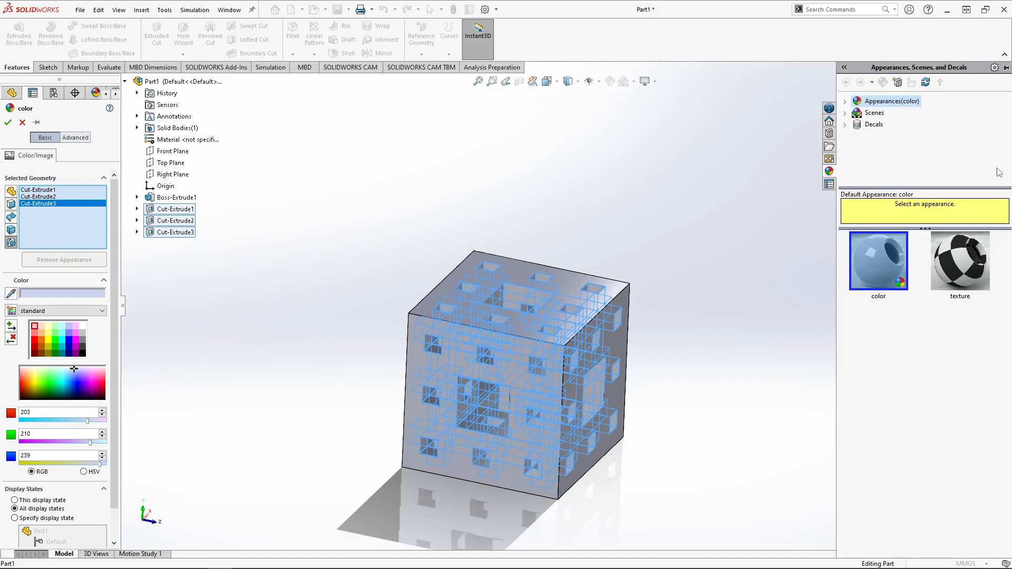
{"action": "mouse_move", "coordinate": [692, 398]}
{"action": "middle_mouse_down"}
{"action": "mouse_move", "coordinate": [671, 379]}
{"action": "mouse_move", "coordinate": [679, 391]}
{"action": "middle_mouse_up"}
{"action": "left_click", "coordinate": [1005, 171]}
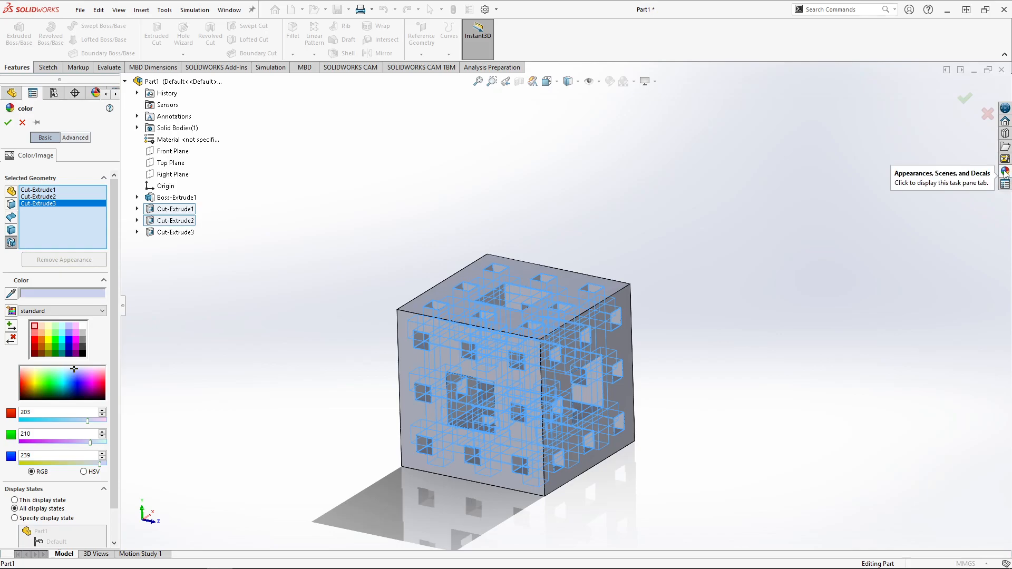
{"action": "left_click", "coordinate": [1006, 172]}
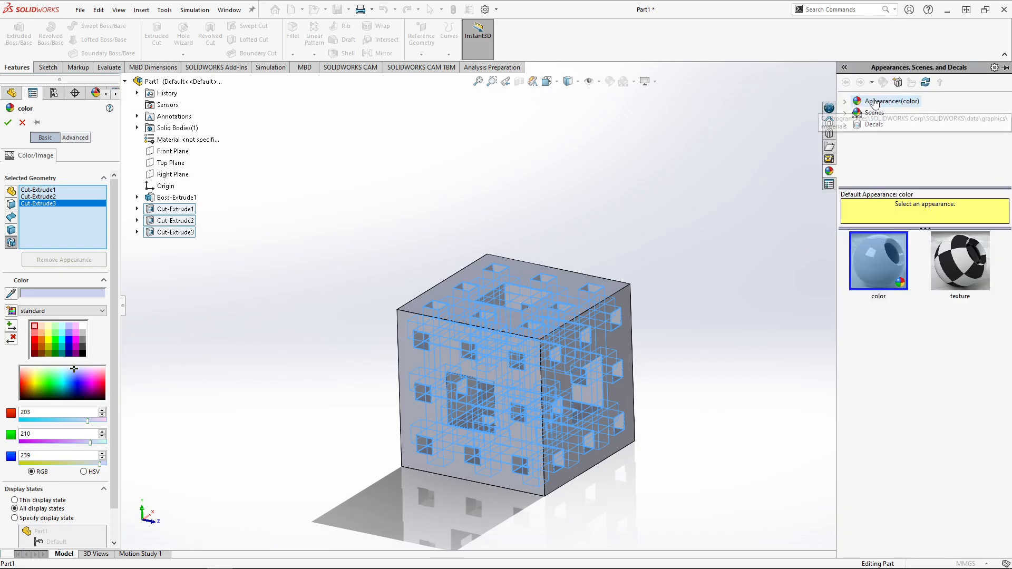
{"action": "left_click", "coordinate": [845, 102]}
{"action": "left_click", "coordinate": [846, 102]}
{"action": "left_click", "coordinate": [845, 103]}
{"action": "left_click", "coordinate": [846, 103]}
{"action": "left_click", "coordinate": [845, 103]}
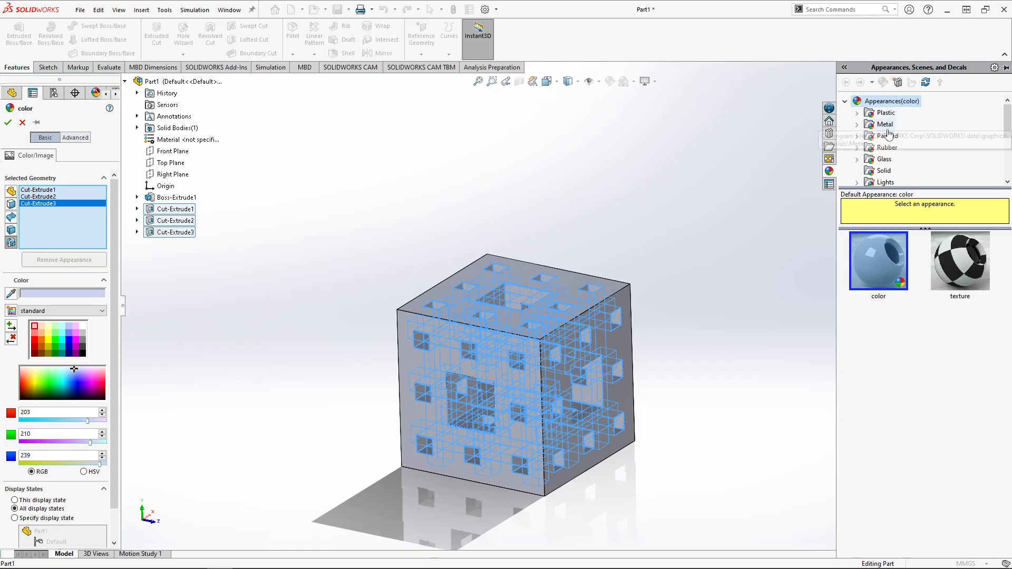
{"action": "left_click", "coordinate": [857, 138]}
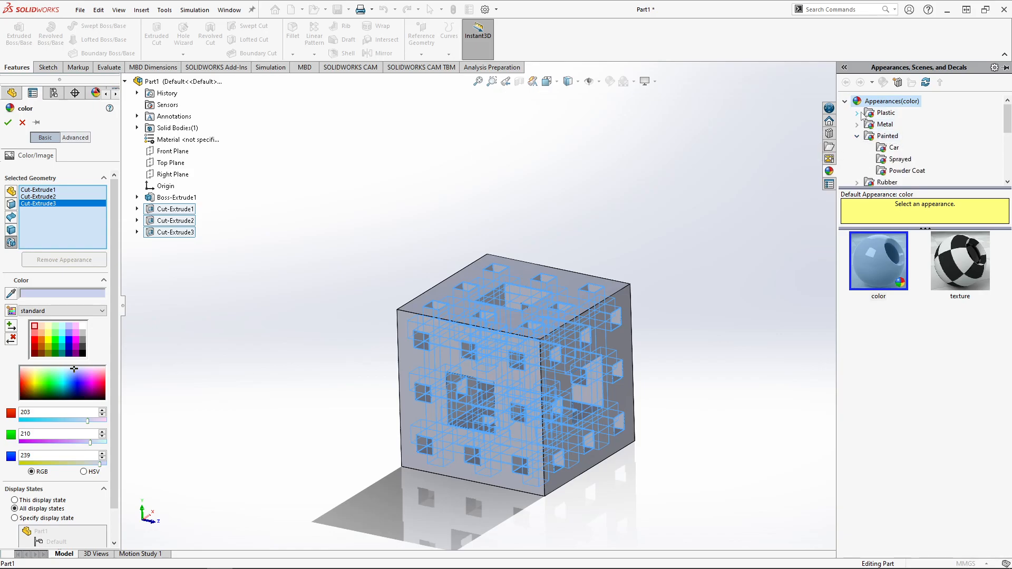
{"action": "left_click", "coordinate": [895, 148]}
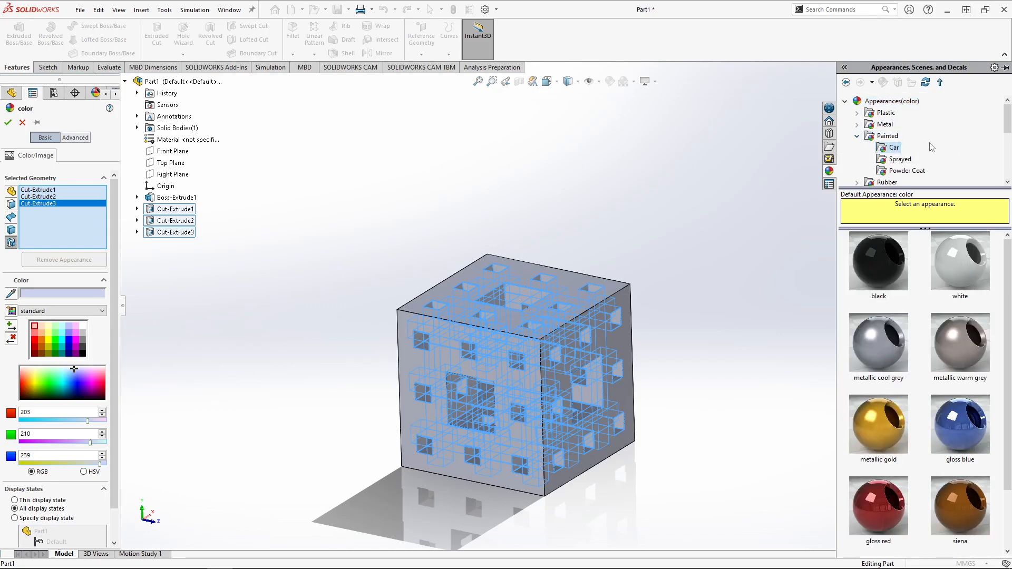
Apply the candy apple red car paint to the three selected cut features and accept the appearance.
{"action": "left_click", "coordinate": [858, 137]}
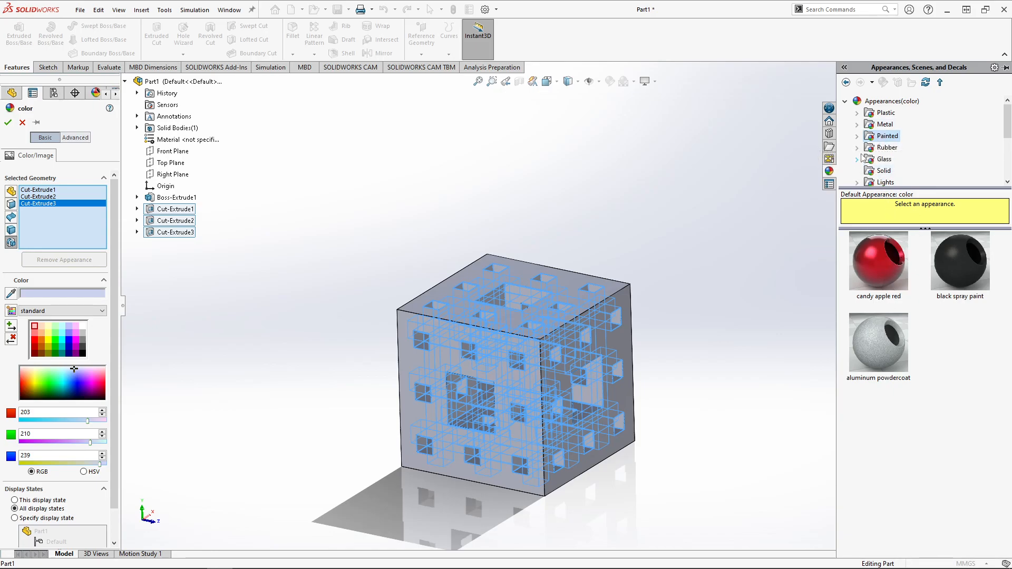
{"action": "left_click", "coordinate": [857, 137]}
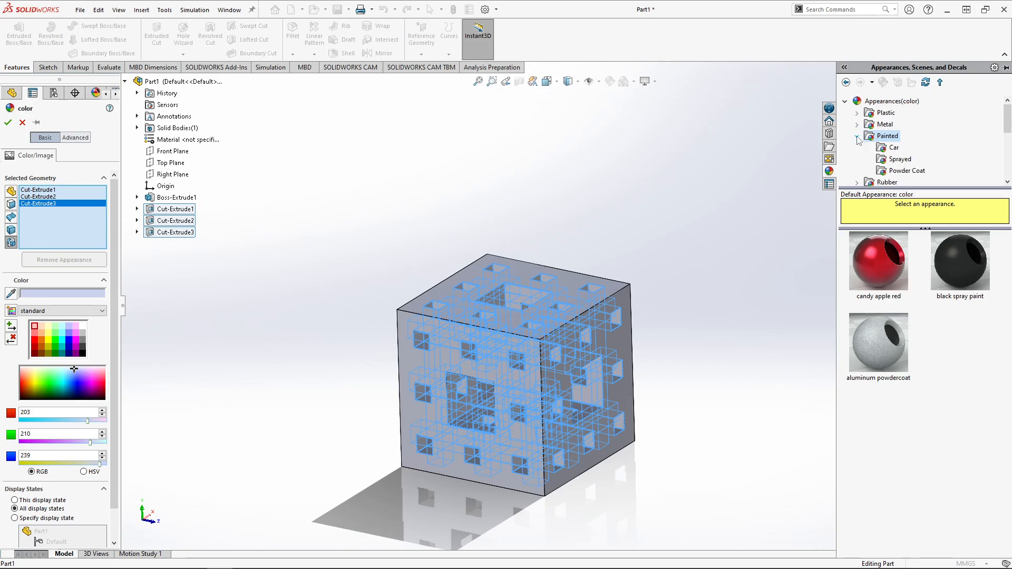
{"action": "left_click", "coordinate": [894, 148]}
{"action": "scroll", "coordinate": [934, 280], "scroll_direction": "down", "scroll_amount": 1}
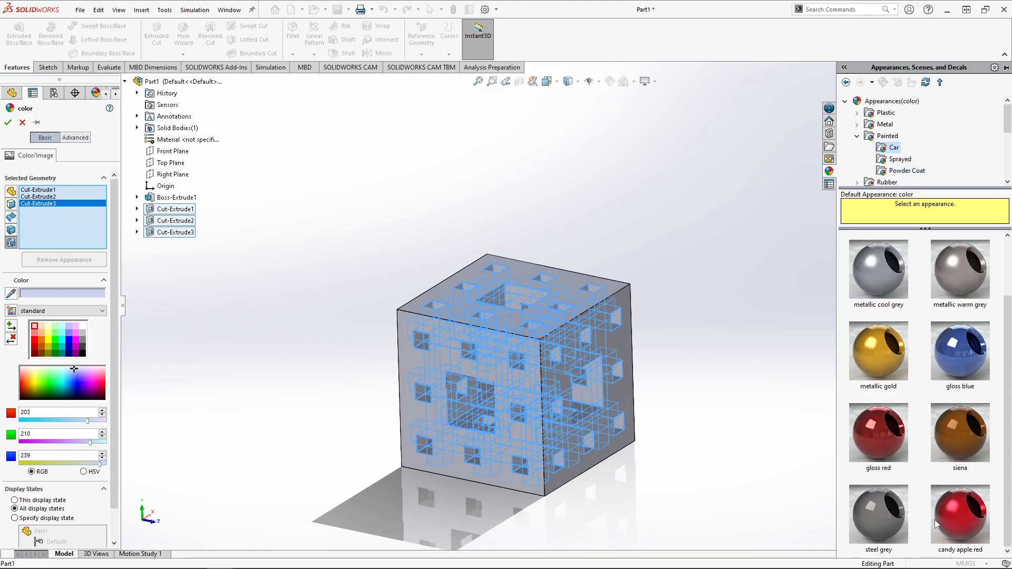
{"action": "left_click", "coordinate": [964, 514]}
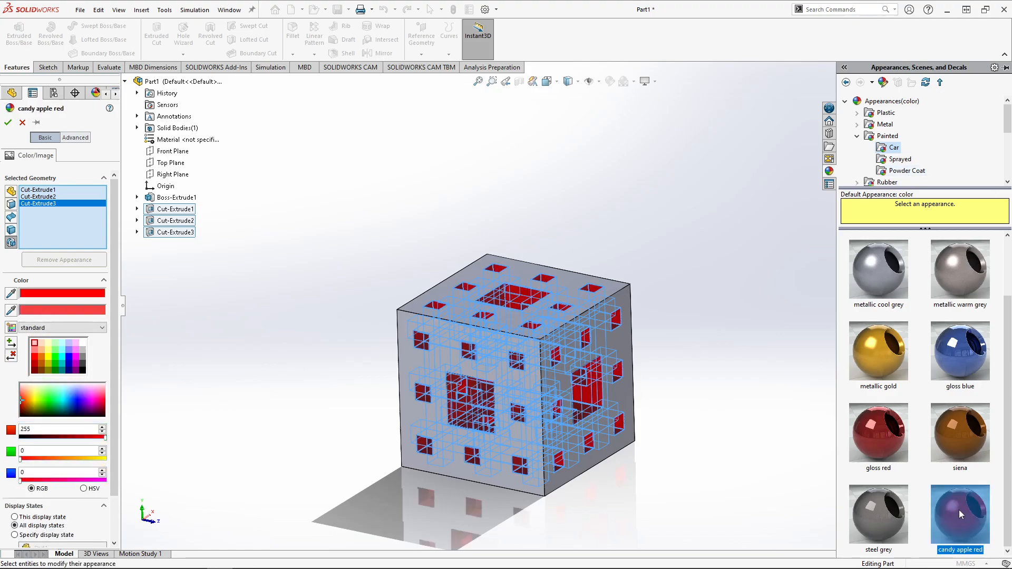
{"action": "left_click", "coordinate": [8, 123]}
{"action": "scroll", "coordinate": [593, 381], "scroll_direction": "down", "scroll_amount": 3}
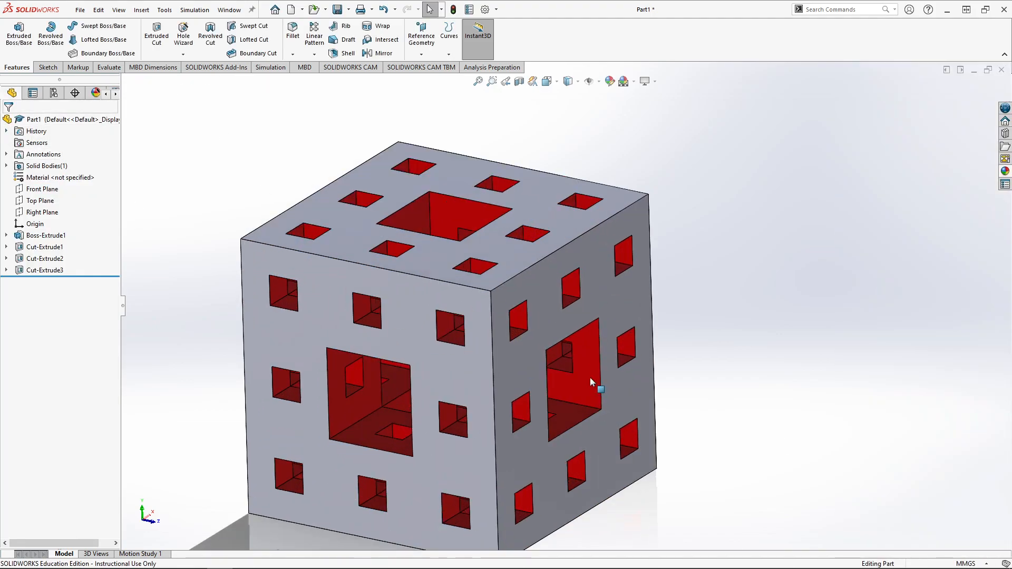
Apply the gloss blue car paint to the whole part and accept the appearance.
{"action": "middle_click_drag", "start_coordinate": [593, 381], "coordinate": [505, 418]}
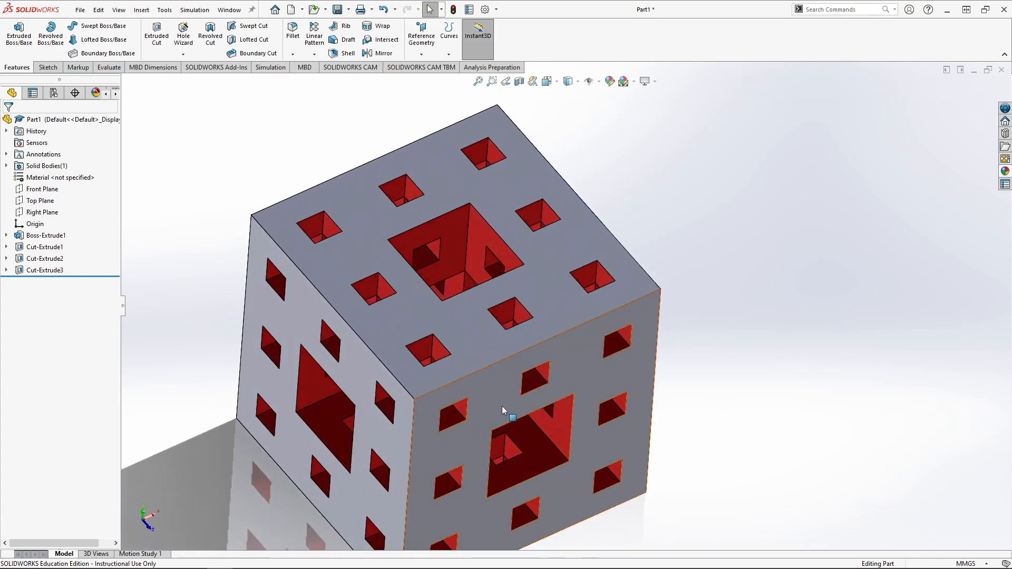
{"action": "middle_click_drag", "start_coordinate": [443, 414], "coordinate": [527, 332]}
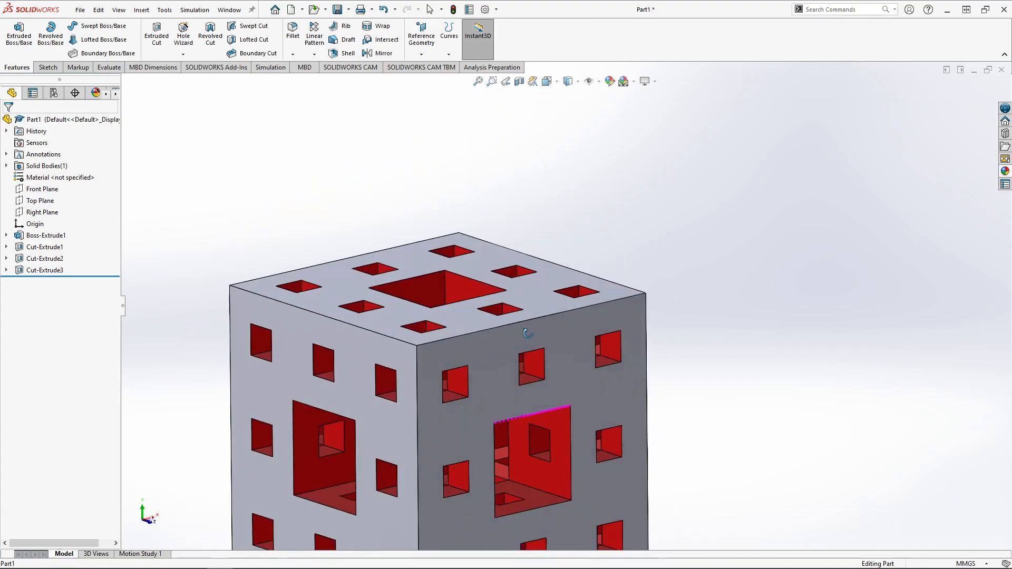
{"action": "scroll", "coordinate": [685, 345], "scroll_direction": "up", "scroll_amount": 5}
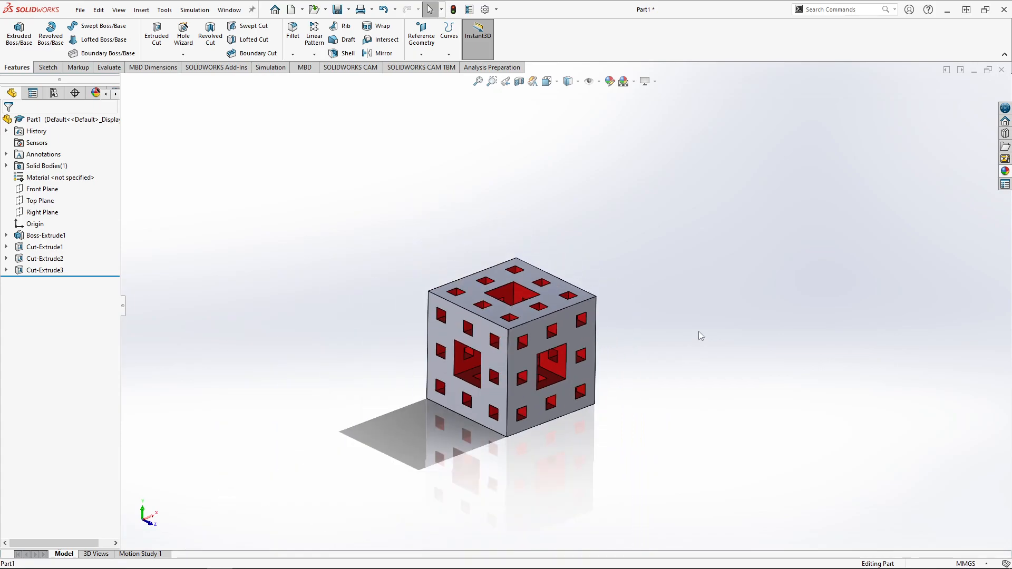
{"action": "left_click", "coordinate": [610, 81]}
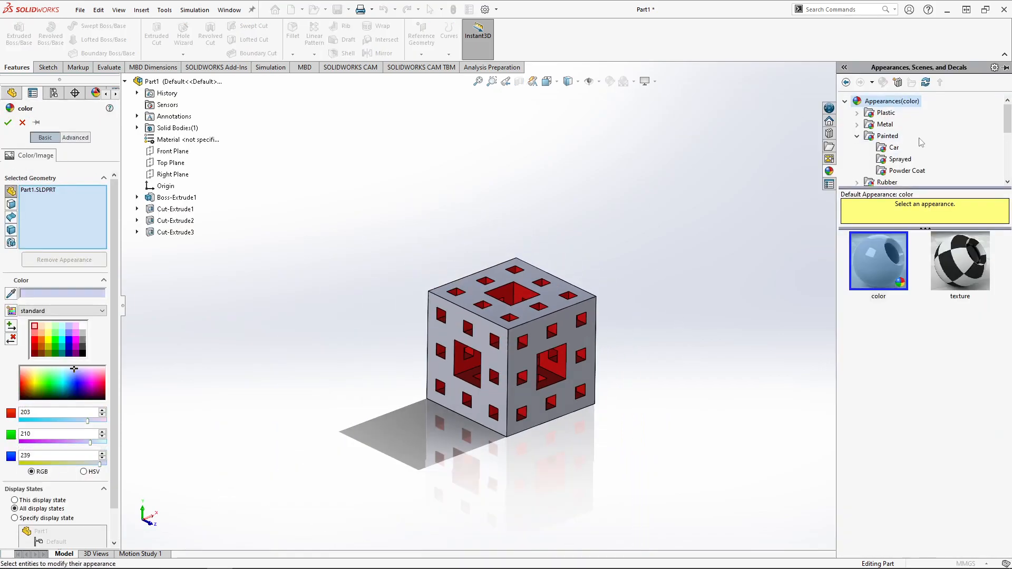
{"action": "left_click", "coordinate": [893, 148]}
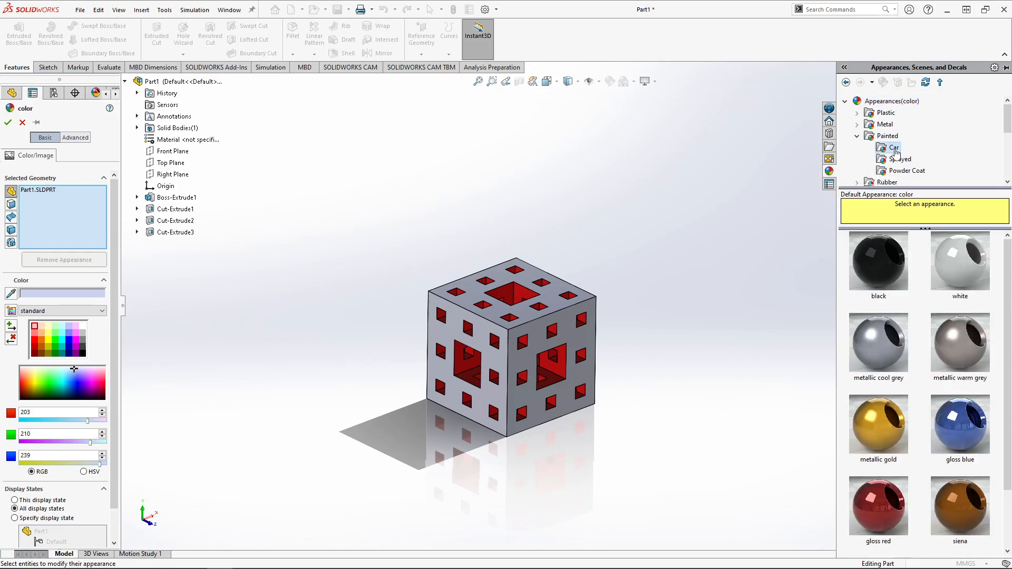
{"action": "scroll", "coordinate": [961, 424], "scroll_direction": "down", "scroll_amount": 2}
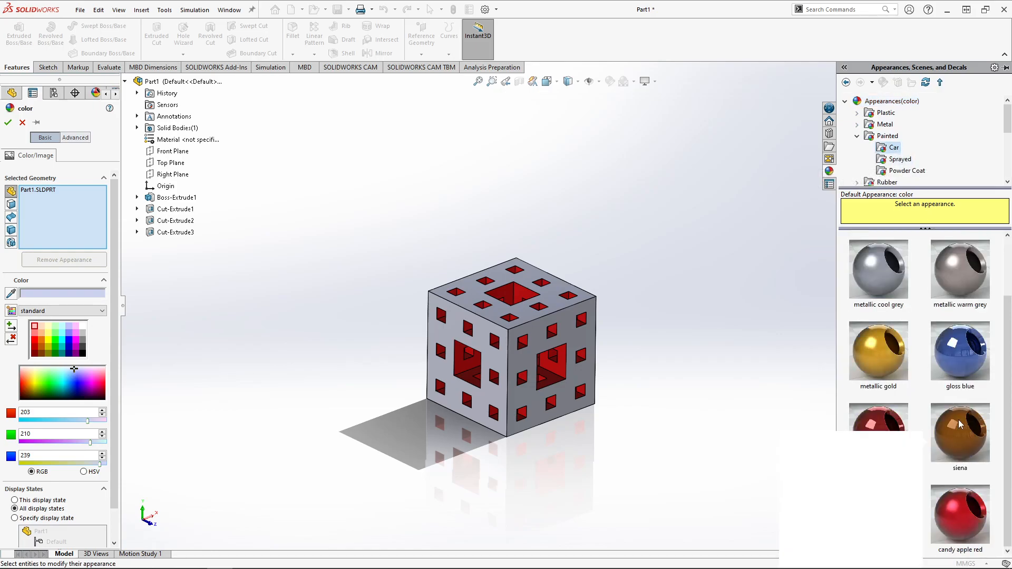
{"action": "left_click", "coordinate": [967, 354]}
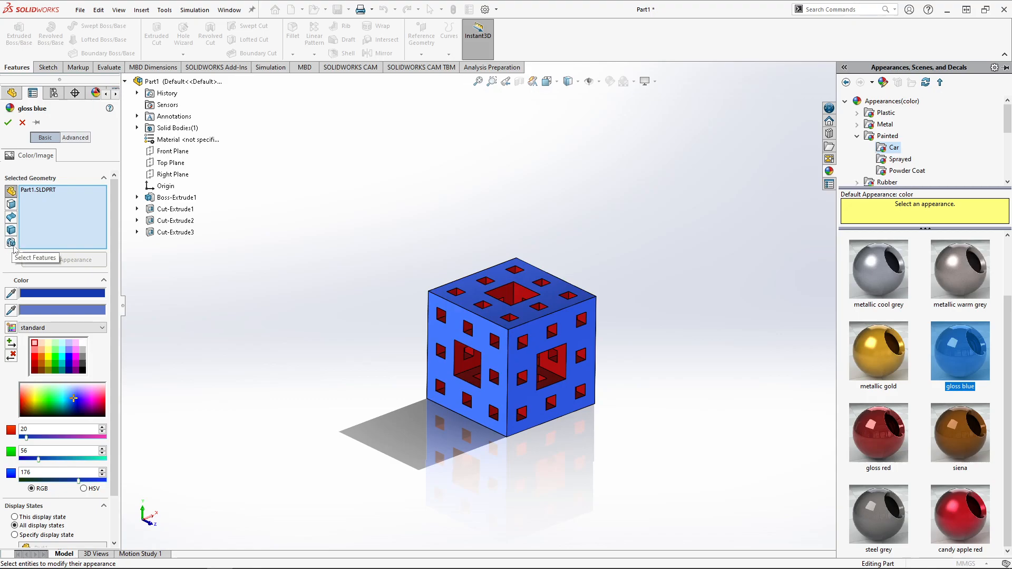
{"action": "scroll", "coordinate": [553, 330], "scroll_direction": "down", "scroll_amount": 5}
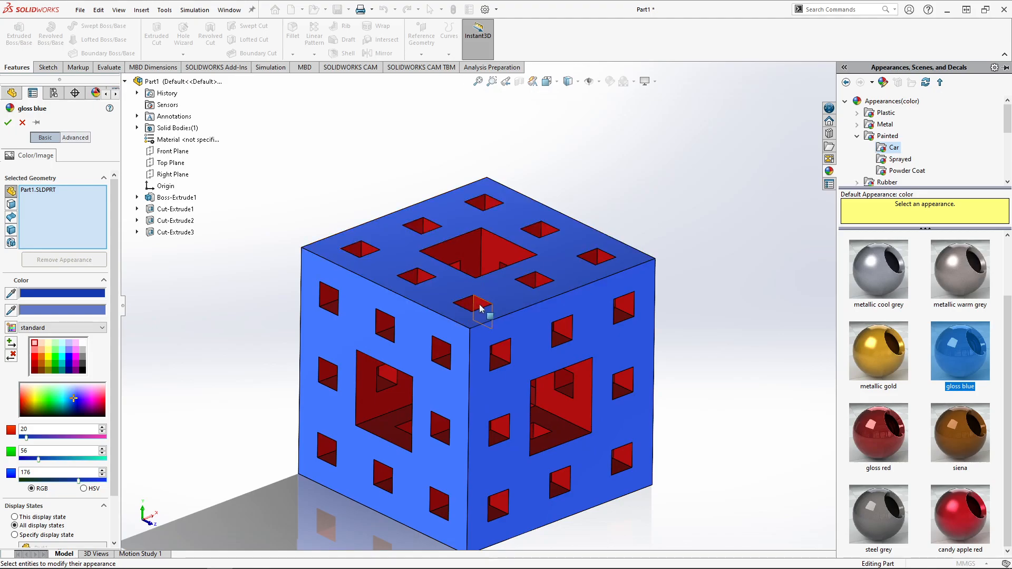
{"action": "left_click", "coordinate": [8, 123]}
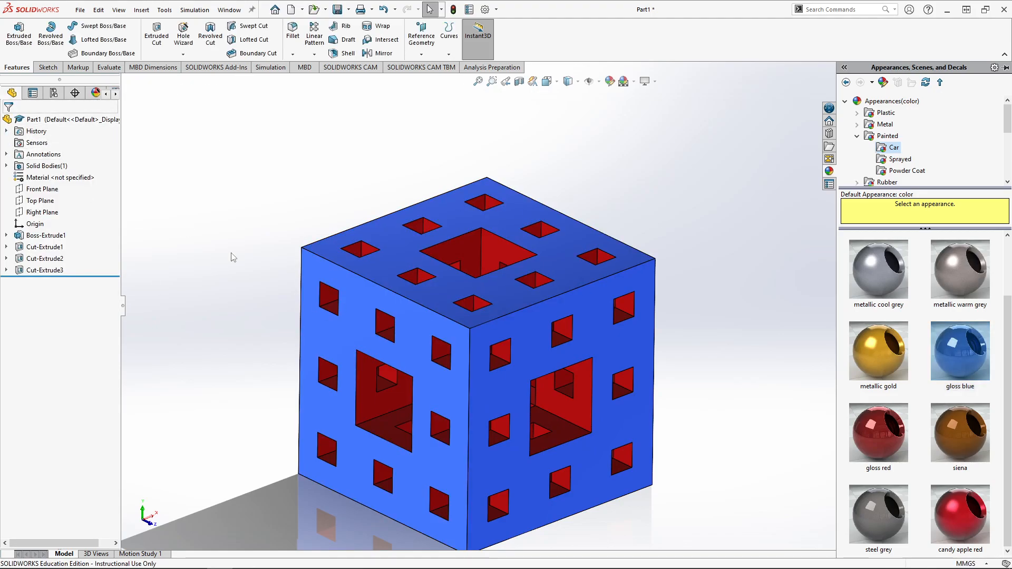
Inspect the appearances assigned at face, feature, body and part level for an inner face of the large central hole.
{"action": "scroll", "coordinate": [527, 228], "scroll_direction": "down", "scroll_amount": 2}
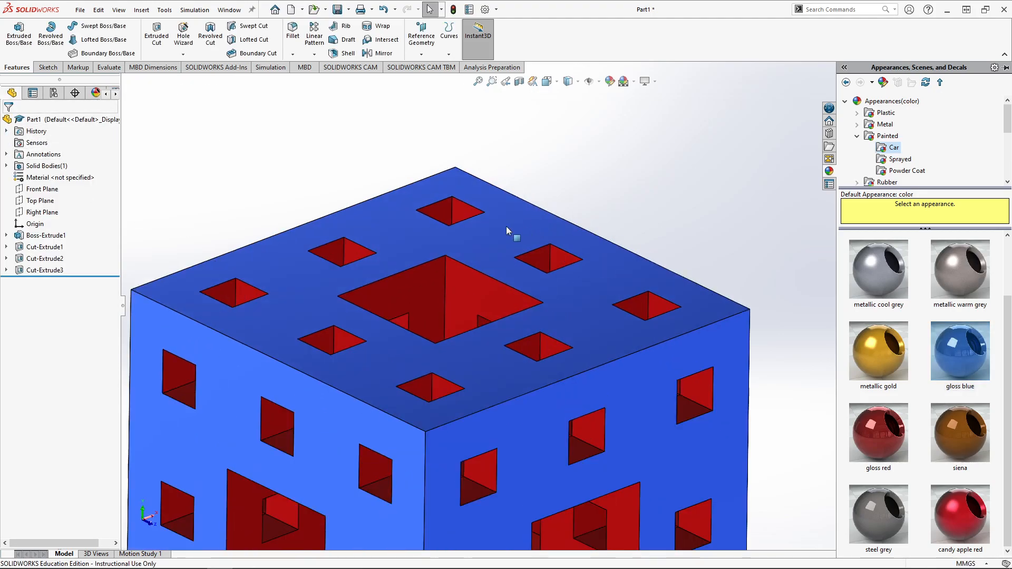
{"action": "scroll", "coordinate": [513, 232], "scroll_direction": "up", "scroll_amount": 5}
{"action": "scroll", "coordinate": [401, 438], "scroll_direction": "down", "scroll_amount": 3}
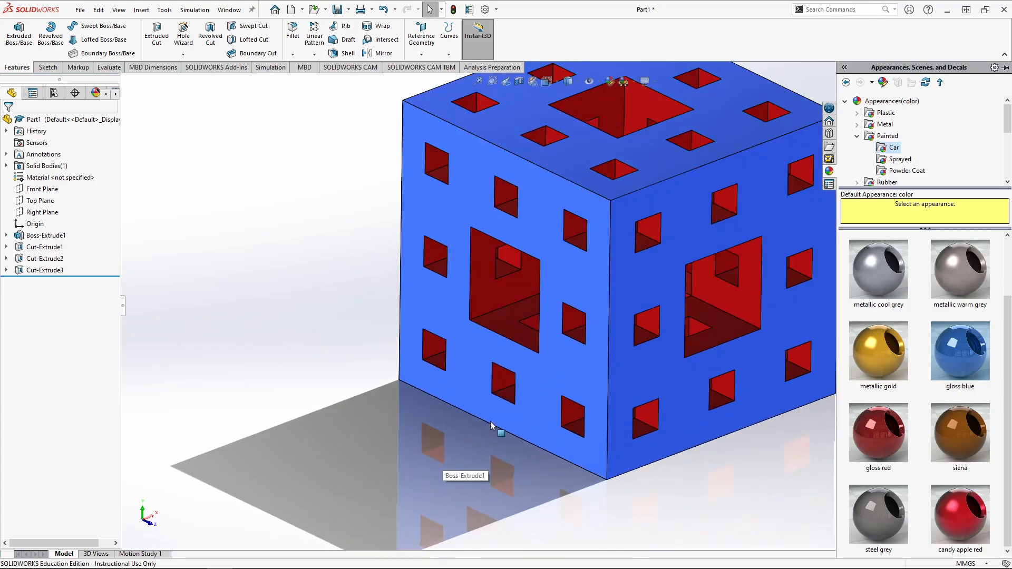
{"action": "right_click", "coordinate": [479, 295]}
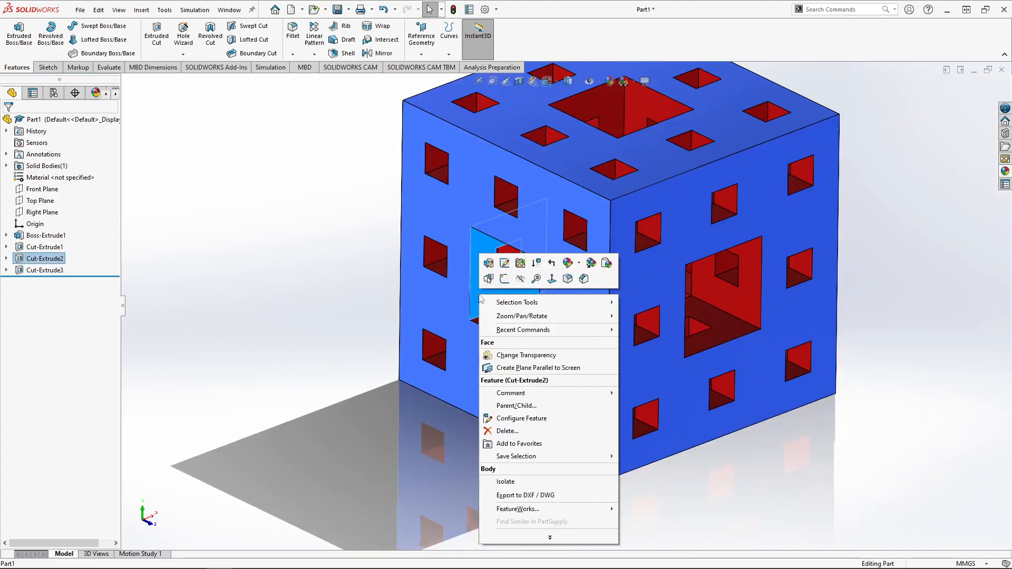
{"action": "left_click", "coordinate": [580, 263]}
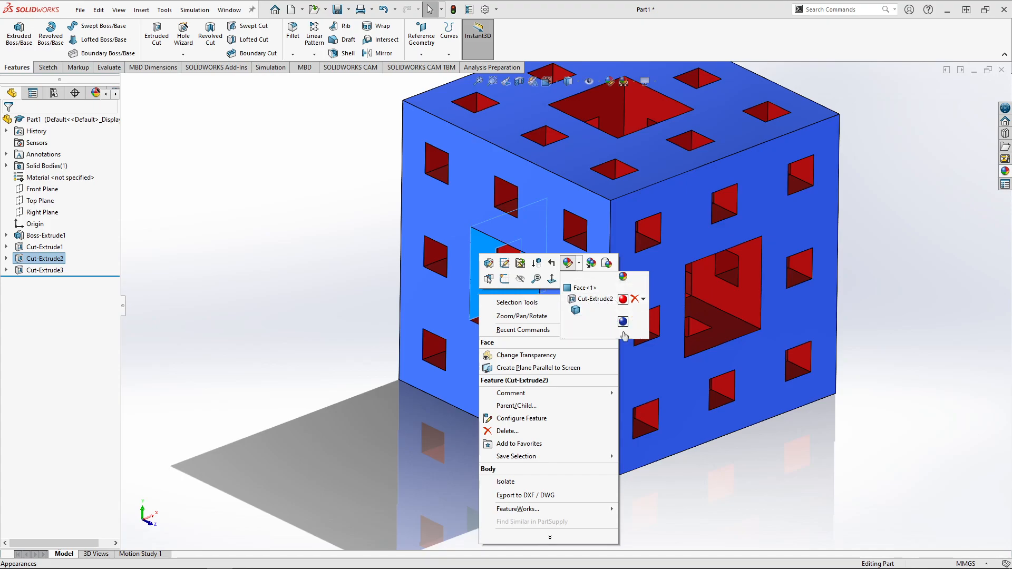
{"action": "left_click", "coordinate": [580, 263]}
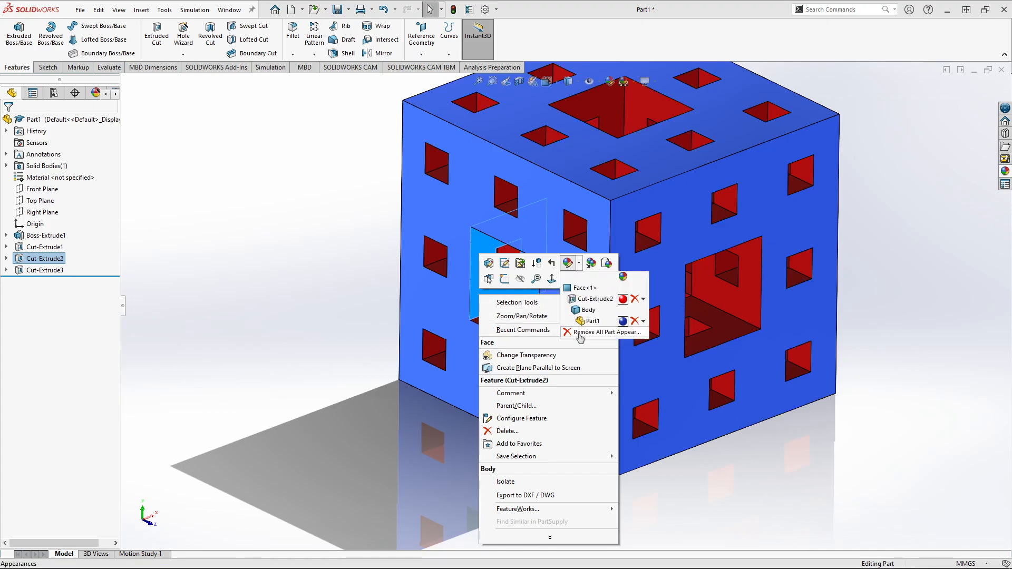
{"action": "left_click", "coordinate": [873, 425]}
{"action": "left_click", "coordinate": [853, 463]}
{"action": "left_click", "coordinate": [815, 460]}
{"action": "scroll", "coordinate": [581, 455], "scroll_direction": "up", "scroll_amount": 4}
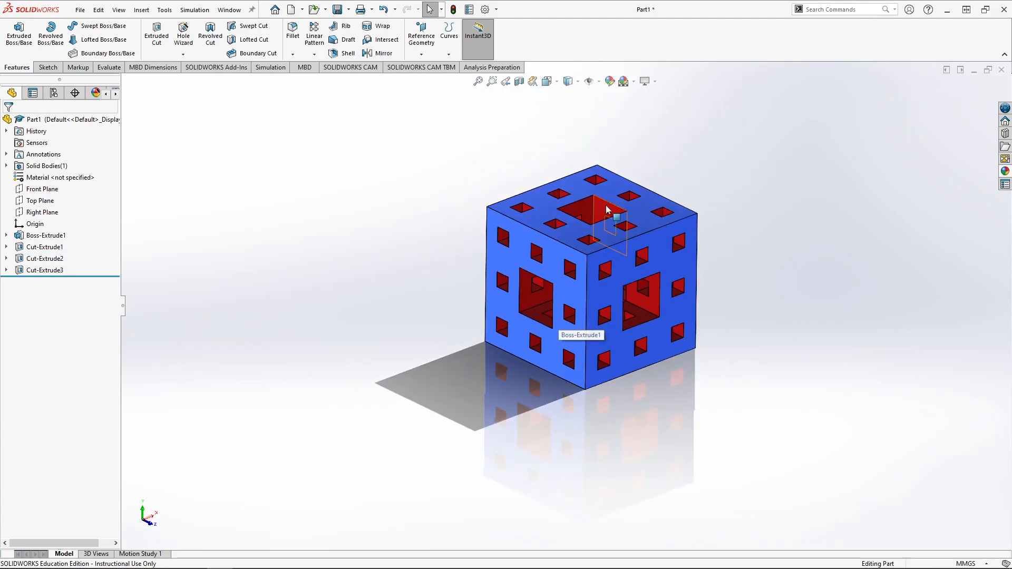
{"action": "scroll", "coordinate": [659, 268], "scroll_direction": "down", "scroll_amount": 3}
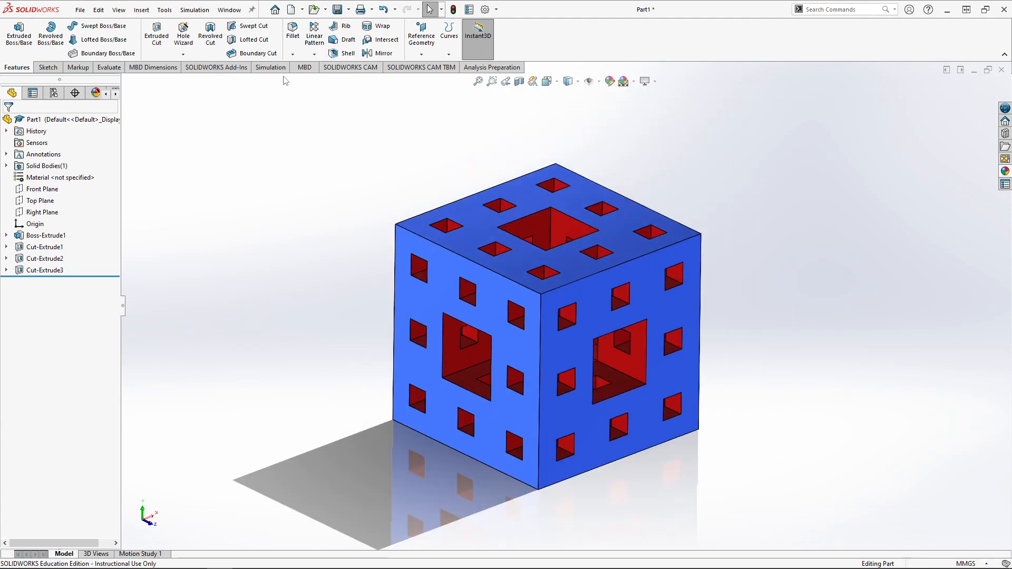
Enable the PhotoView 360 add-in and open the render preview window with perspective view turned on.
{"action": "left_click", "coordinate": [210, 71]}
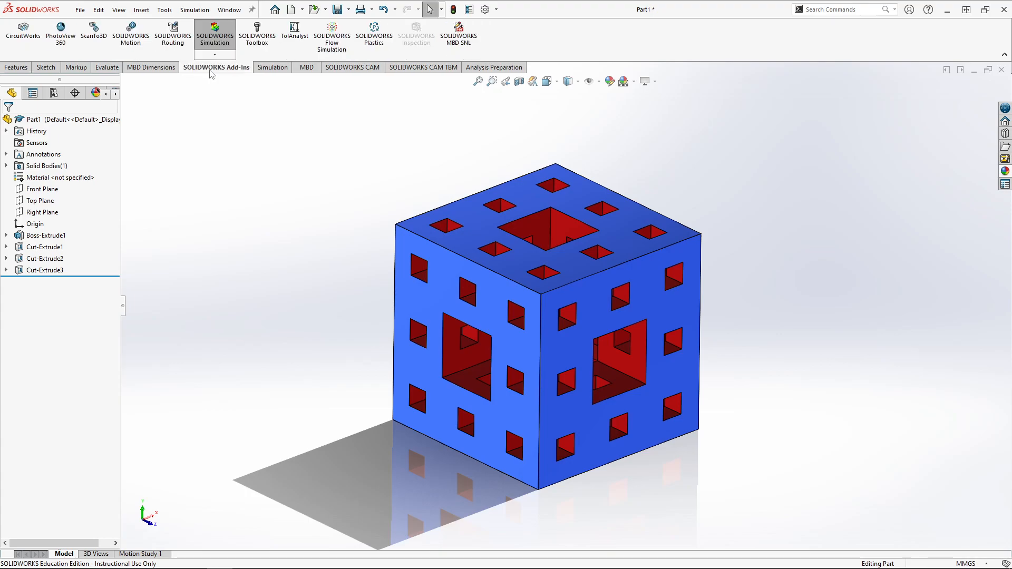
{"action": "left_click", "coordinate": [58, 40]}
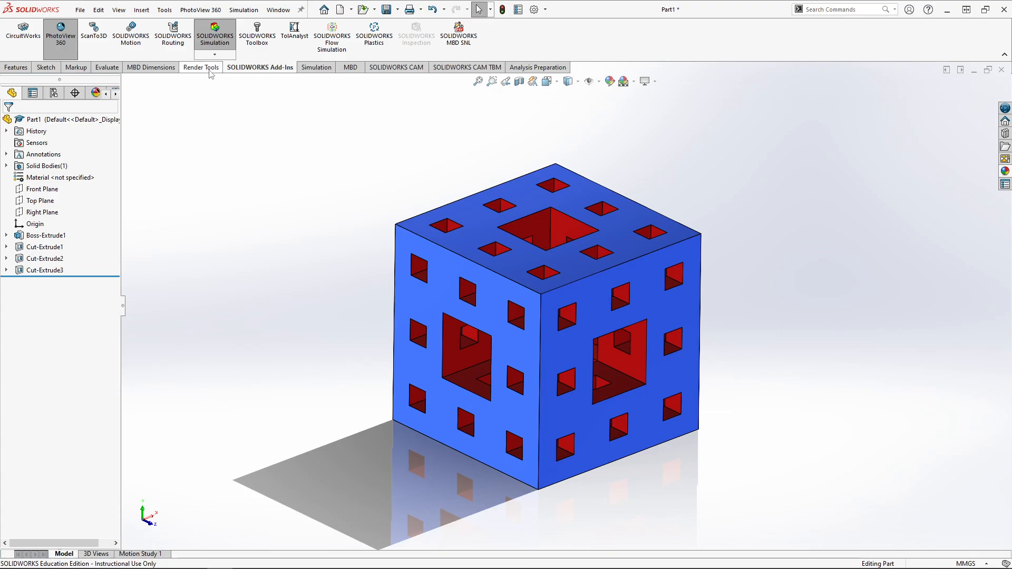
{"action": "left_click", "coordinate": [202, 68]}
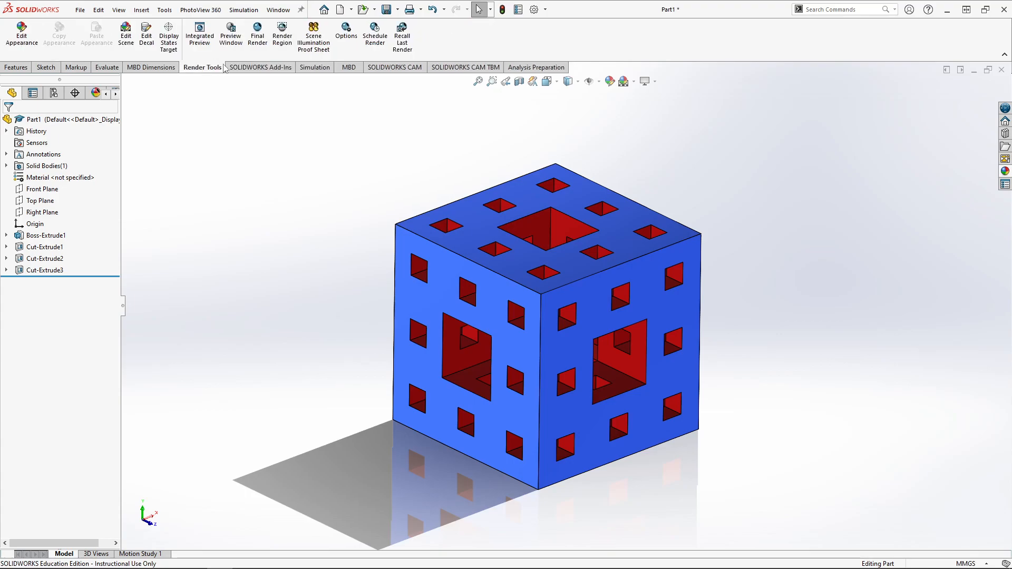
{"action": "left_click", "coordinate": [231, 41]}
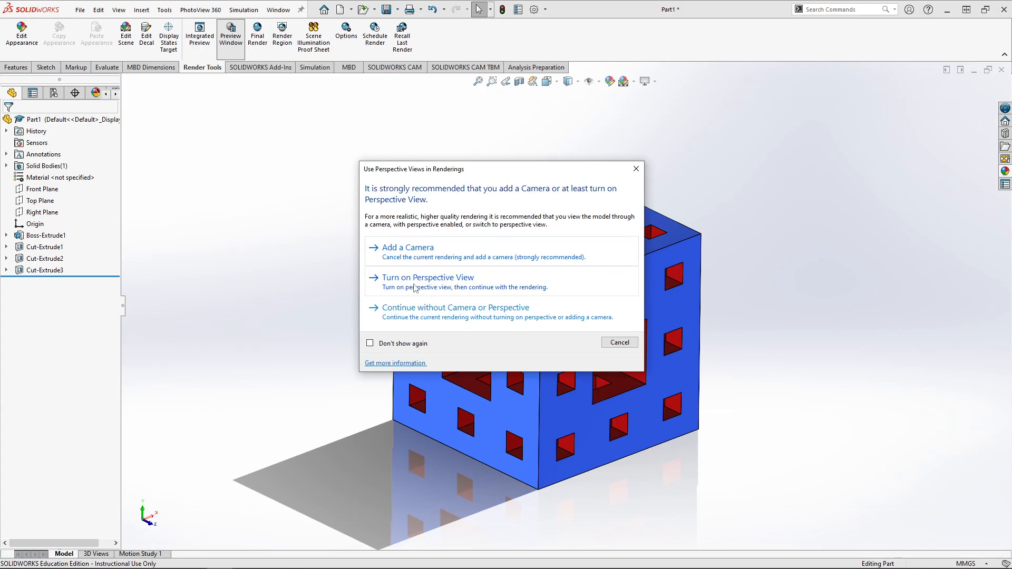
{"action": "left_click", "coordinate": [436, 282]}
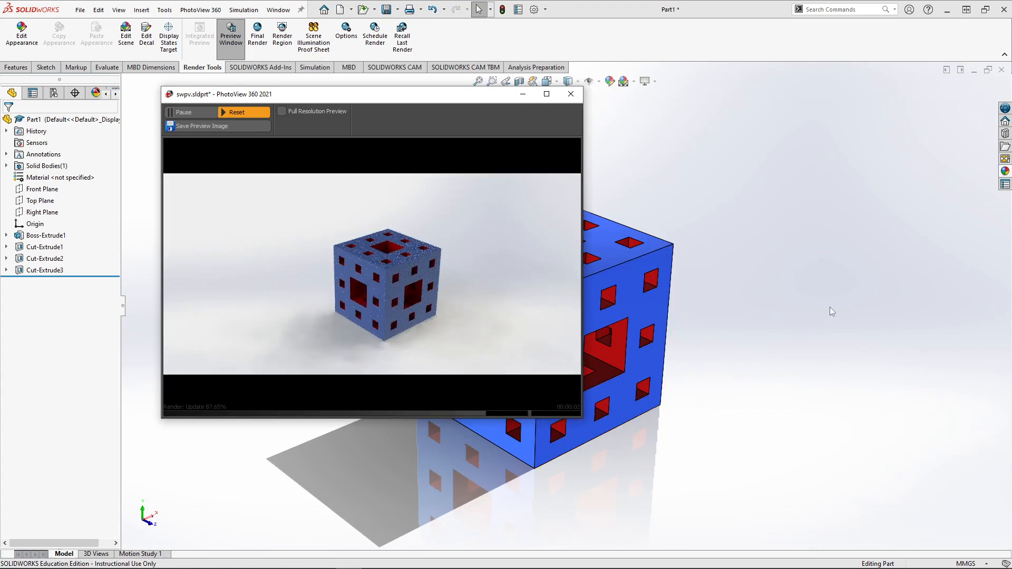
Examine the rendered preview of the cube from several angles and distances.
{"action": "middle_click_drag", "start_coordinate": [834, 305], "coordinate": [759, 341], "text": "ctrl"}
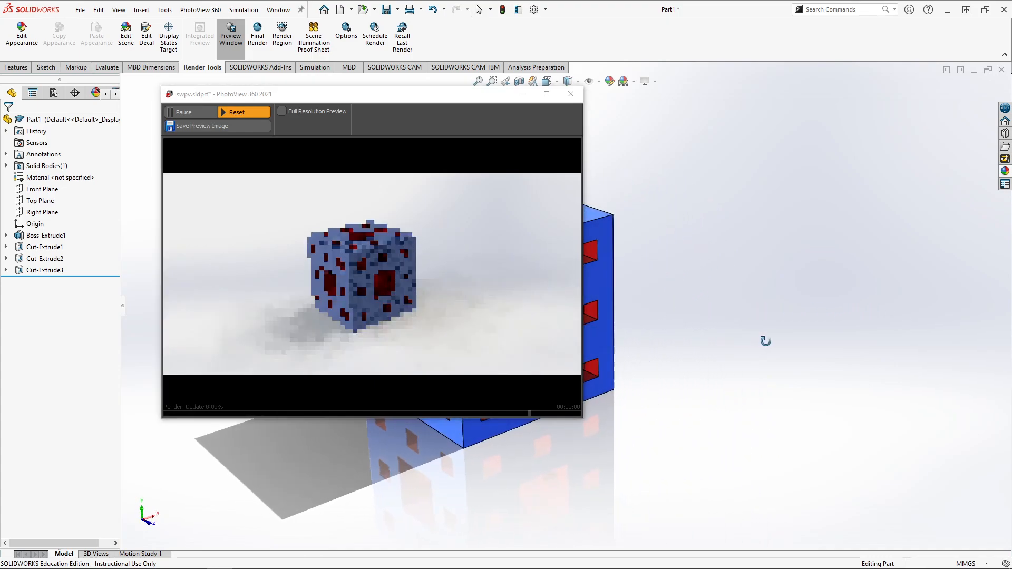
{"action": "middle_click_drag", "start_coordinate": [745, 340], "coordinate": [888, 350]}
{"action": "middle_click_drag", "start_coordinate": [761, 334], "coordinate": [896, 338]}
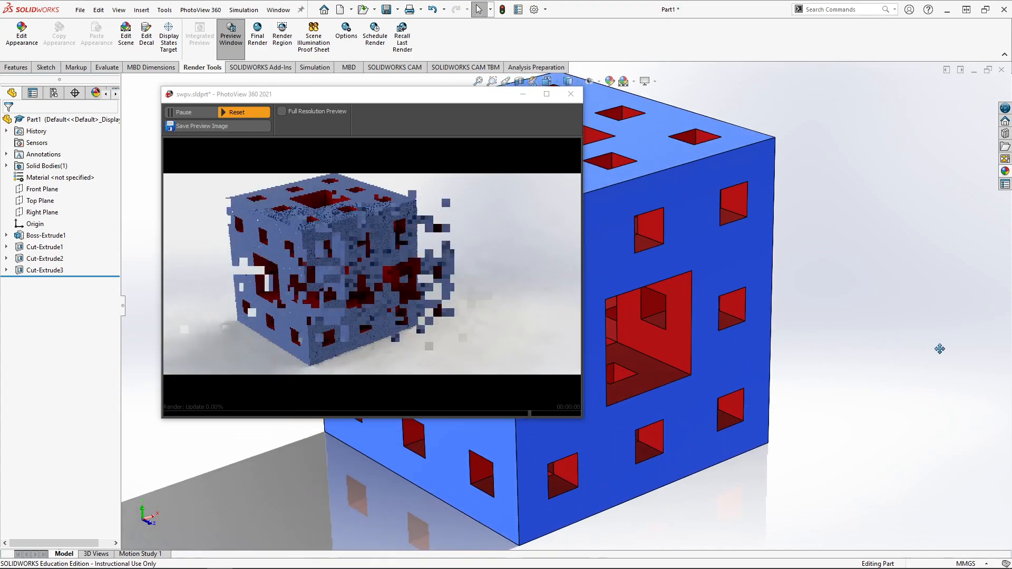
{"action": "scroll", "coordinate": [903, 338], "scroll_direction": "up", "scroll_amount": 4}
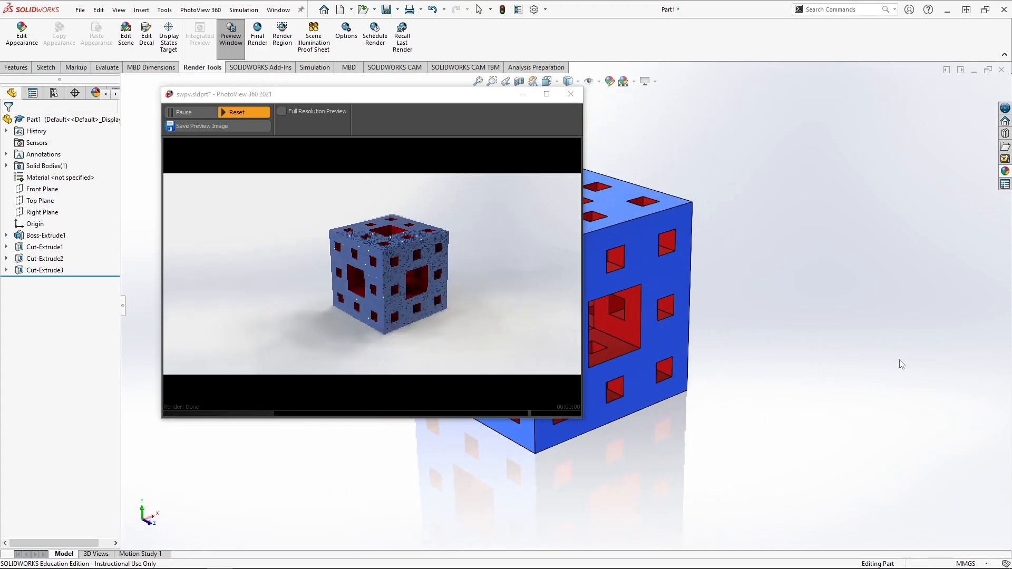
{"action": "middle_click_drag", "start_coordinate": [897, 352], "coordinate": [859, 352]}
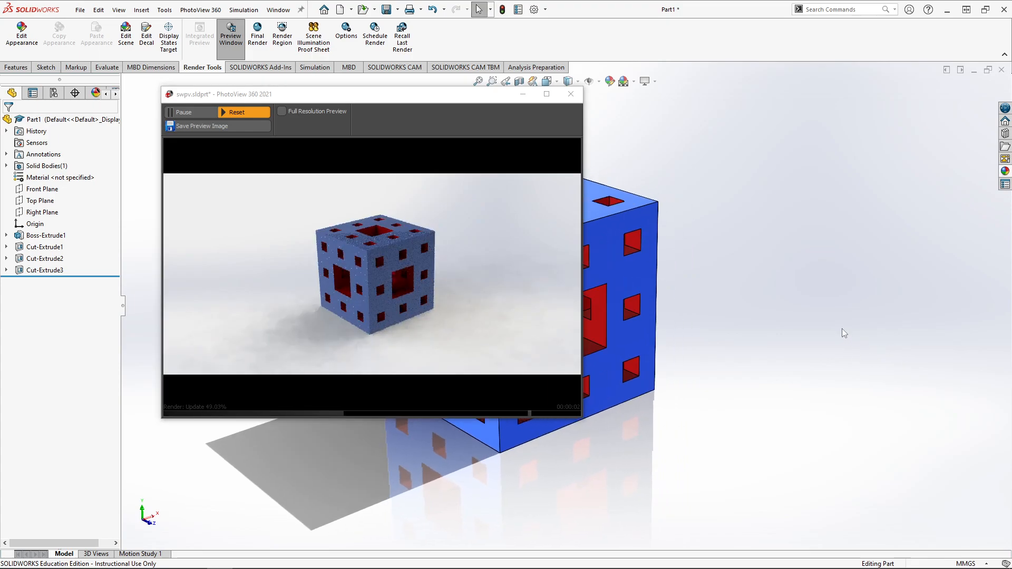
{"action": "mouse_move", "coordinate": [820, 310]}
{"action": "middle_mouse_down"}
{"action": "mouse_move", "coordinate": [822, 338]}
{"action": "mouse_move", "coordinate": [770, 327]}
{"action": "mouse_move", "coordinate": [866, 265]}
{"action": "mouse_move", "coordinate": [802, 312]}
{"action": "mouse_move", "coordinate": [793, 346]}
{"action": "mouse_move", "coordinate": [802, 318]}
{"action": "middle_mouse_up"}
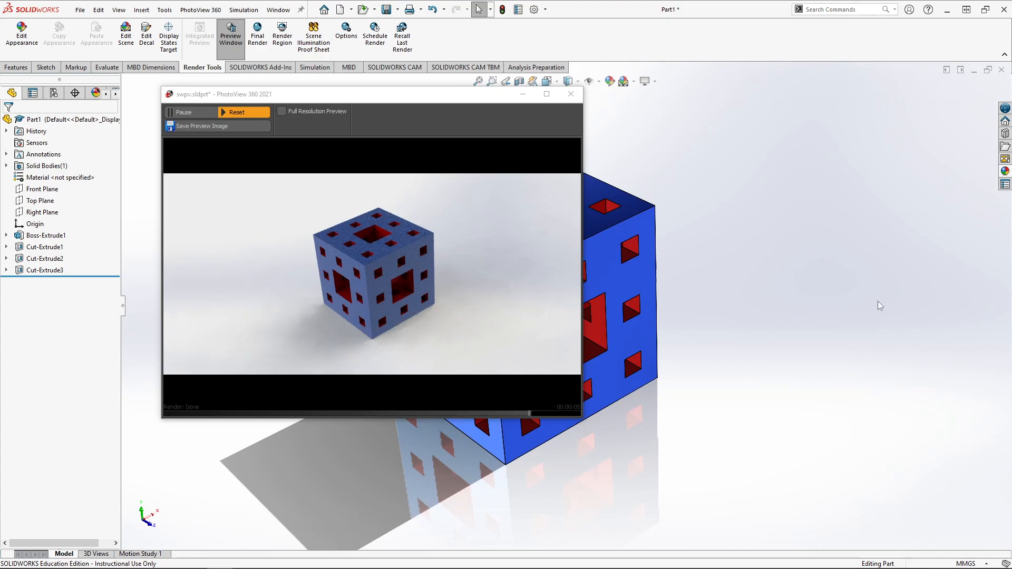
{"action": "middle_click_drag", "start_coordinate": [861, 254], "coordinate": [913, 290], "text": "ctrl"}
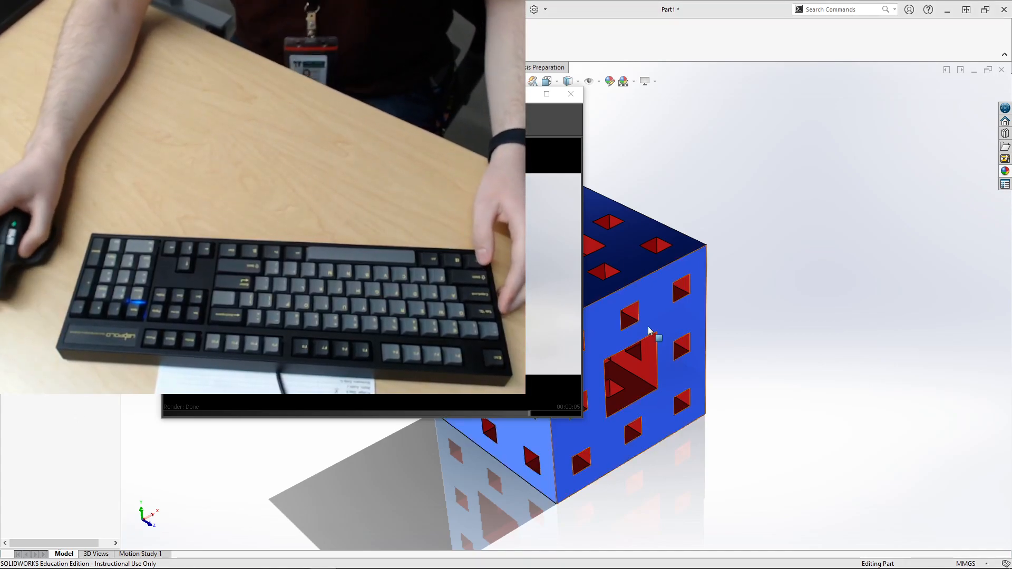
{"action": "mouse_move", "coordinate": [820, 320]}
{"action": "middle_mouse_down"}
{"action": "mouse_move", "coordinate": [831, 312]}
{"action": "mouse_move", "coordinate": [782, 307]}
{"action": "mouse_move", "coordinate": [868, 304]}
{"action": "mouse_move", "coordinate": [821, 305]}
{"action": "middle_mouse_up"}
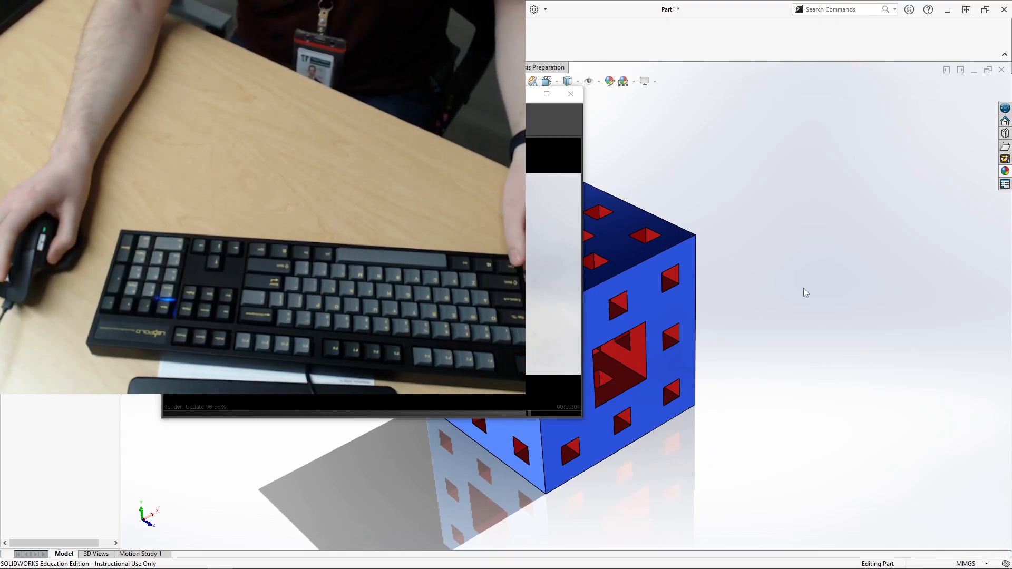
{"action": "mouse_move", "coordinate": [817, 268]}
{"action": "middle_mouse_down", "text": "ctrl"}
{"action": "mouse_move", "coordinate": [767, 262]}
{"action": "mouse_move", "coordinate": [814, 255]}
{"action": "middle_mouse_up", "text": "ctrl"}
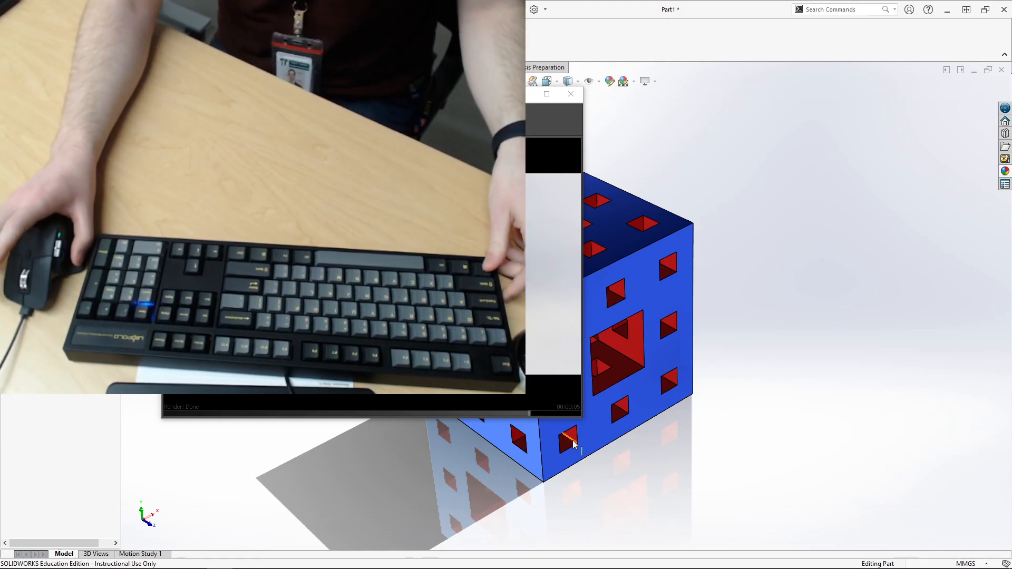
{"action": "middle_click_drag", "start_coordinate": [777, 273], "coordinate": [881, 277], "text": "ctrl"}
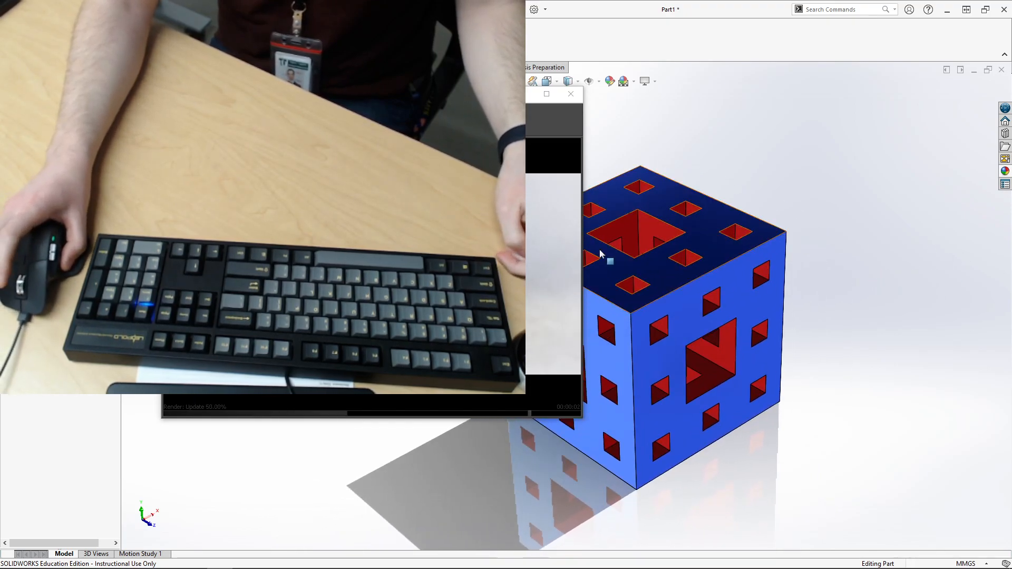
{"action": "middle_click_drag", "start_coordinate": [707, 170], "coordinate": [799, 173]}
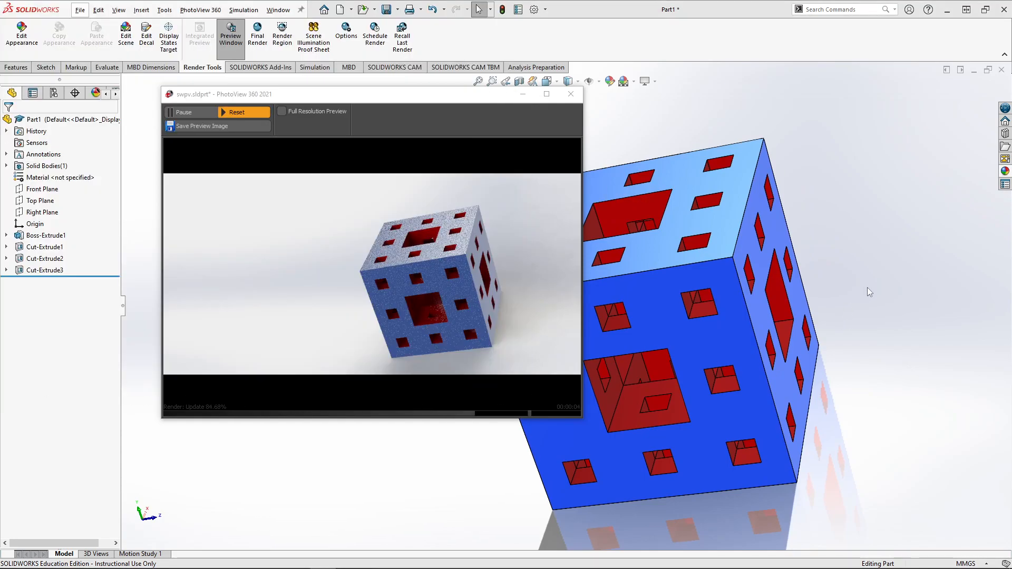
{"action": "middle_click_drag", "start_coordinate": [878, 296], "coordinate": [837, 349]}
{"action": "middle_click_drag", "start_coordinate": [904, 344], "coordinate": [727, 342], "text": "ctrl"}
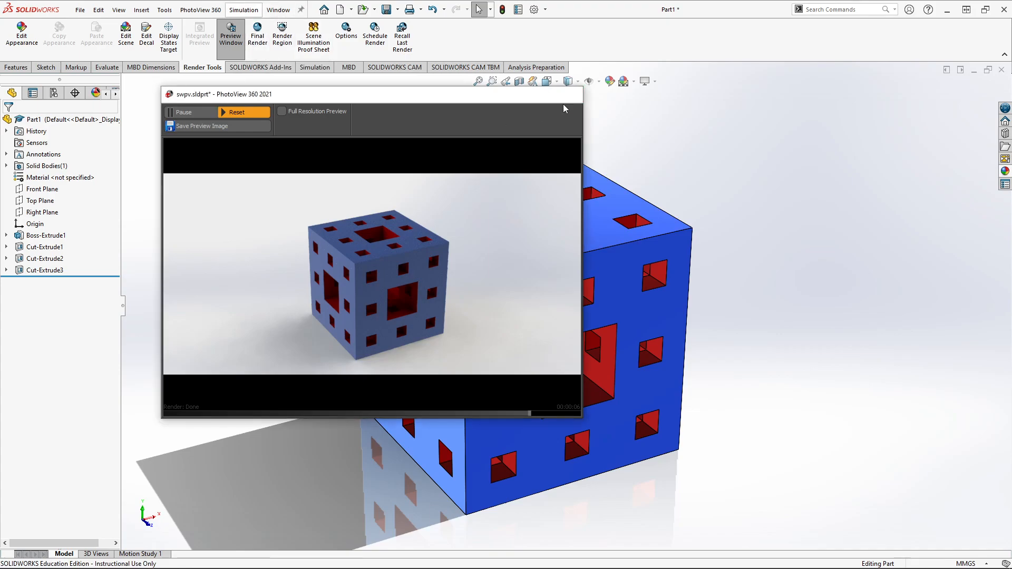
Start the final render of the cube and bring the Final Render window to the front.
{"action": "left_click", "coordinate": [571, 95]}
{"action": "left_click", "coordinate": [257, 32]}
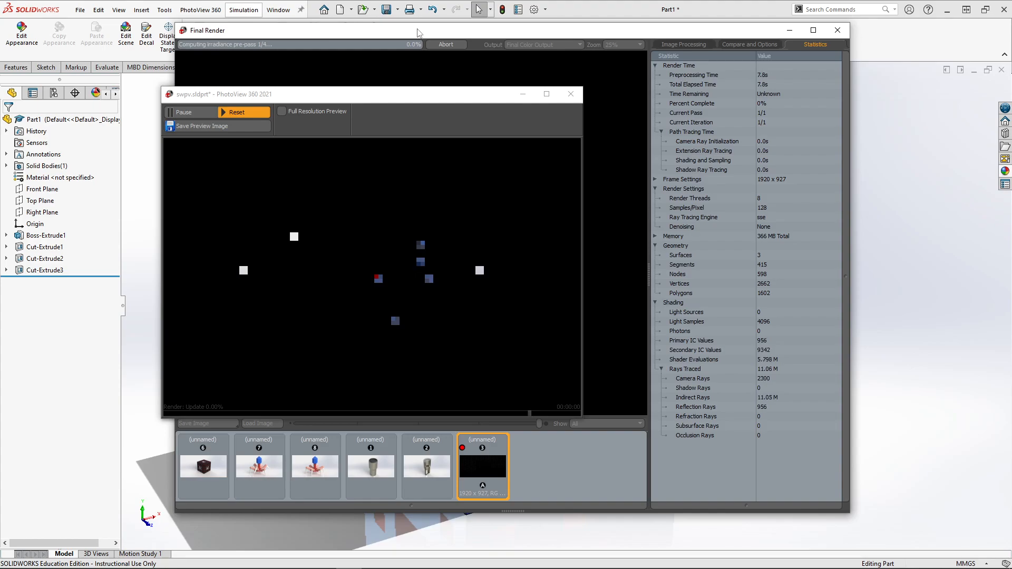
{"action": "left_click", "coordinate": [417, 32]}
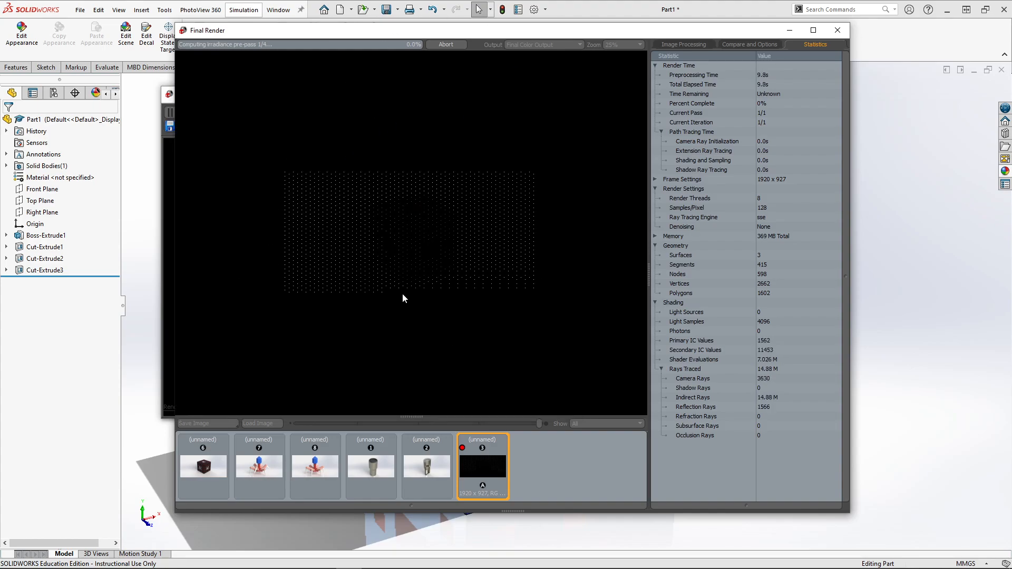